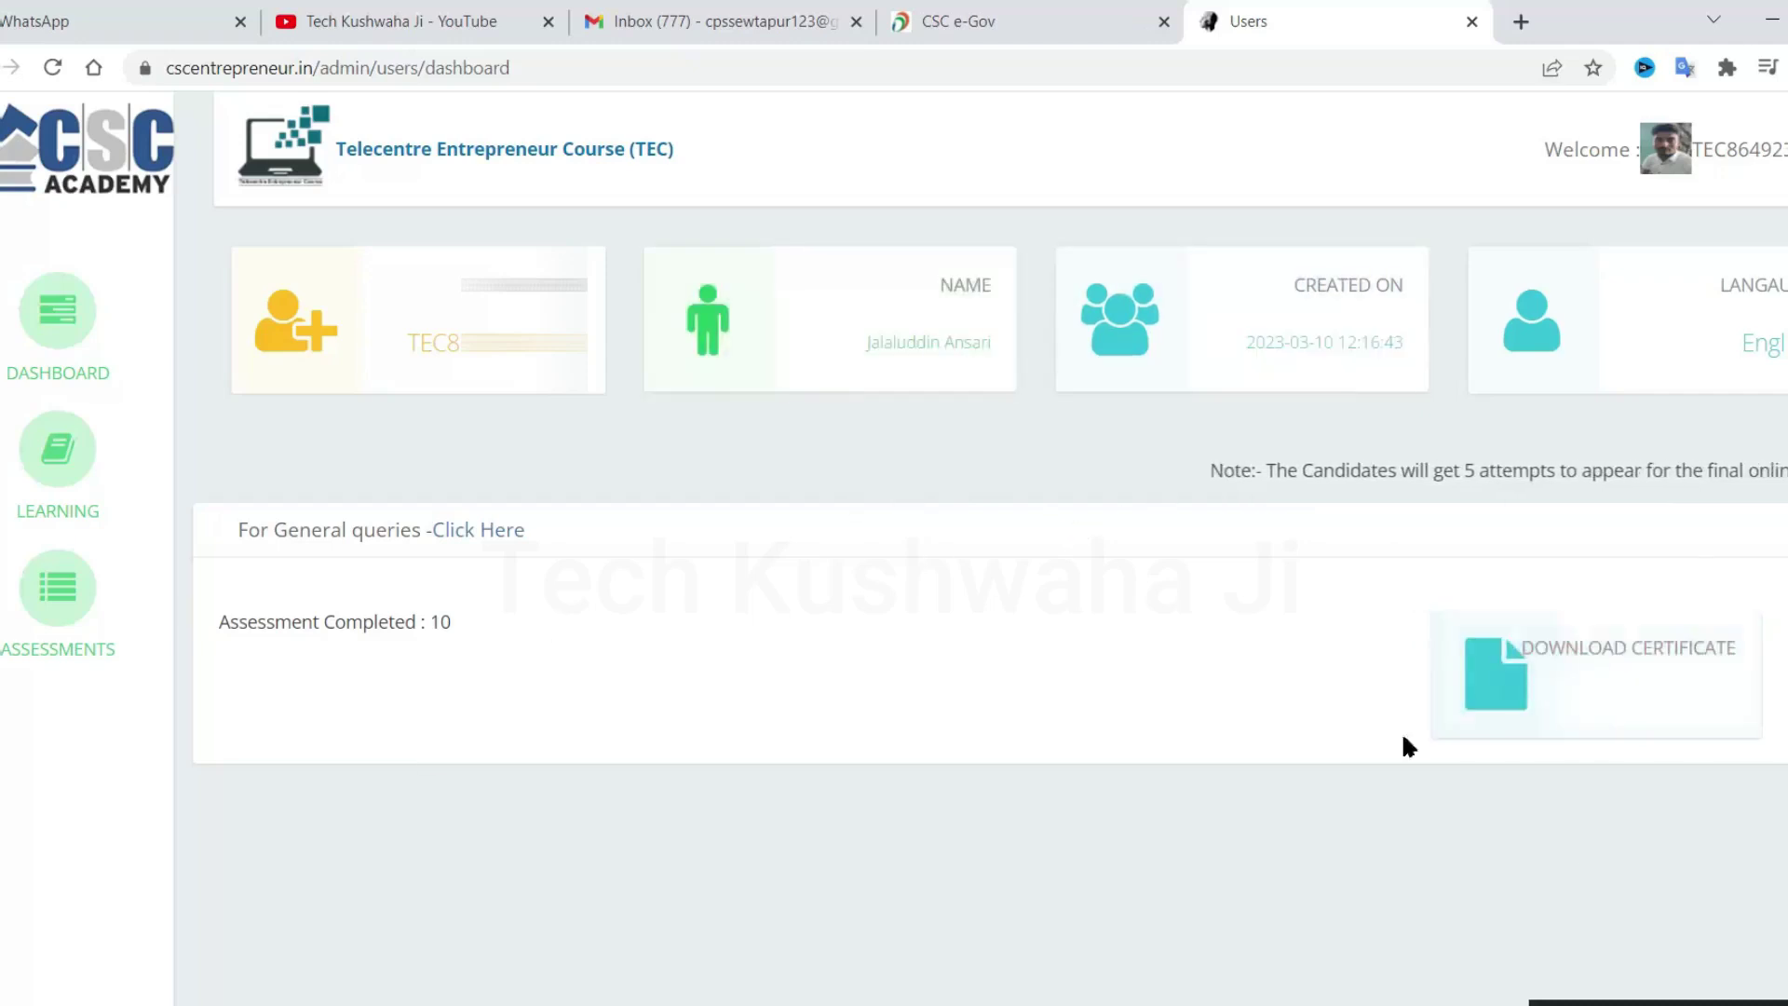
- Review the marks for all 10 assessment modules, then log out of the course portal
click(75, 617)
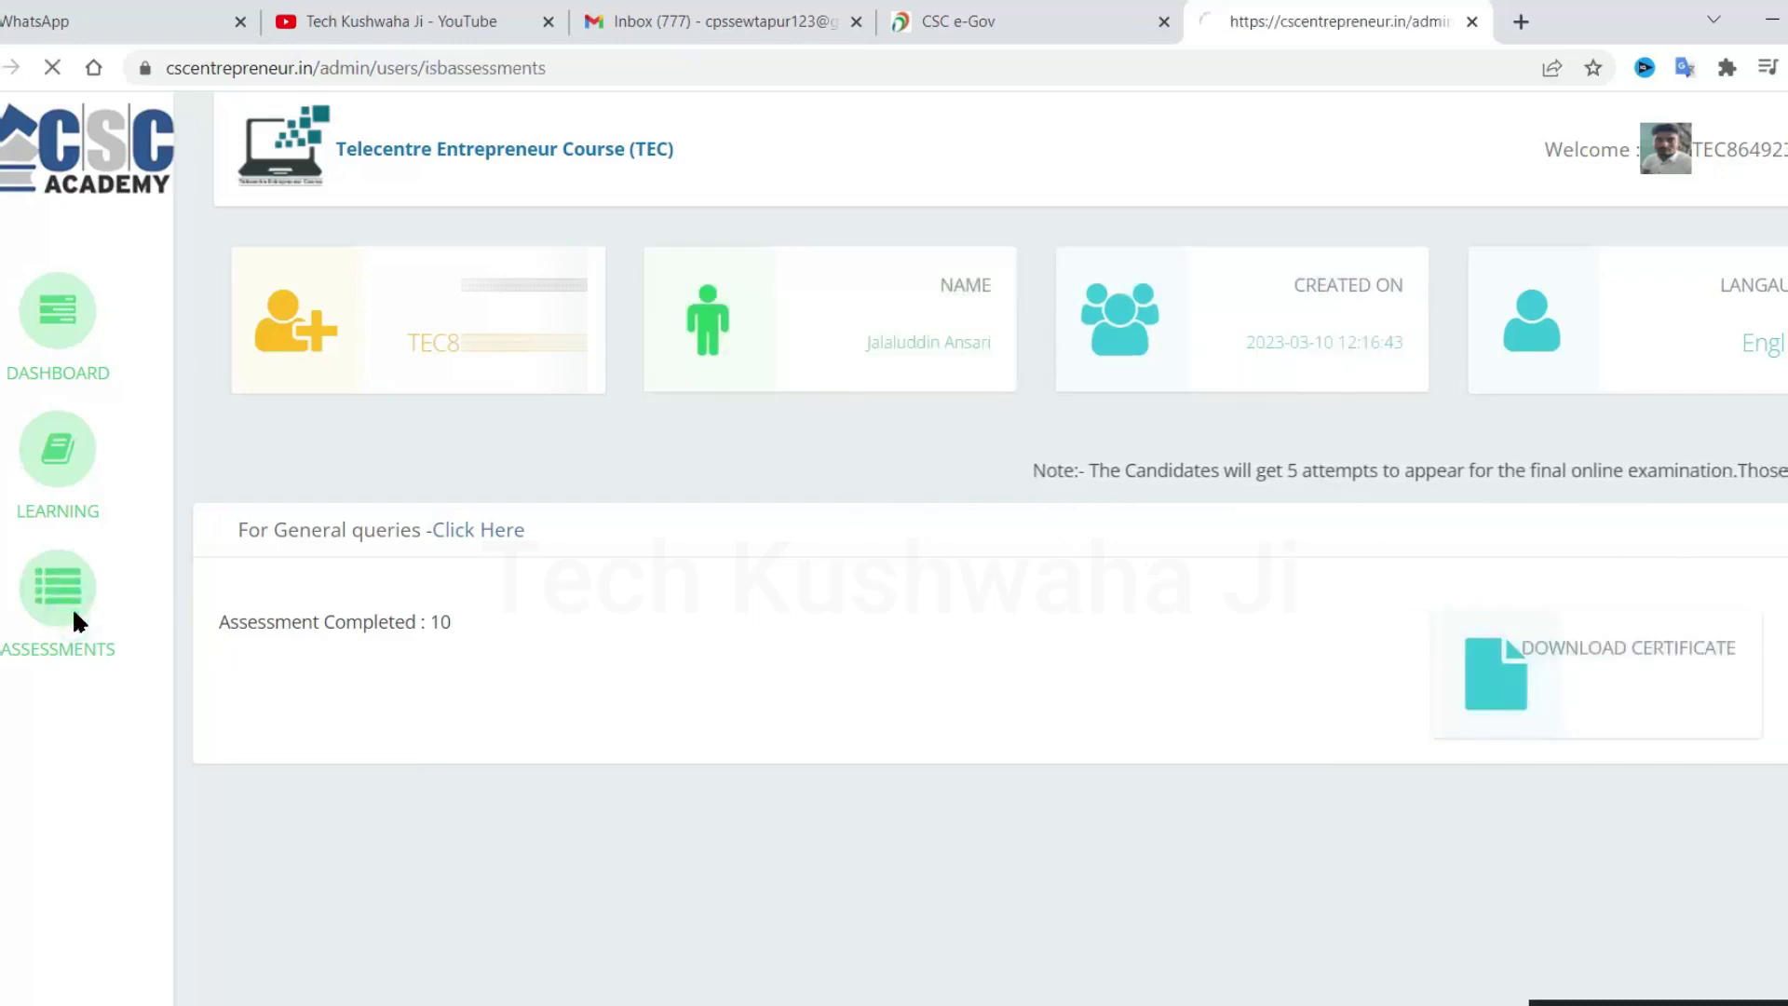
scroll(1170, 376, down, 5)
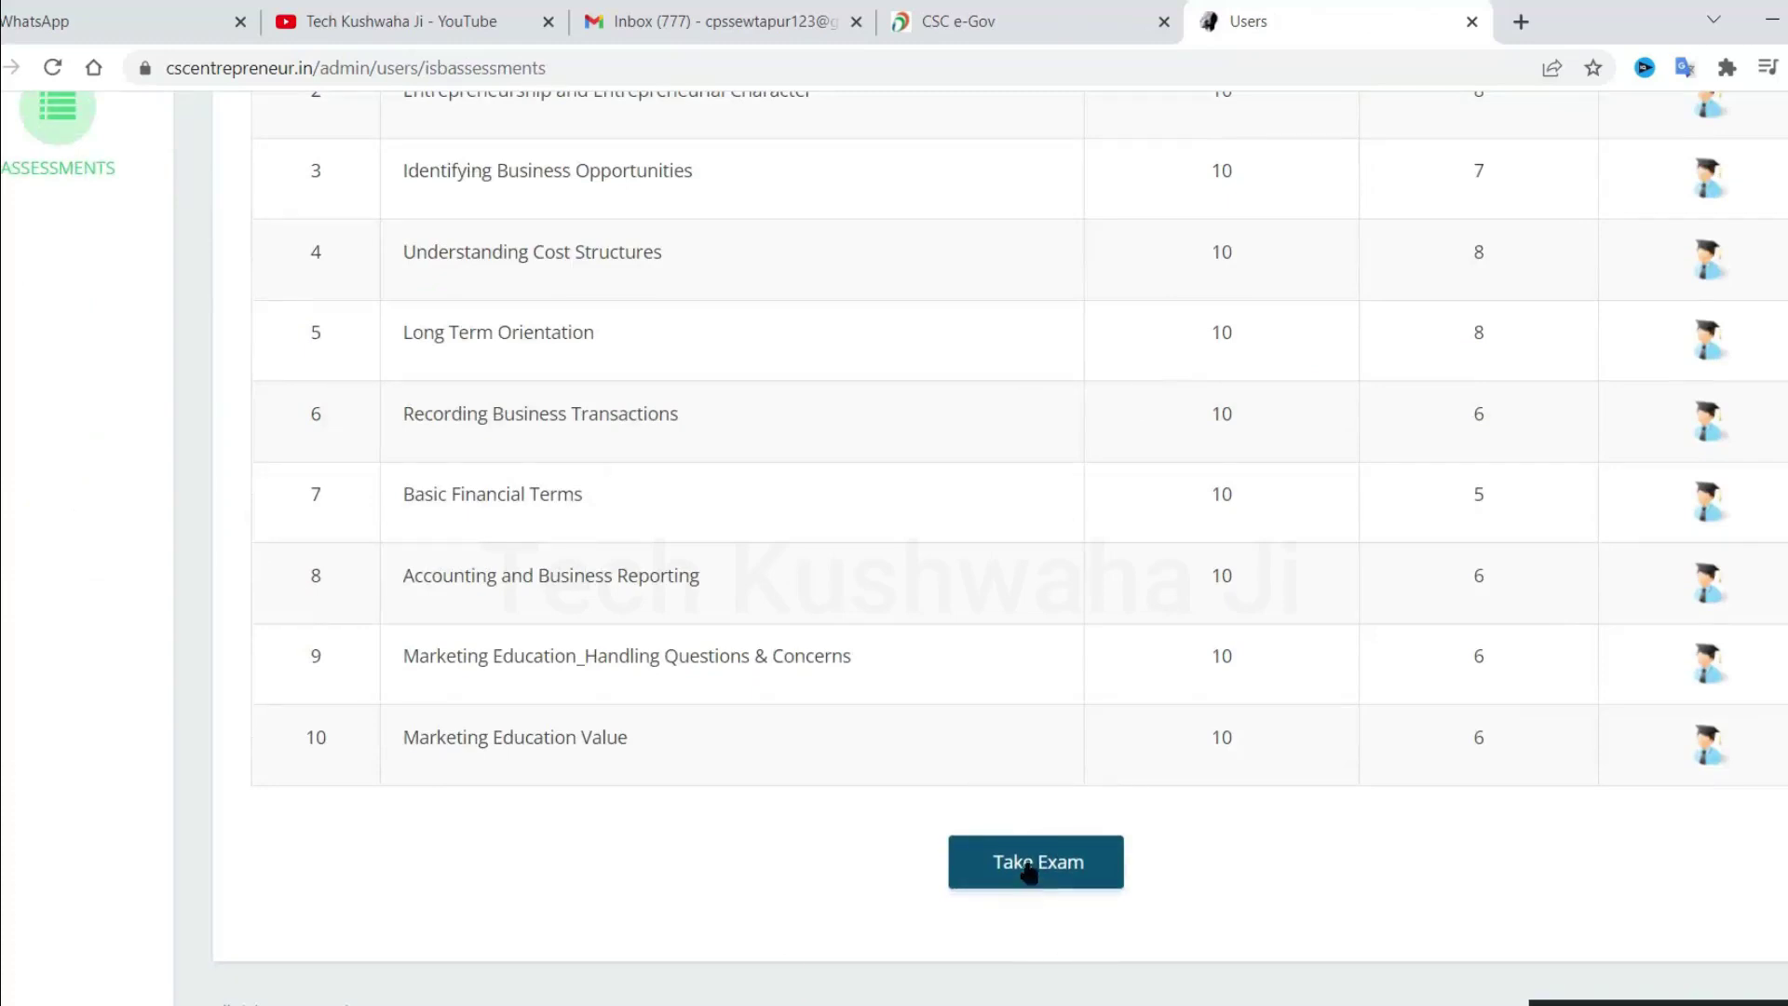
scroll(1049, 796, up, 5)
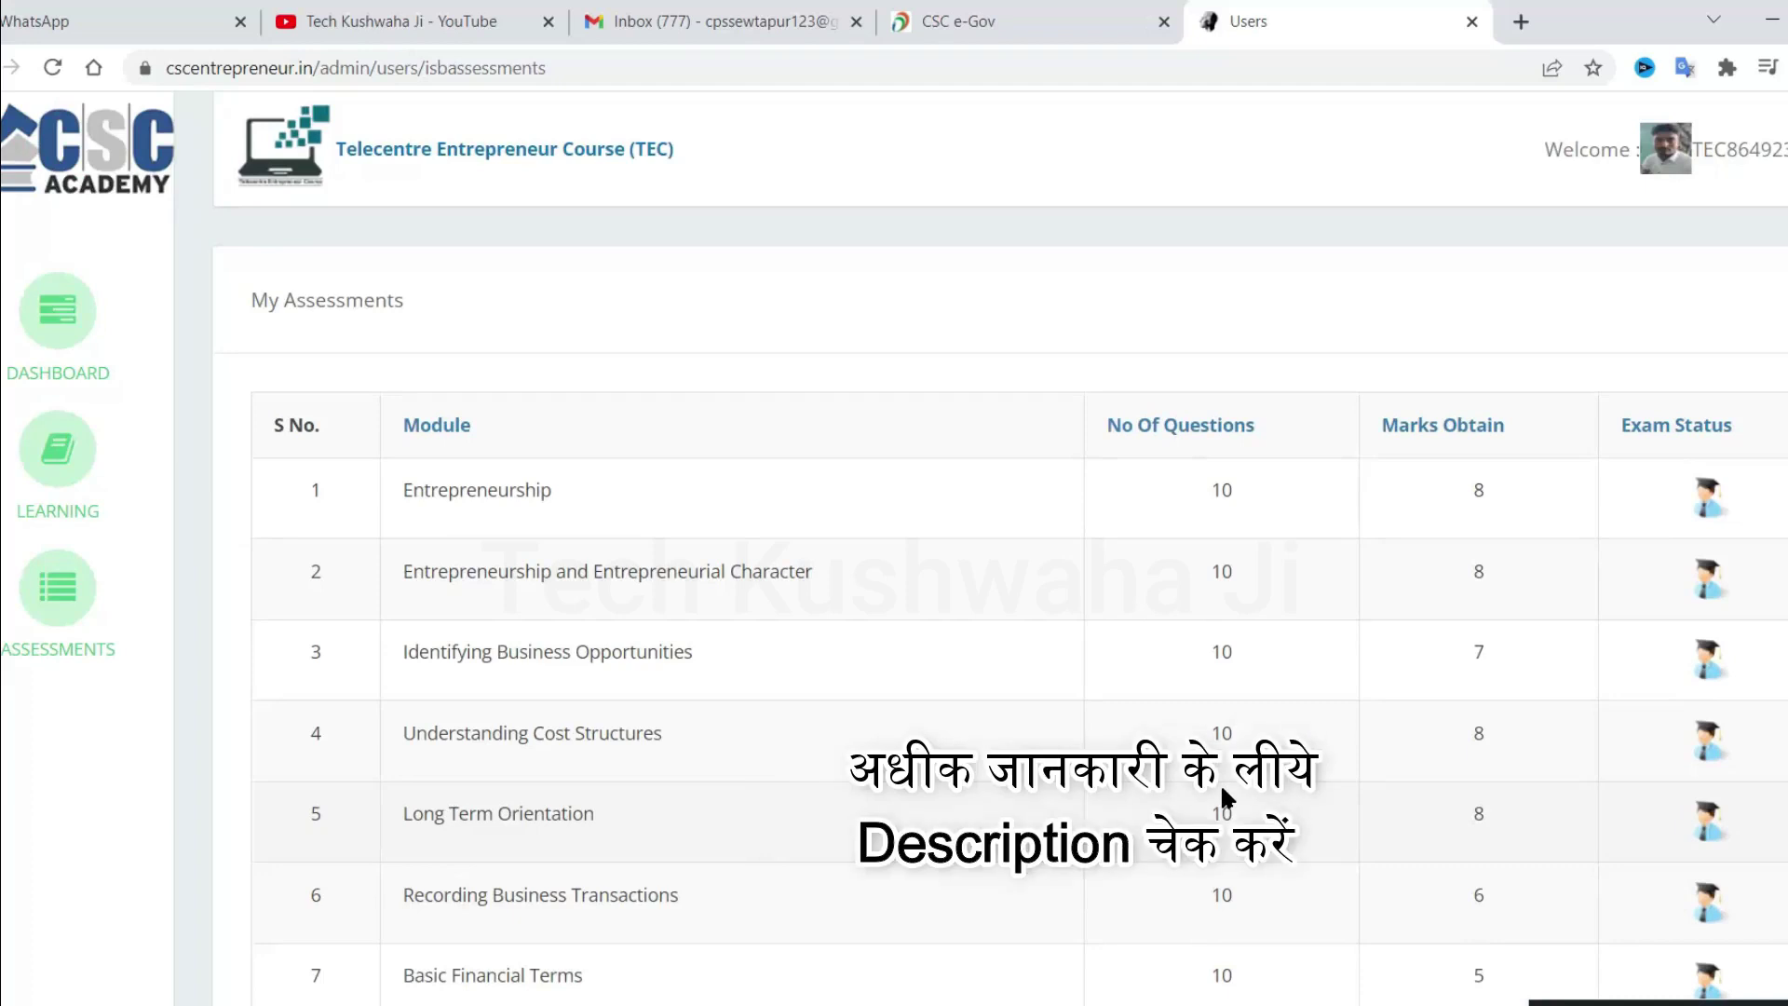
click(1667, 149)
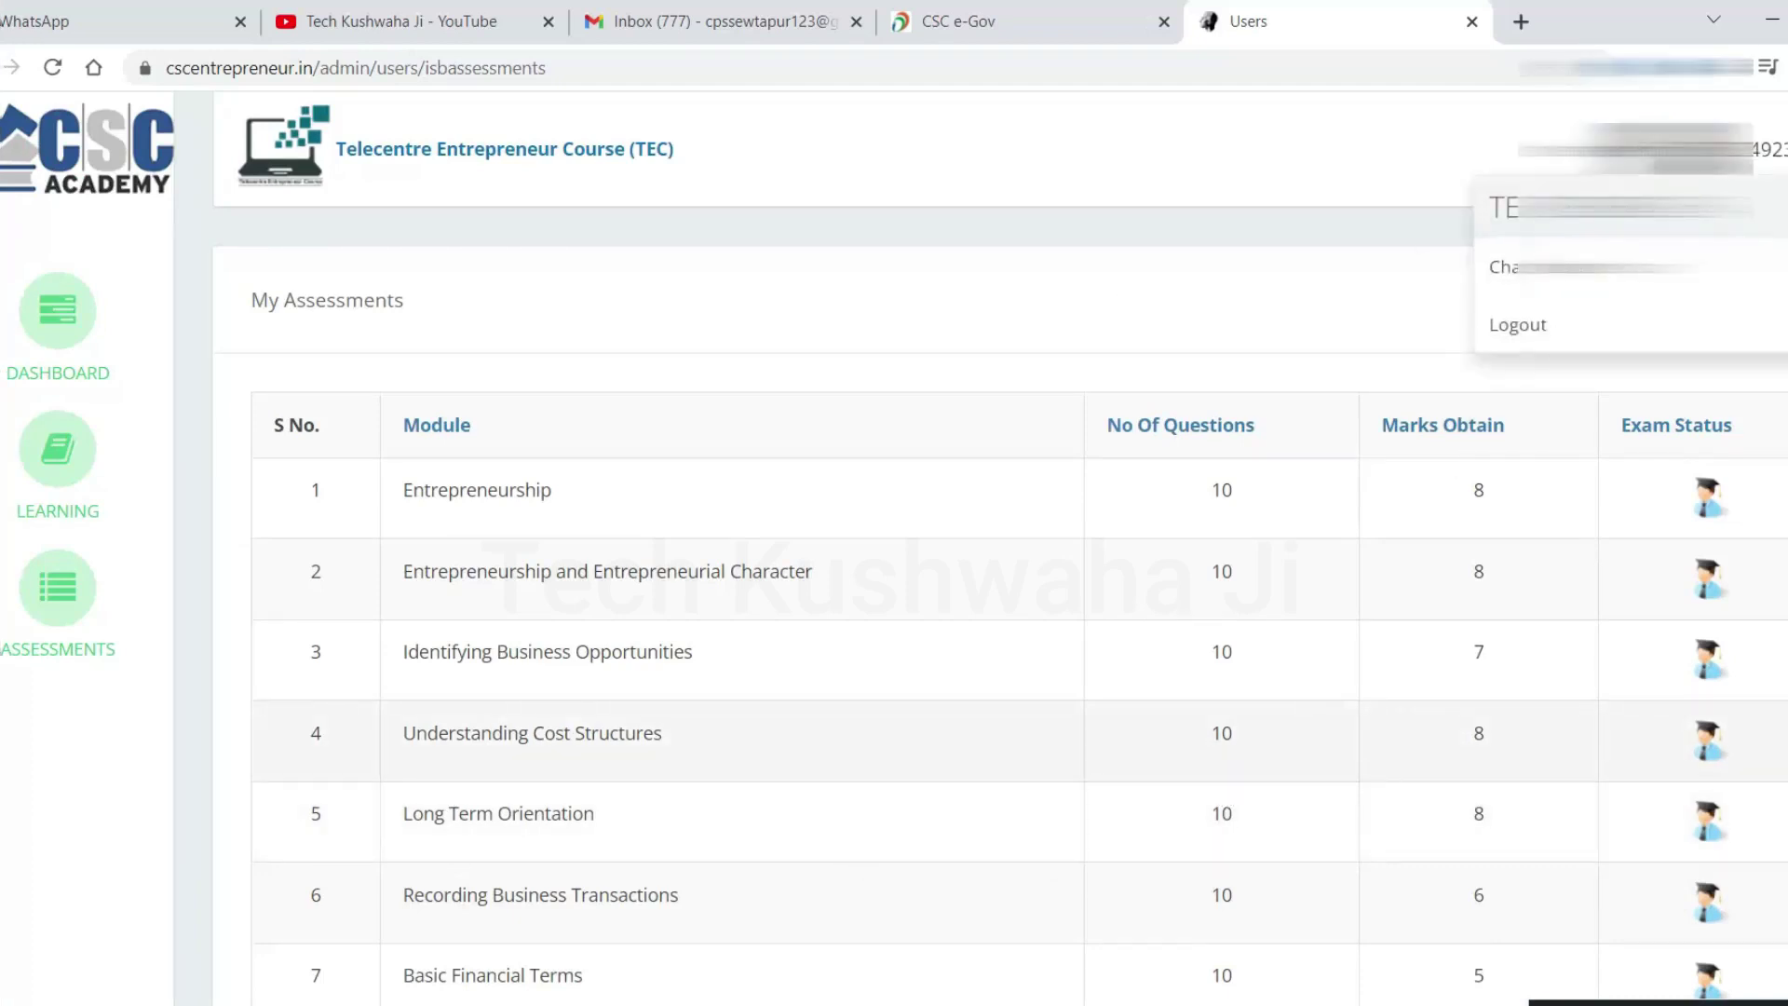
click(1498, 328)
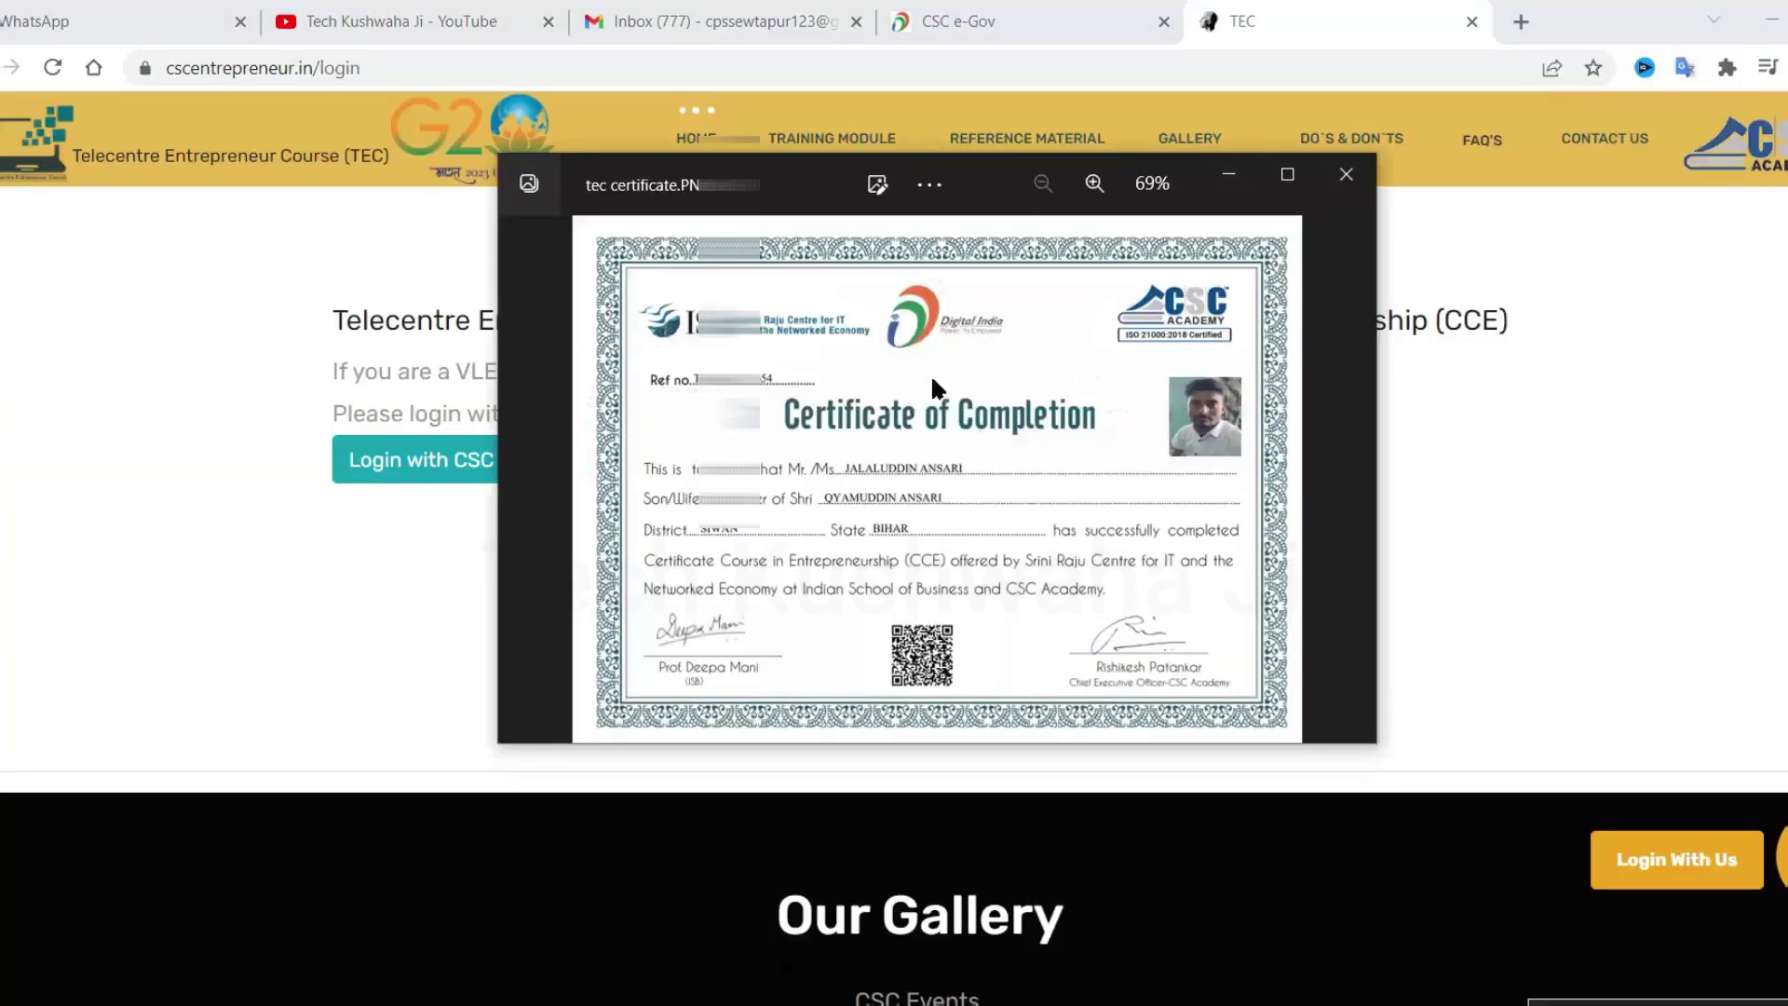
- Zoom into the tec num.PNG screenshot of the invalid TEC certificate error, then return to the TEC site
click(1014, 11)
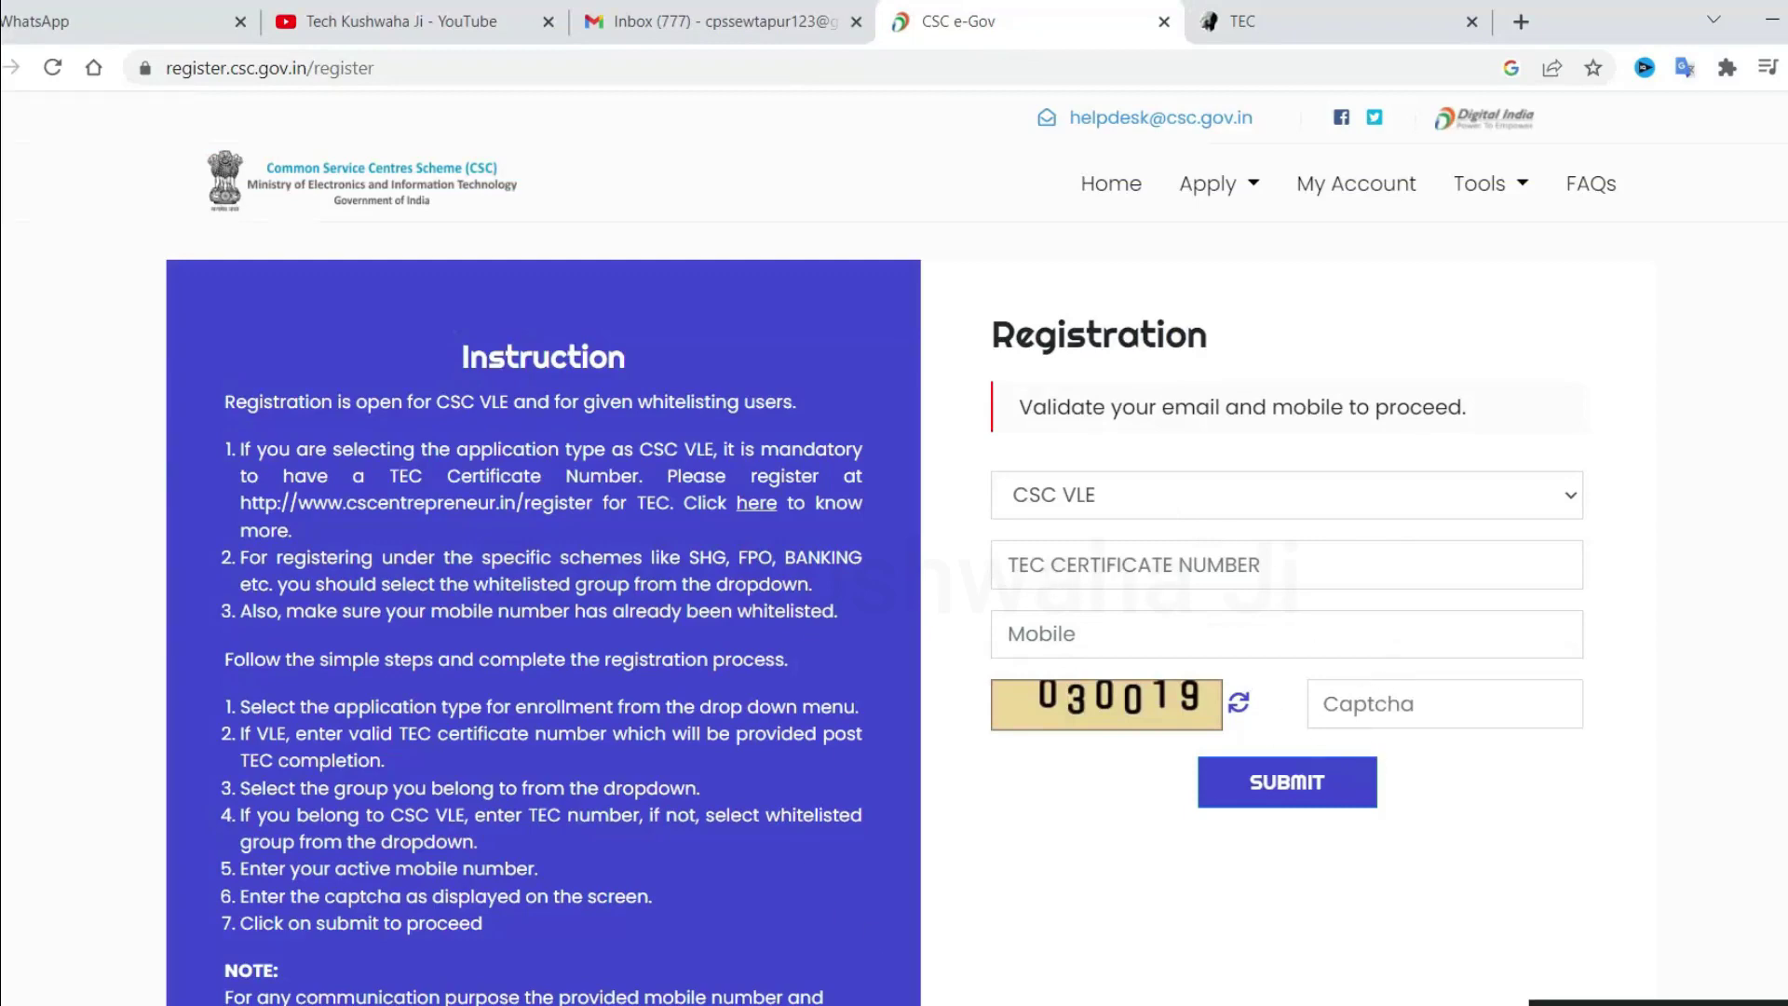
mouse_move(794, 1004)
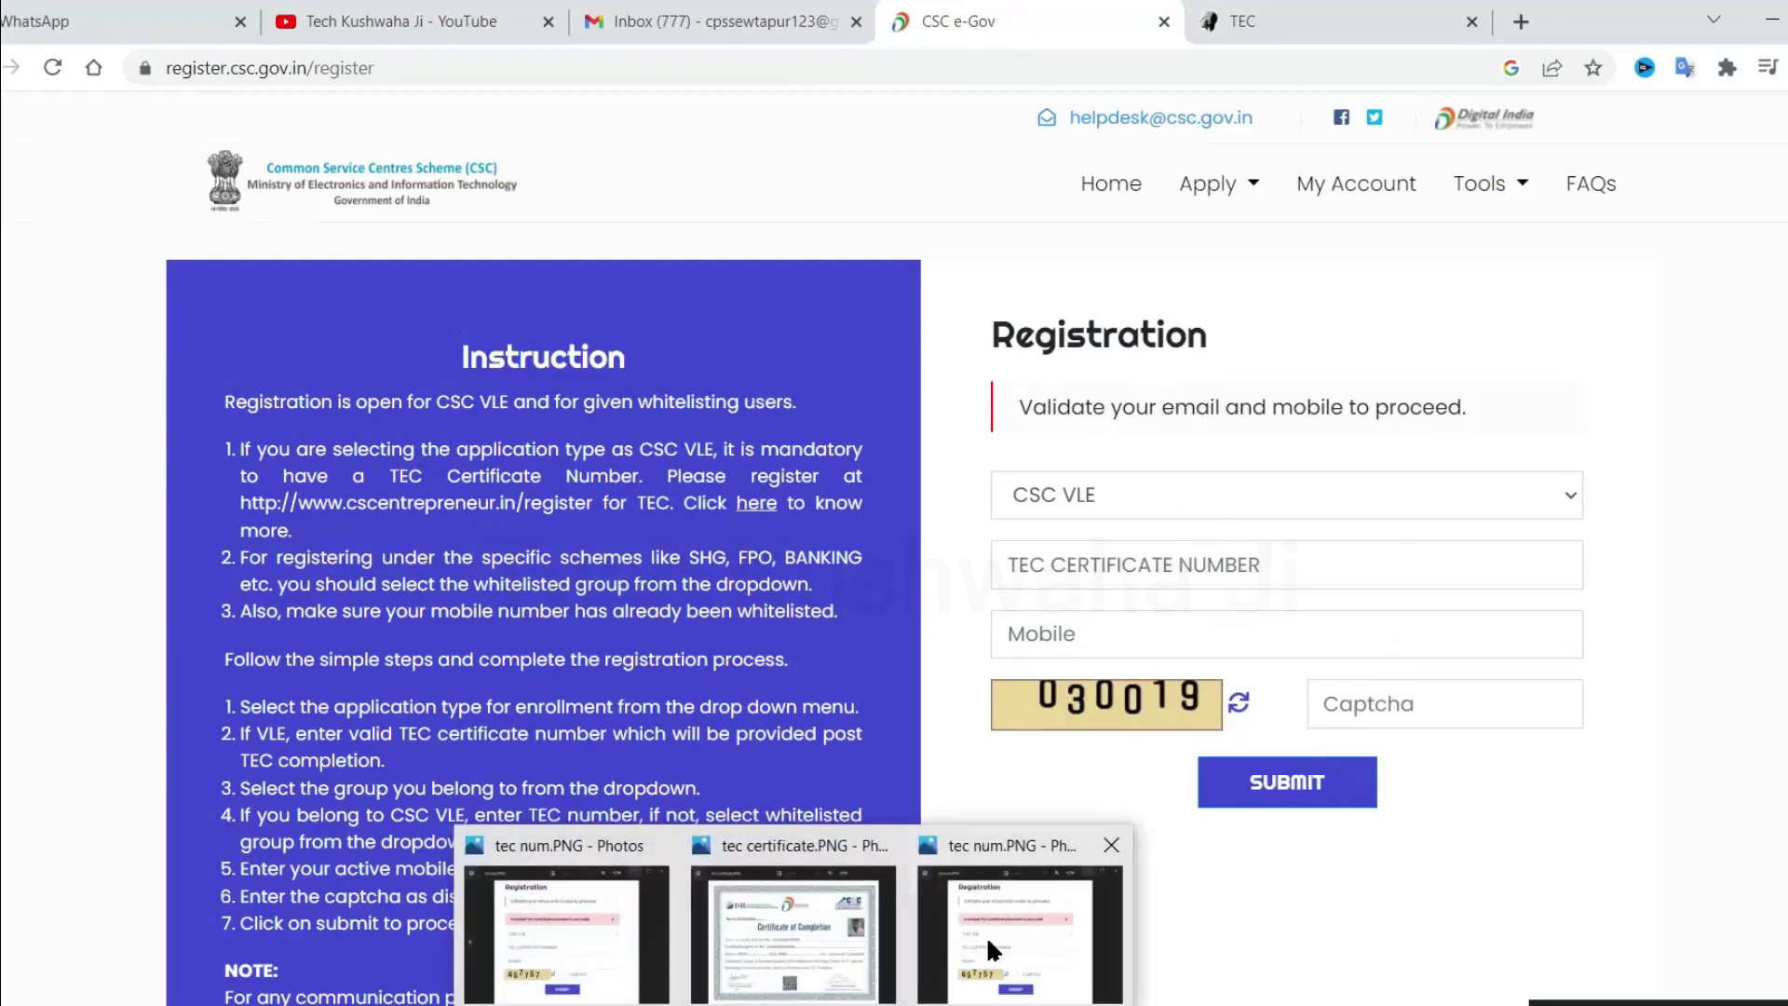
click(987, 935)
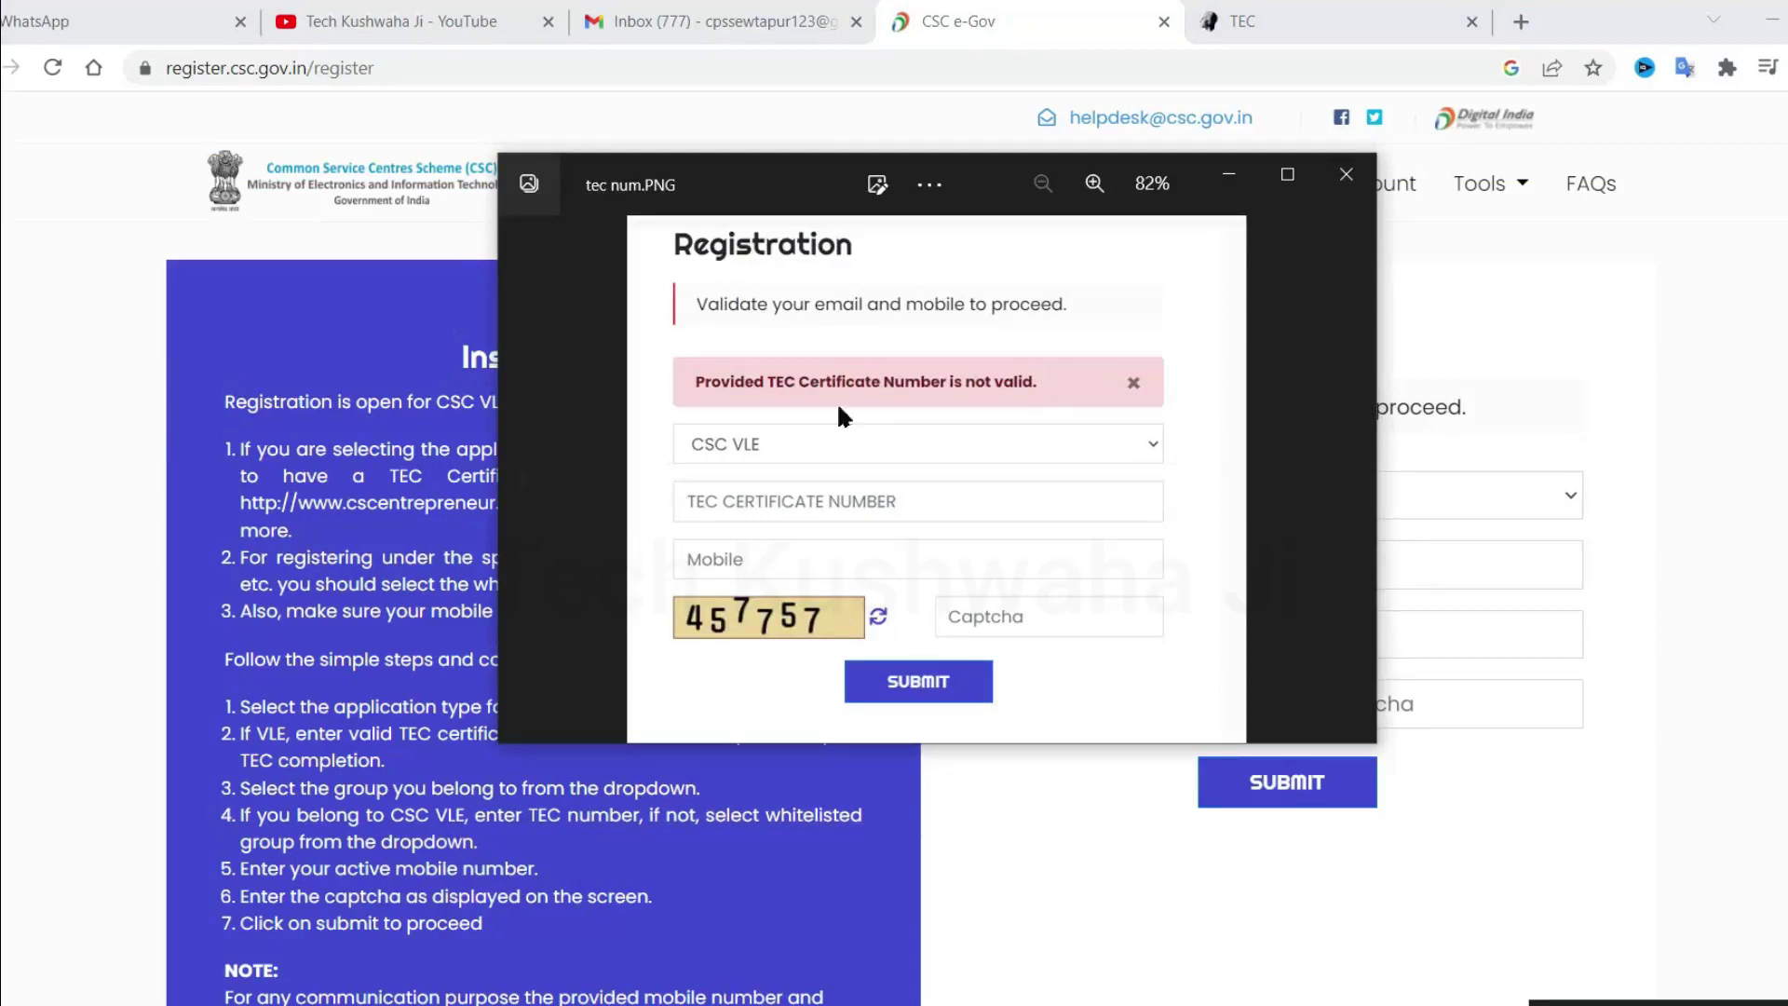
scroll(959, 475, up, 4)
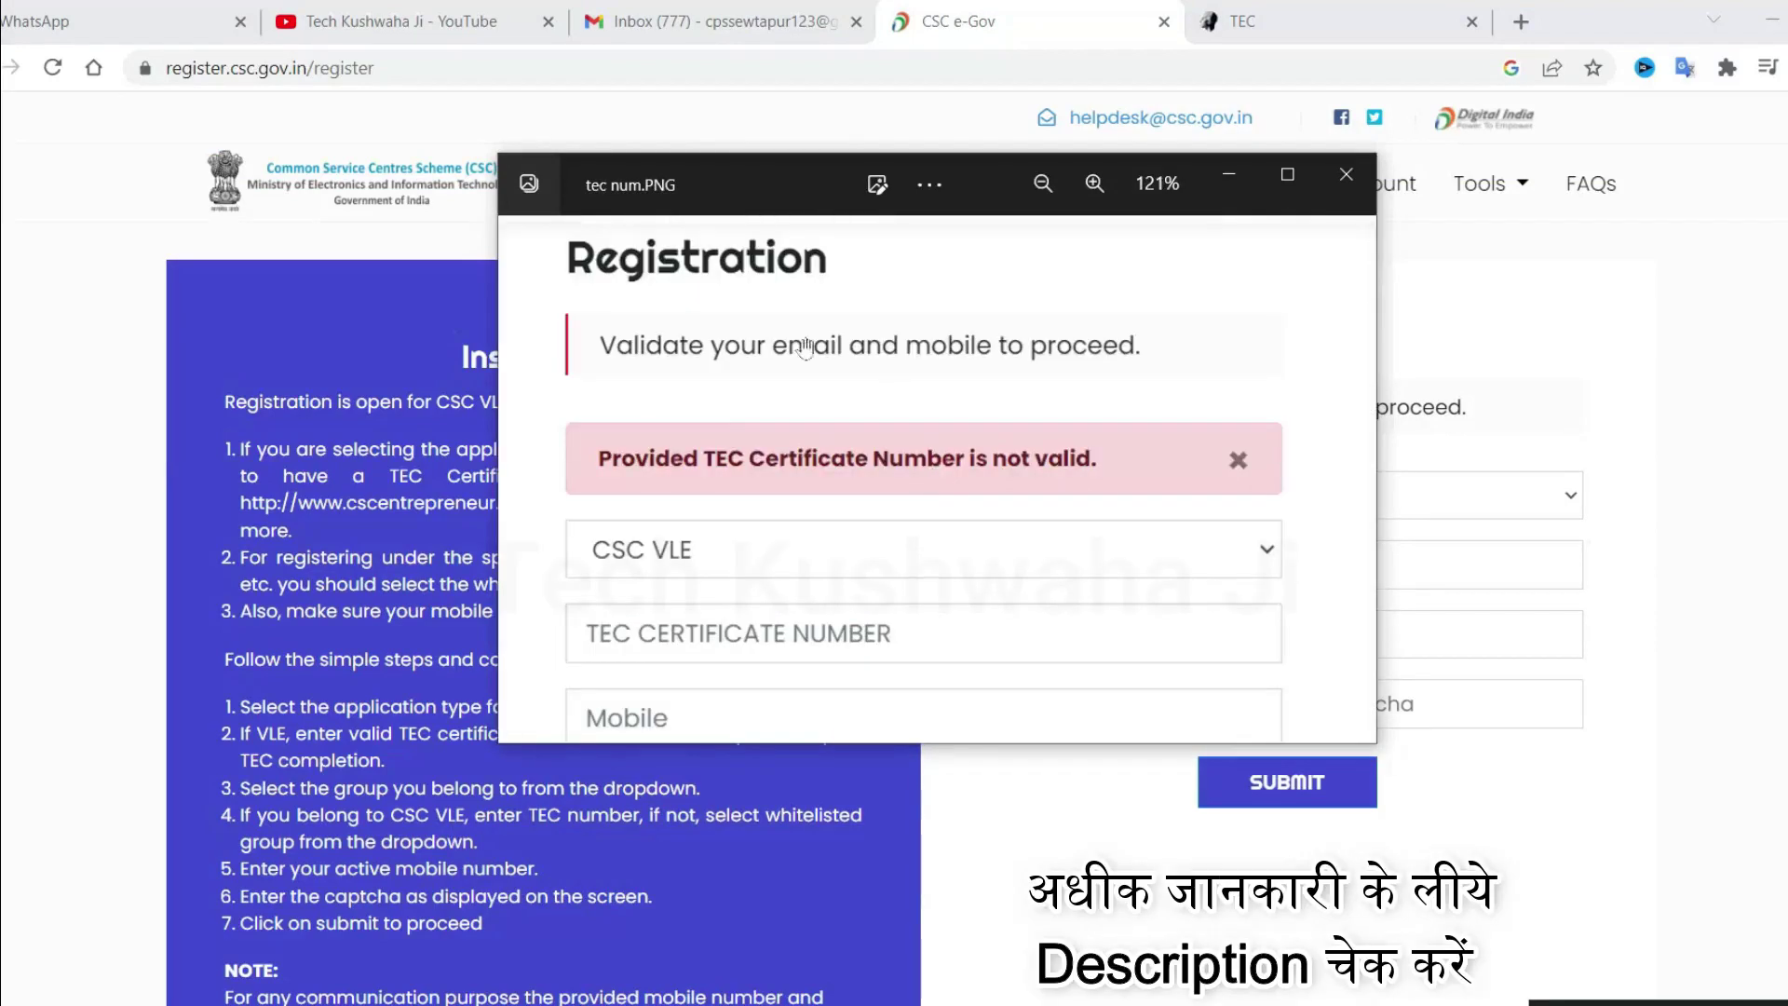
click(1242, 21)
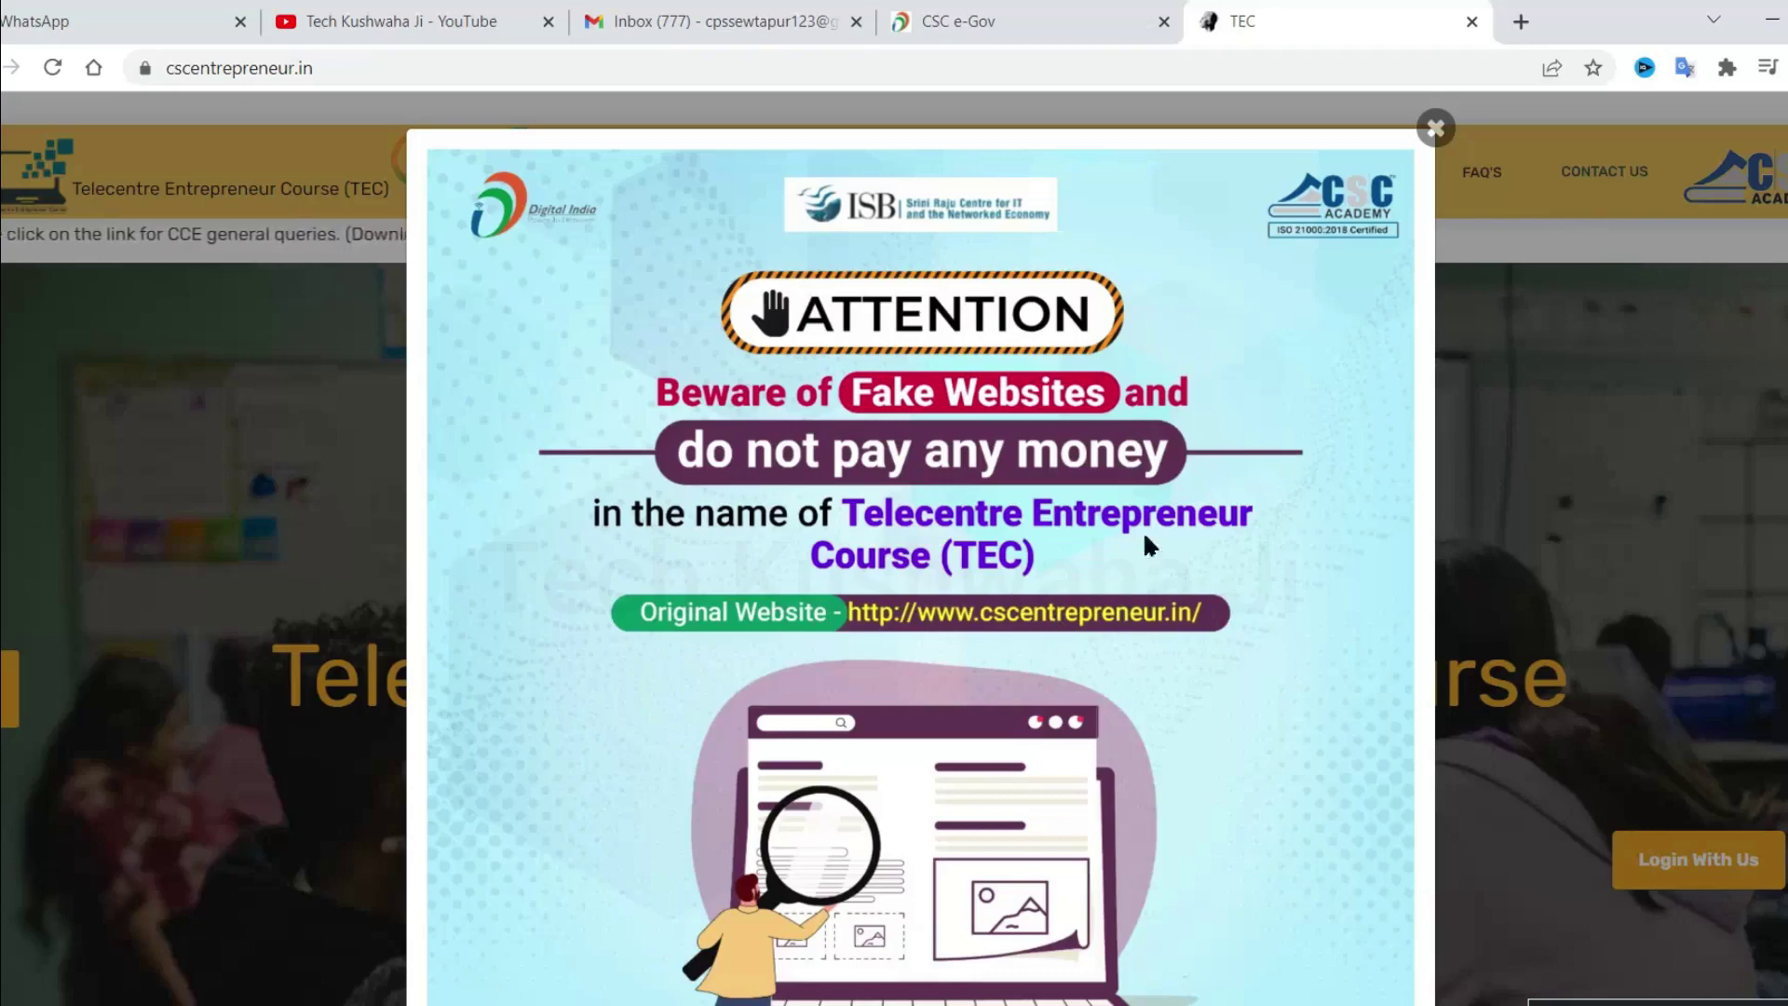
- Open the course completion certificate image and come back to the TEC course site
click(1037, 22)
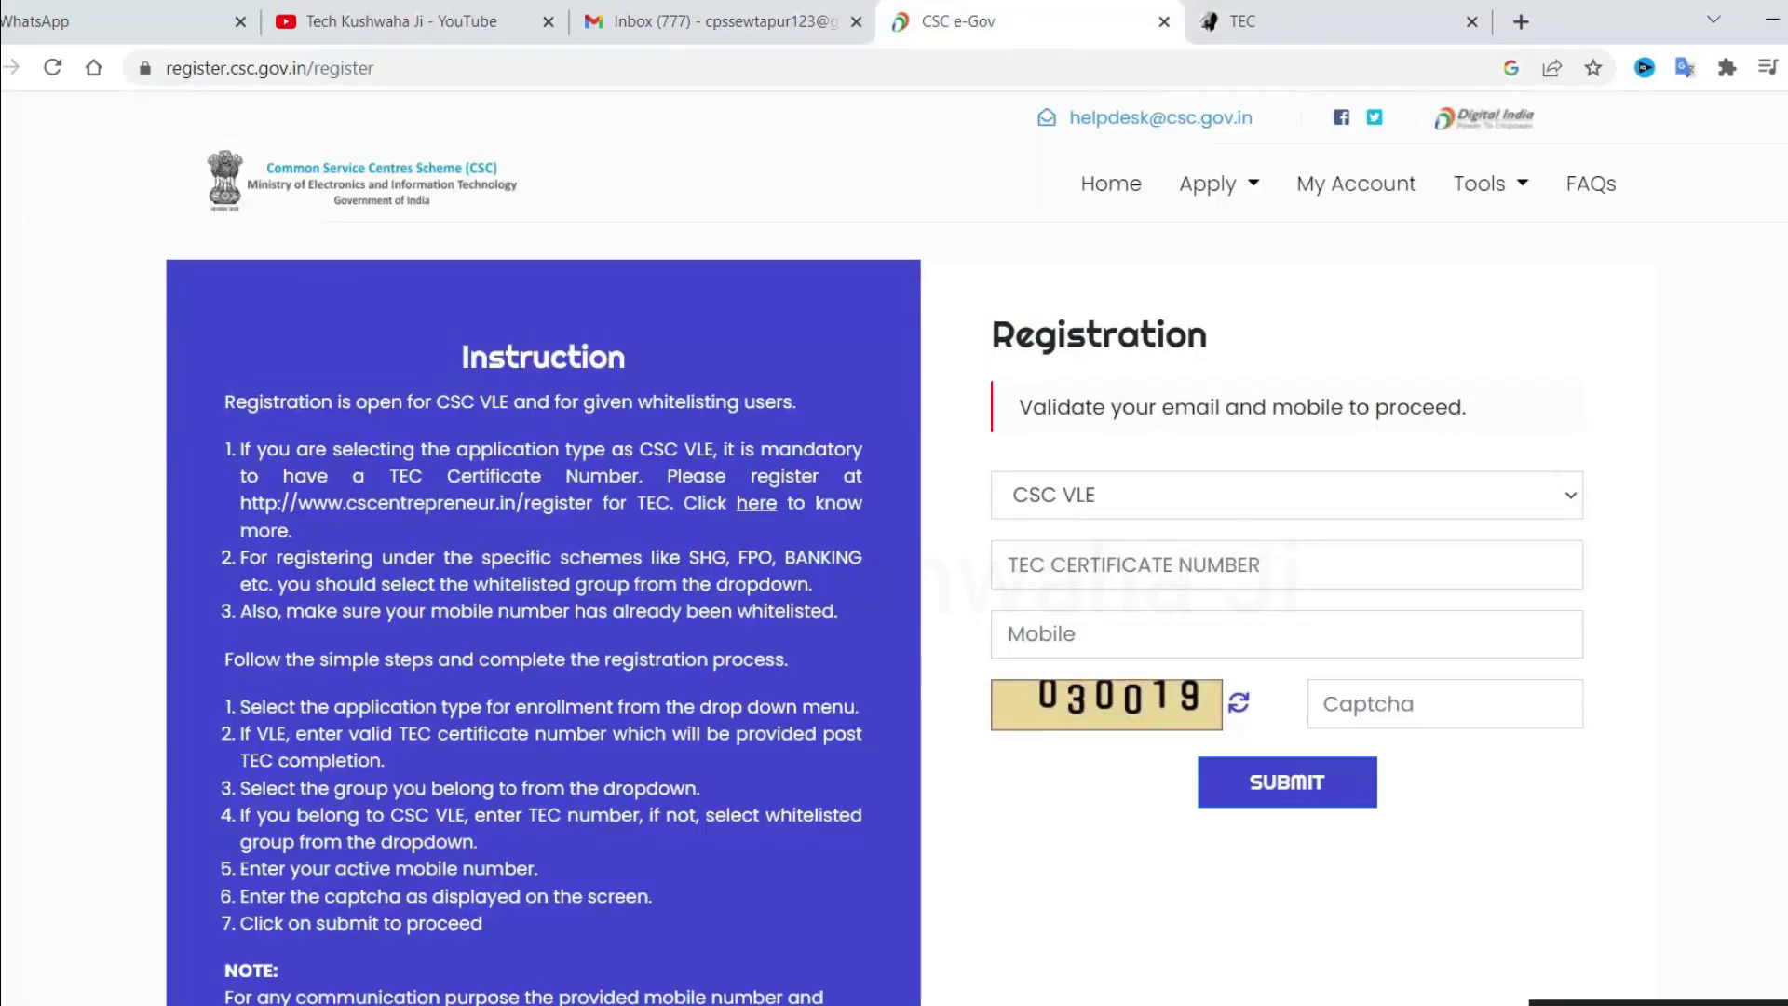
click(796, 973)
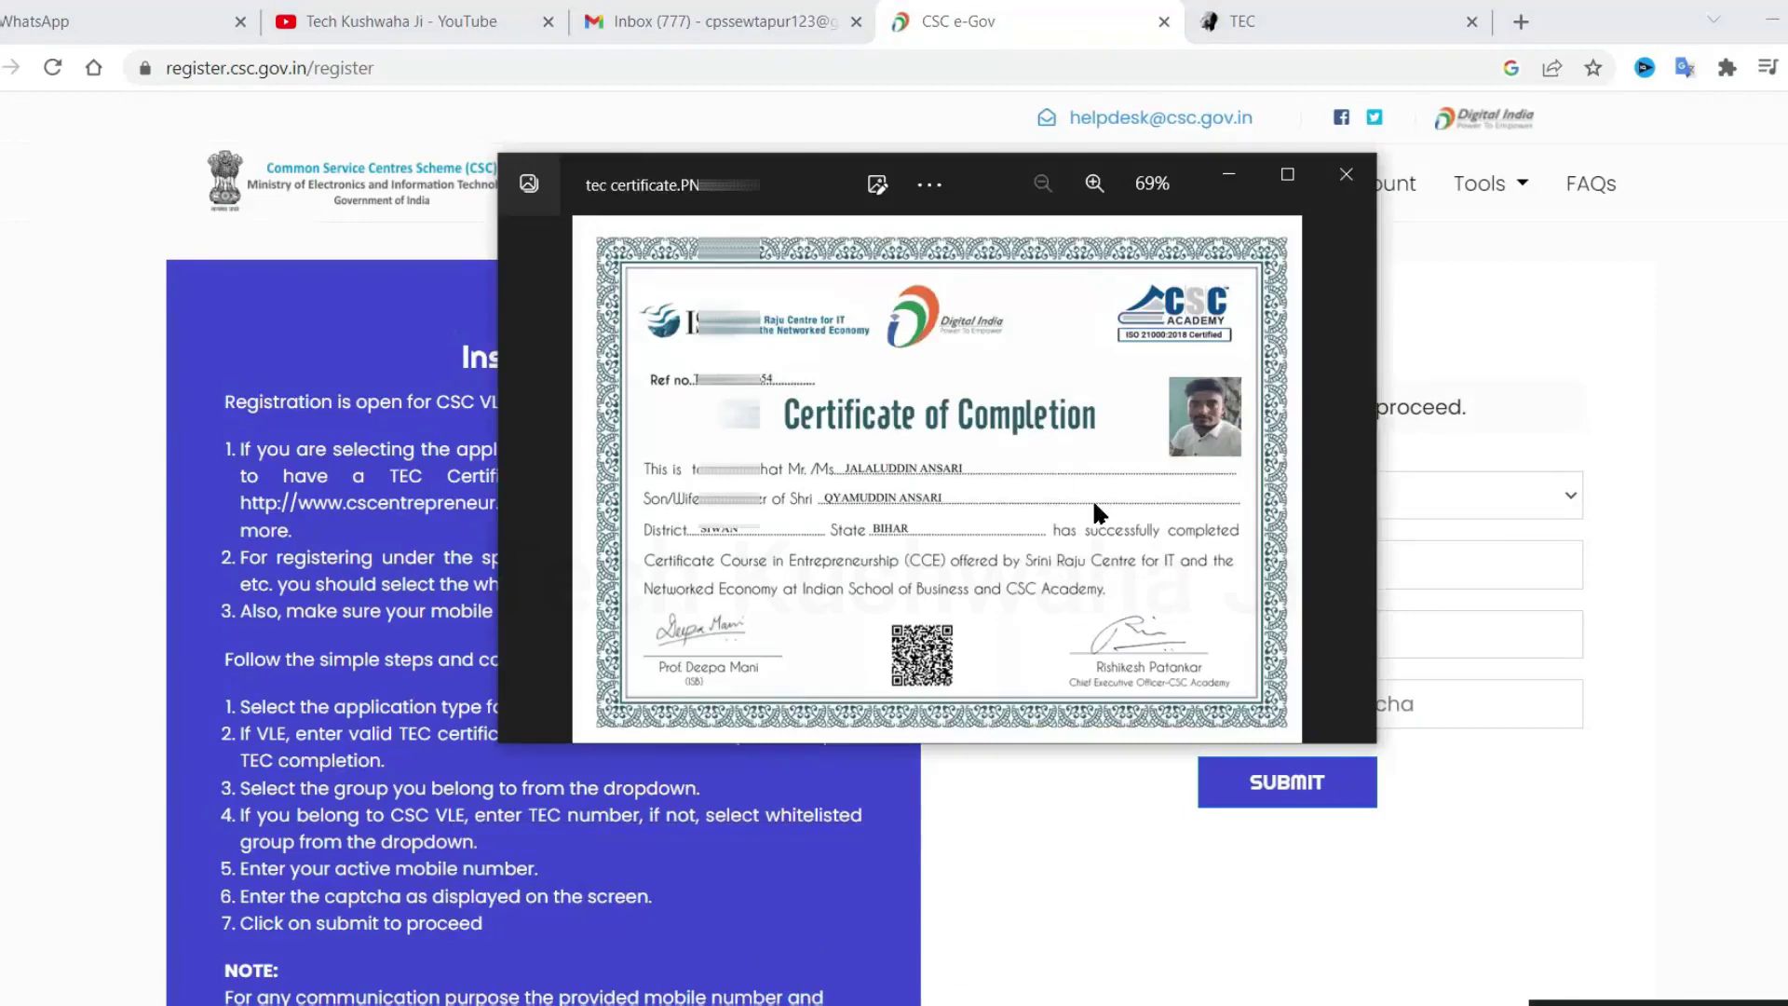
click(1248, 22)
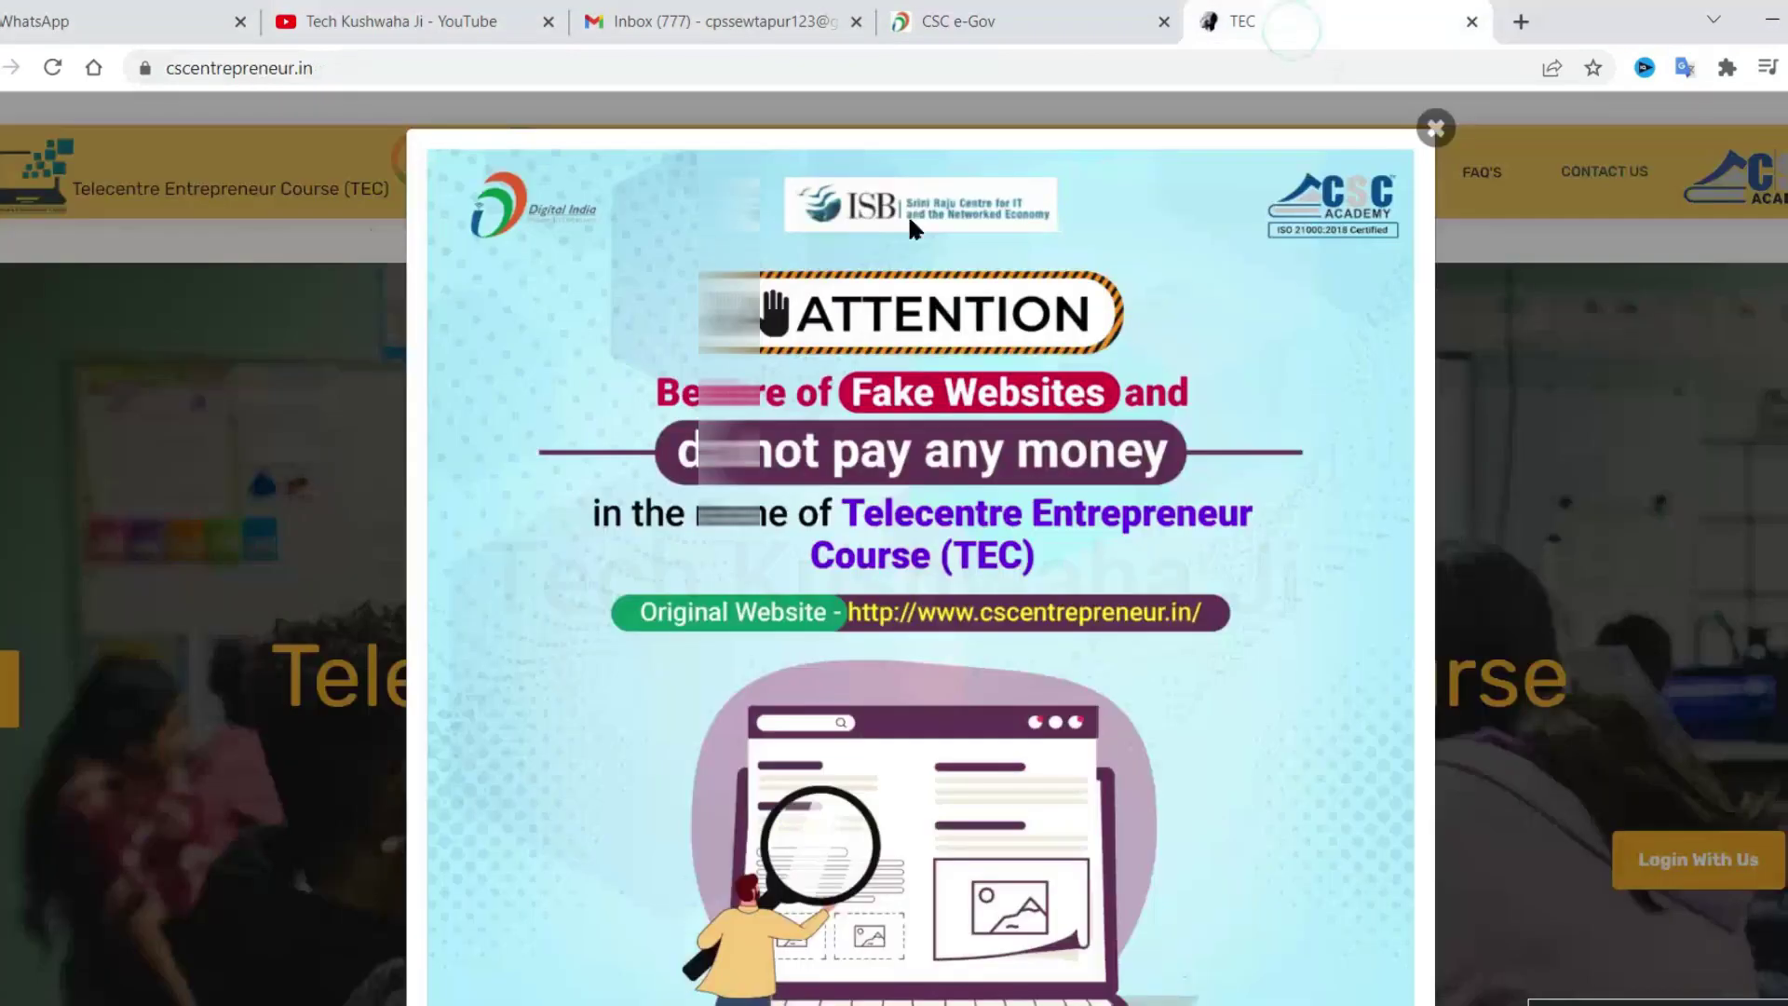
- Dismiss the ATTENTION notice, show the Contact Us page, and minimize the screenshot viewer
click(1435, 129)
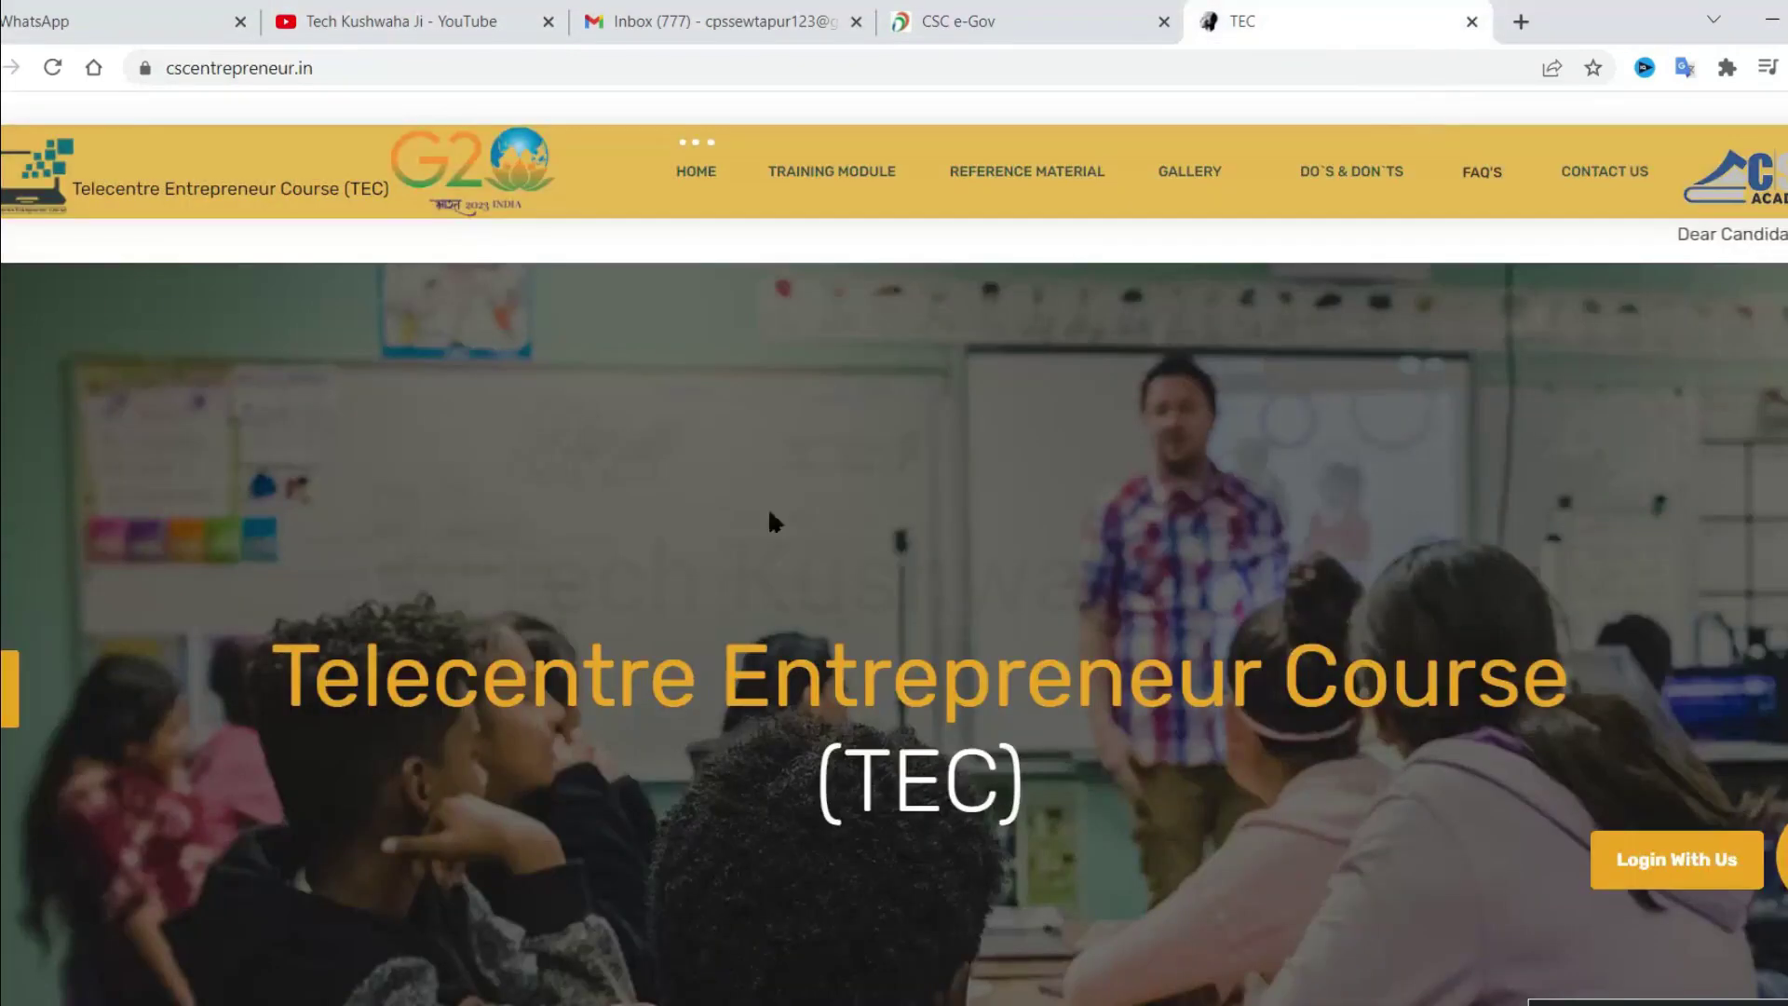
click(1586, 191)
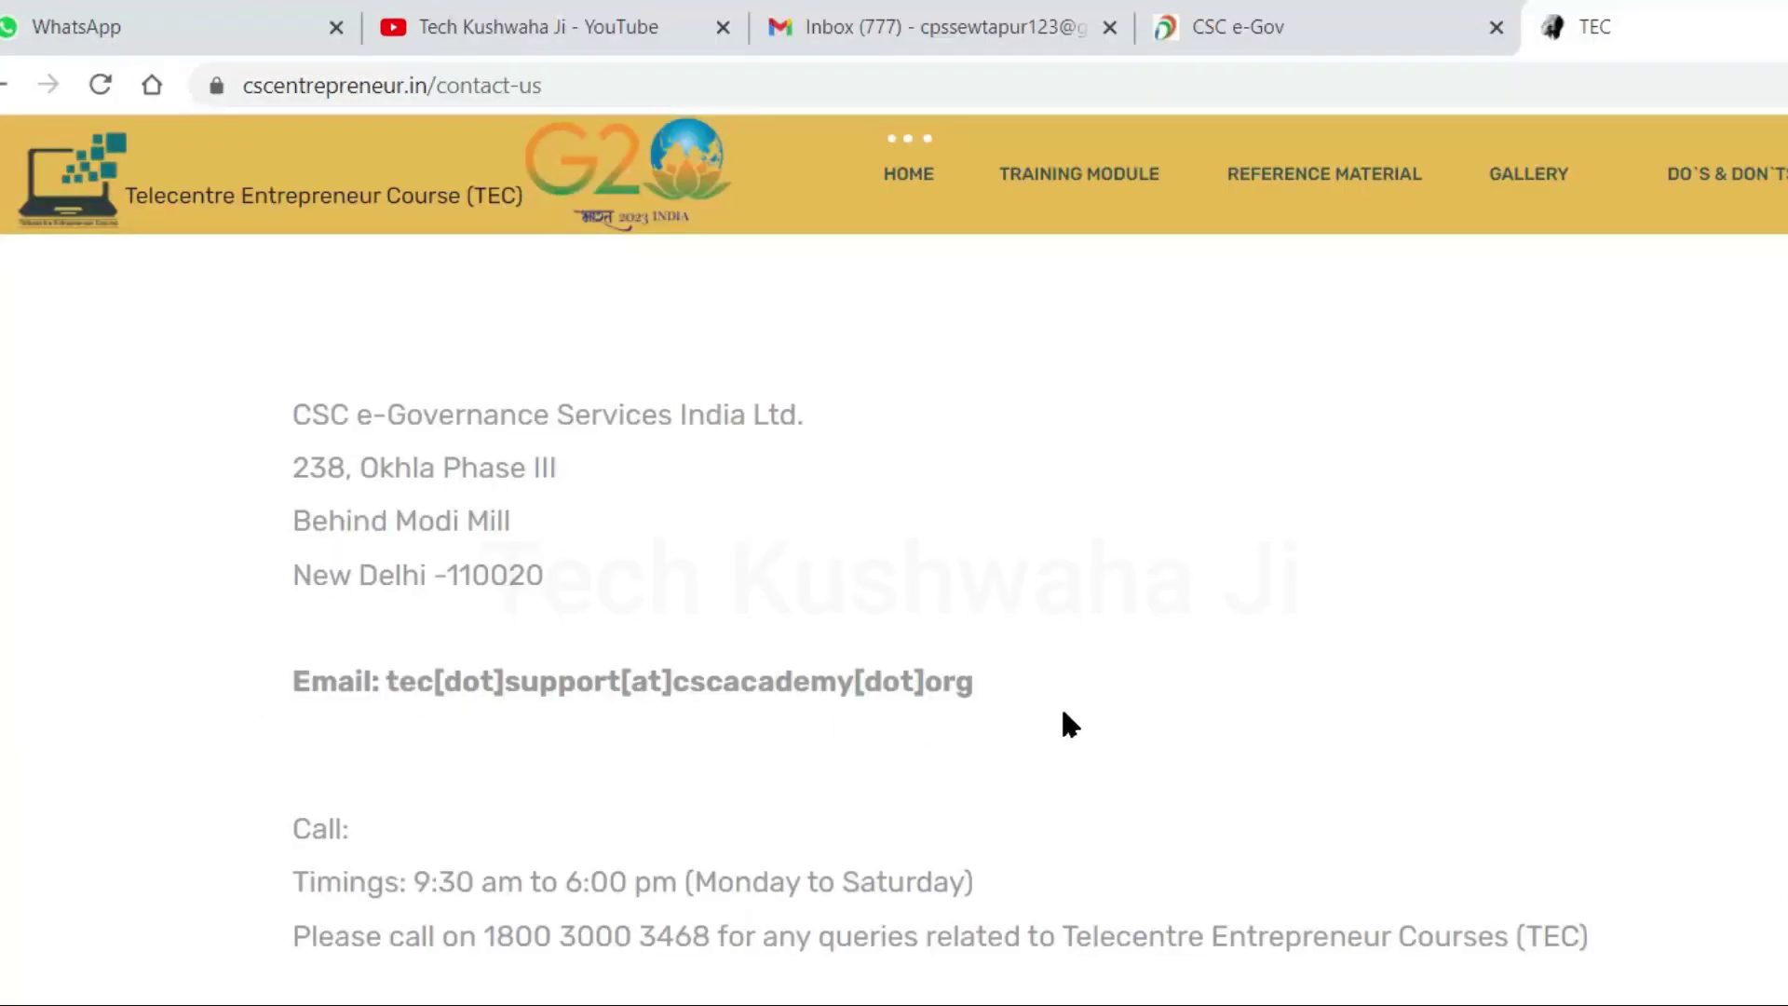
key(alt+Tab)
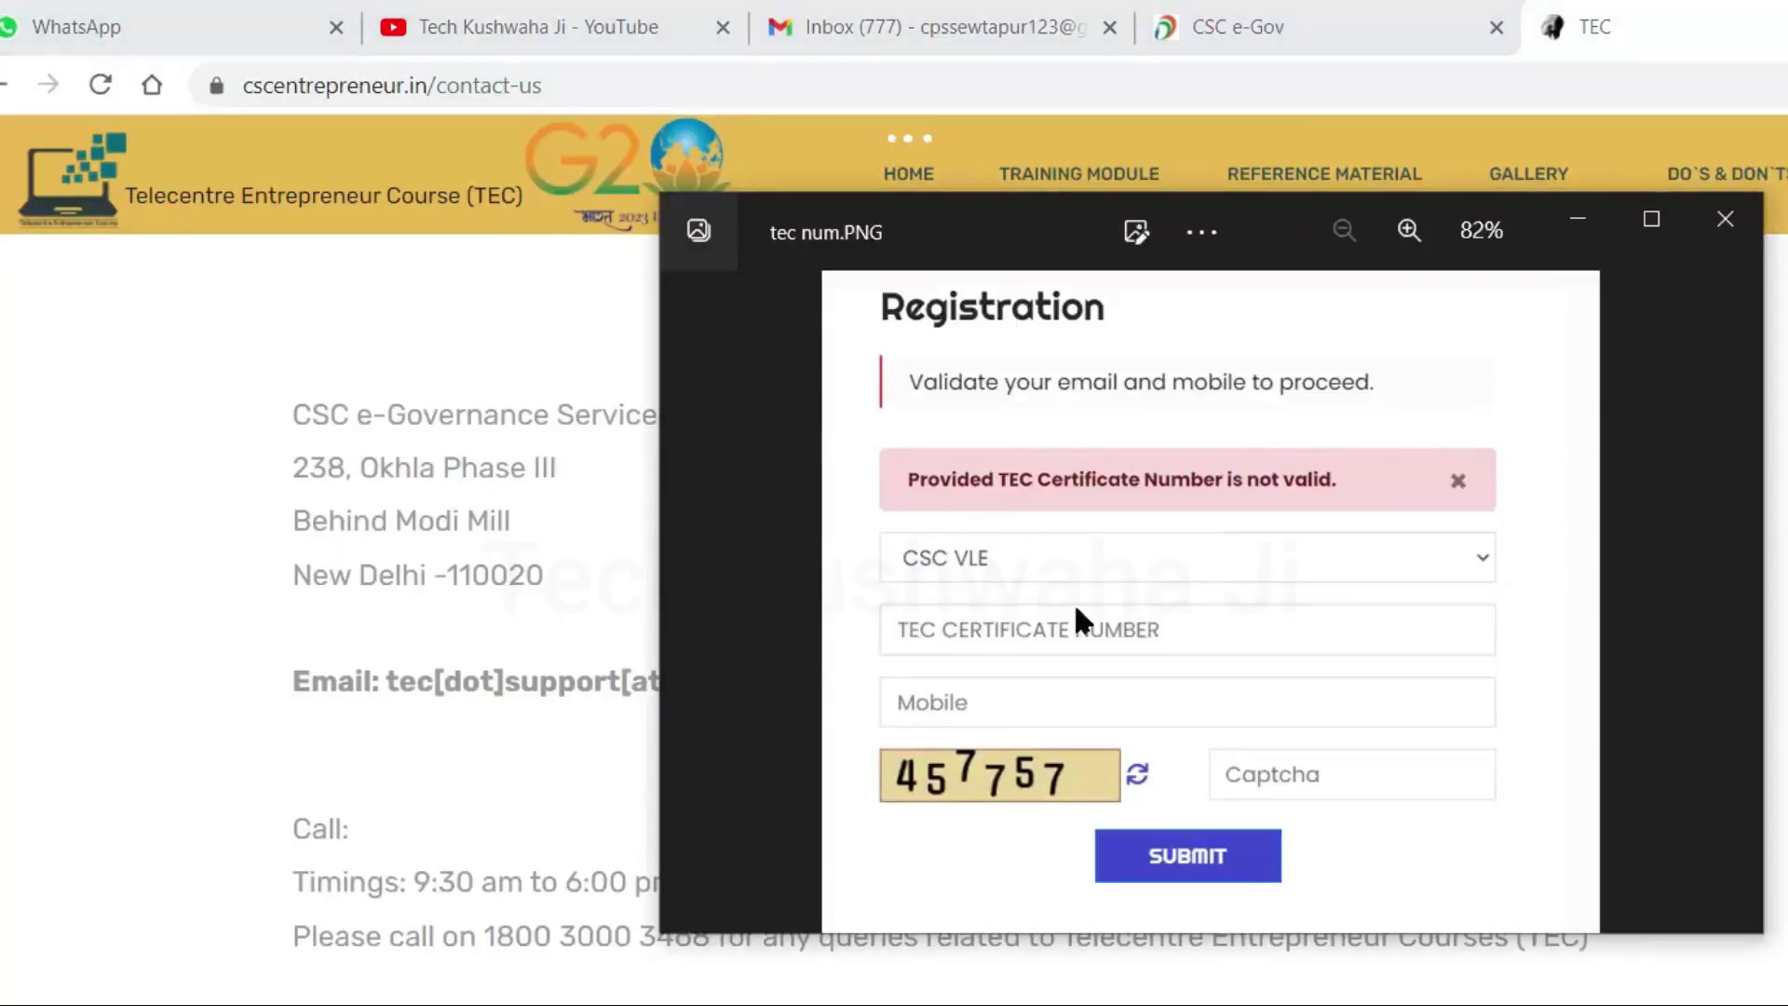
click(1585, 220)
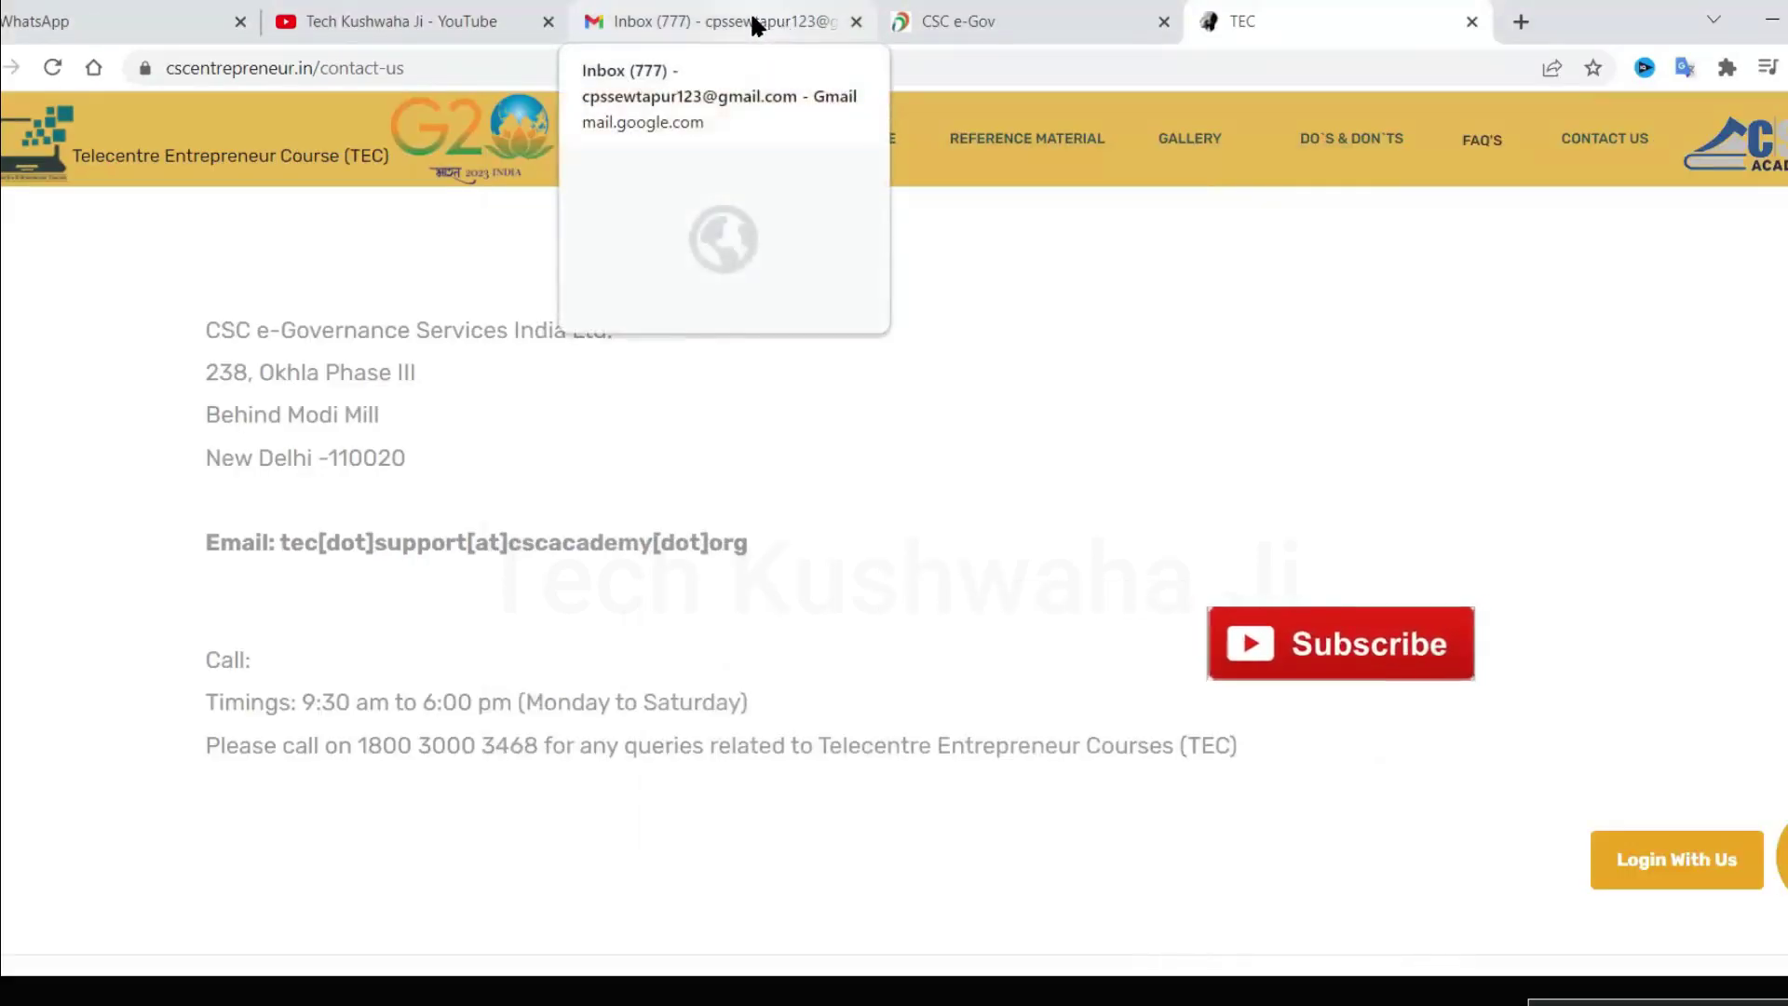
click(757, 19)
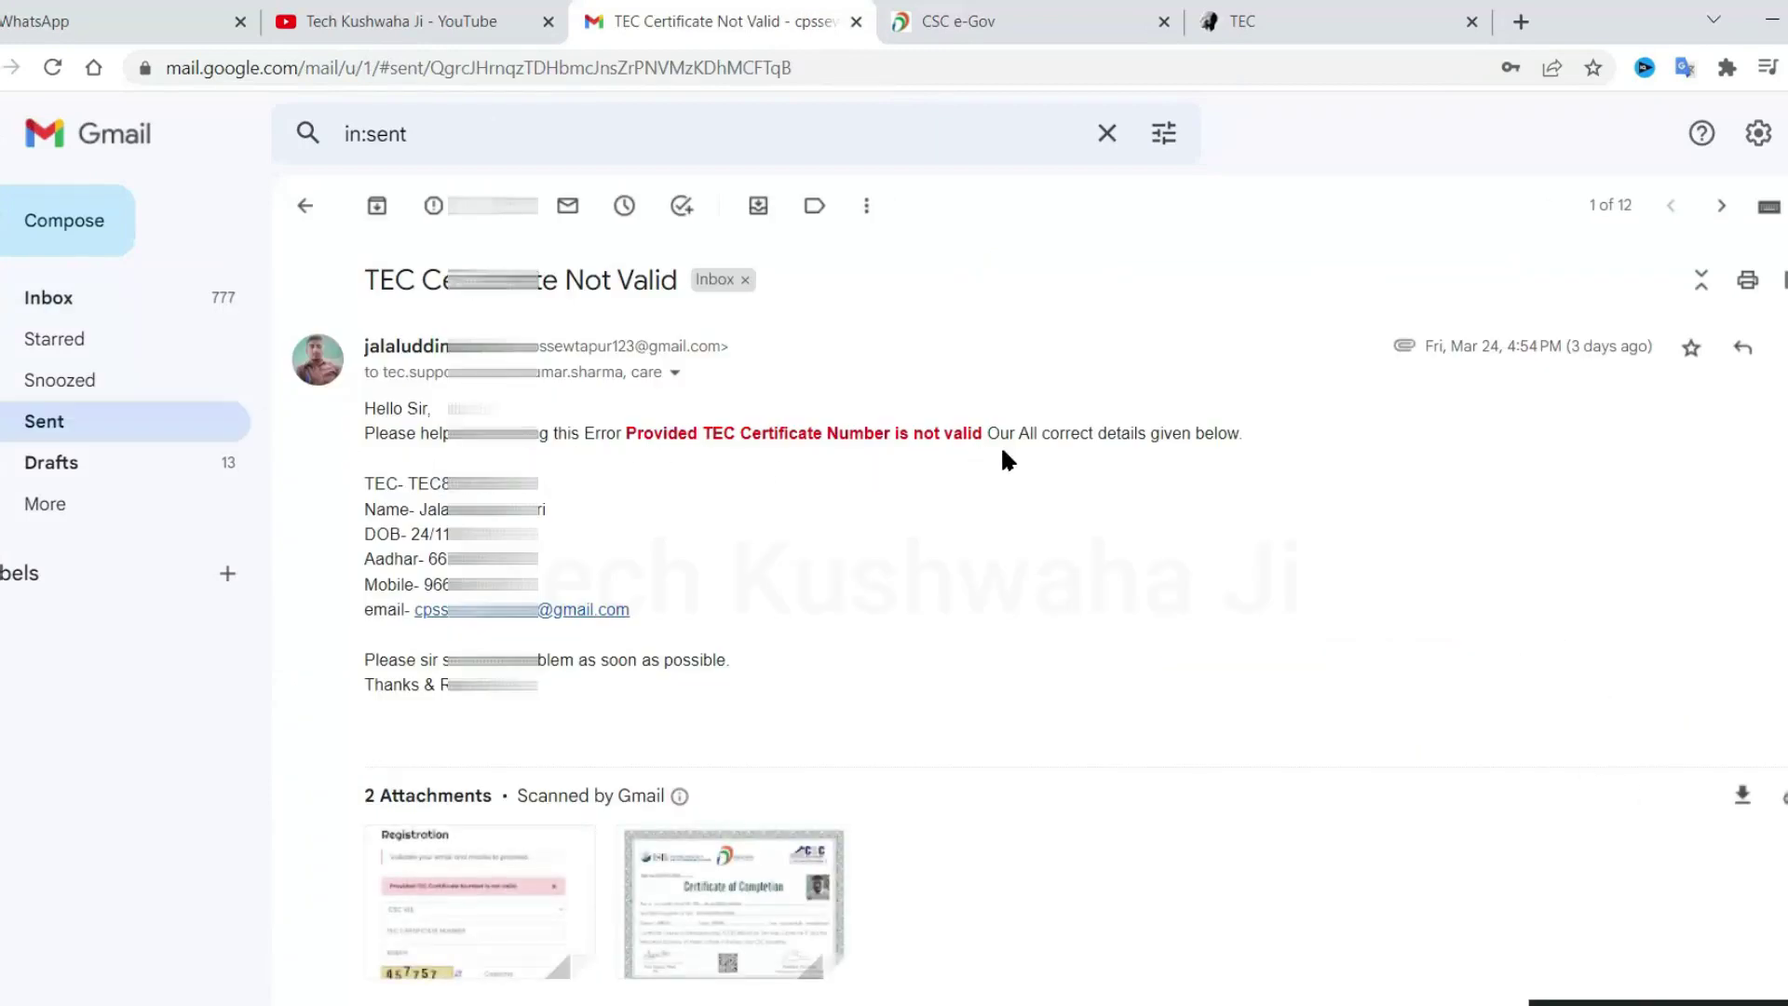
- Read through the sent 'TEC Certificate Not Valid' email, its two attachments and the 'done' reply
scroll(1000, 445, down, 1)
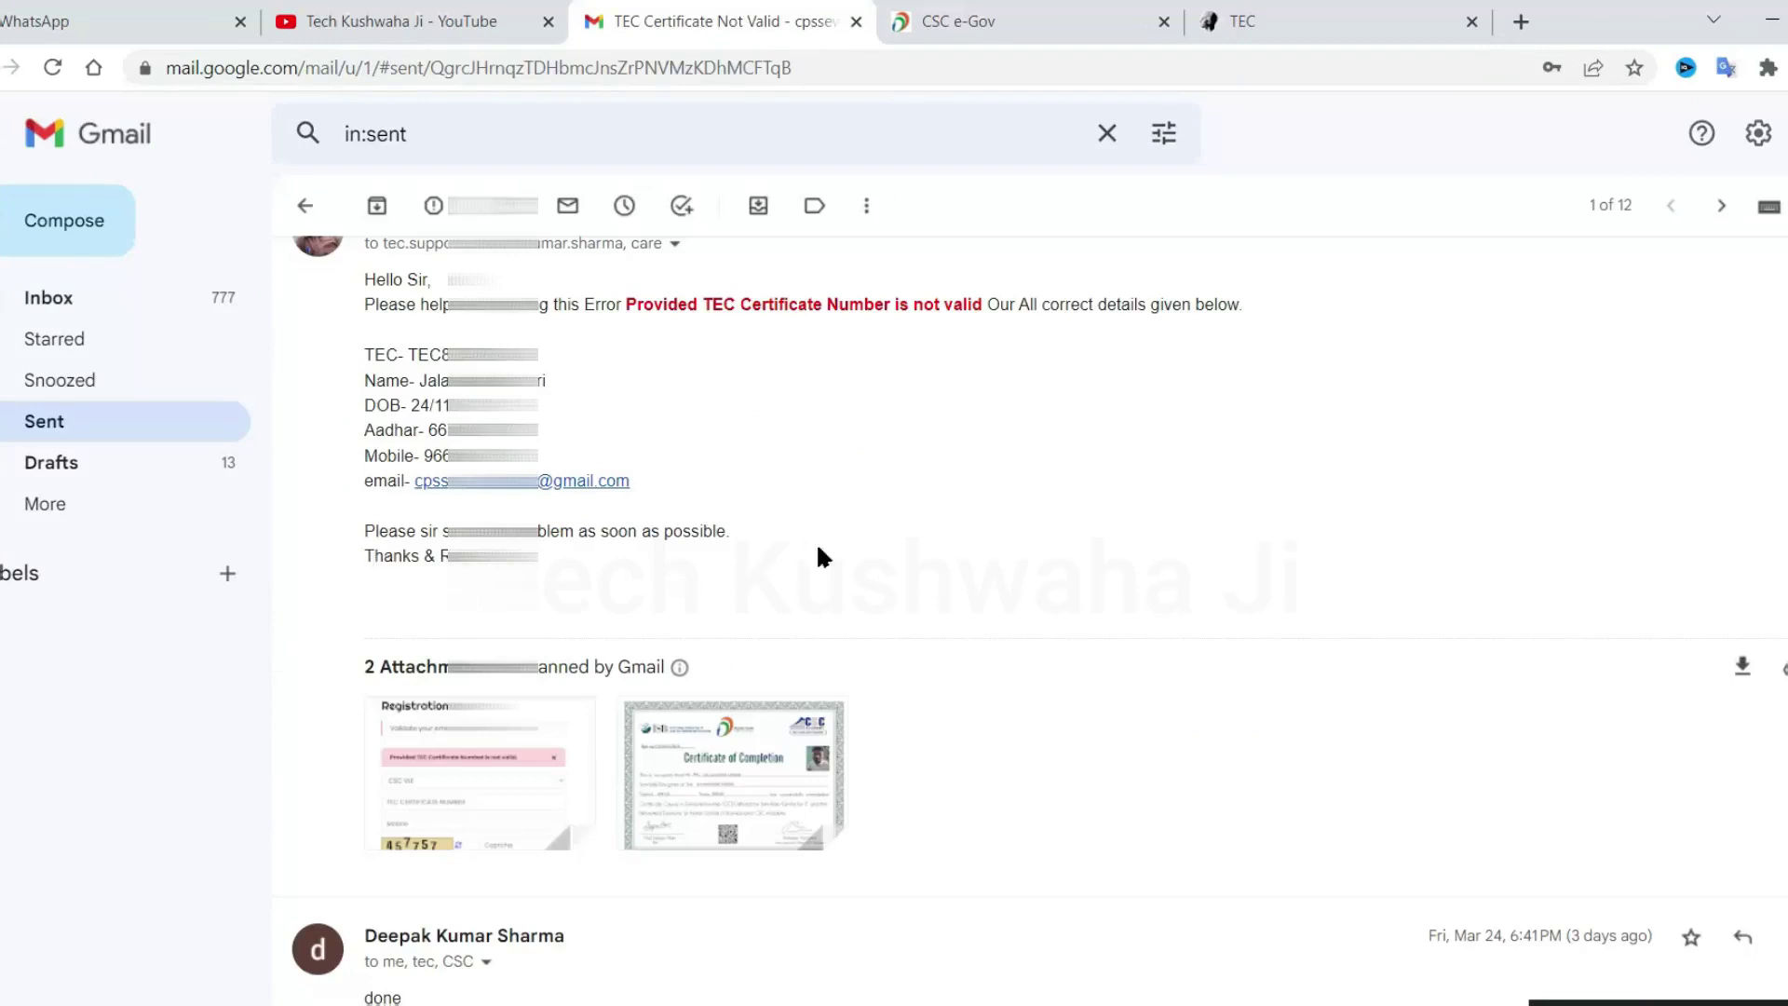
scroll(546, 764, down, 1)
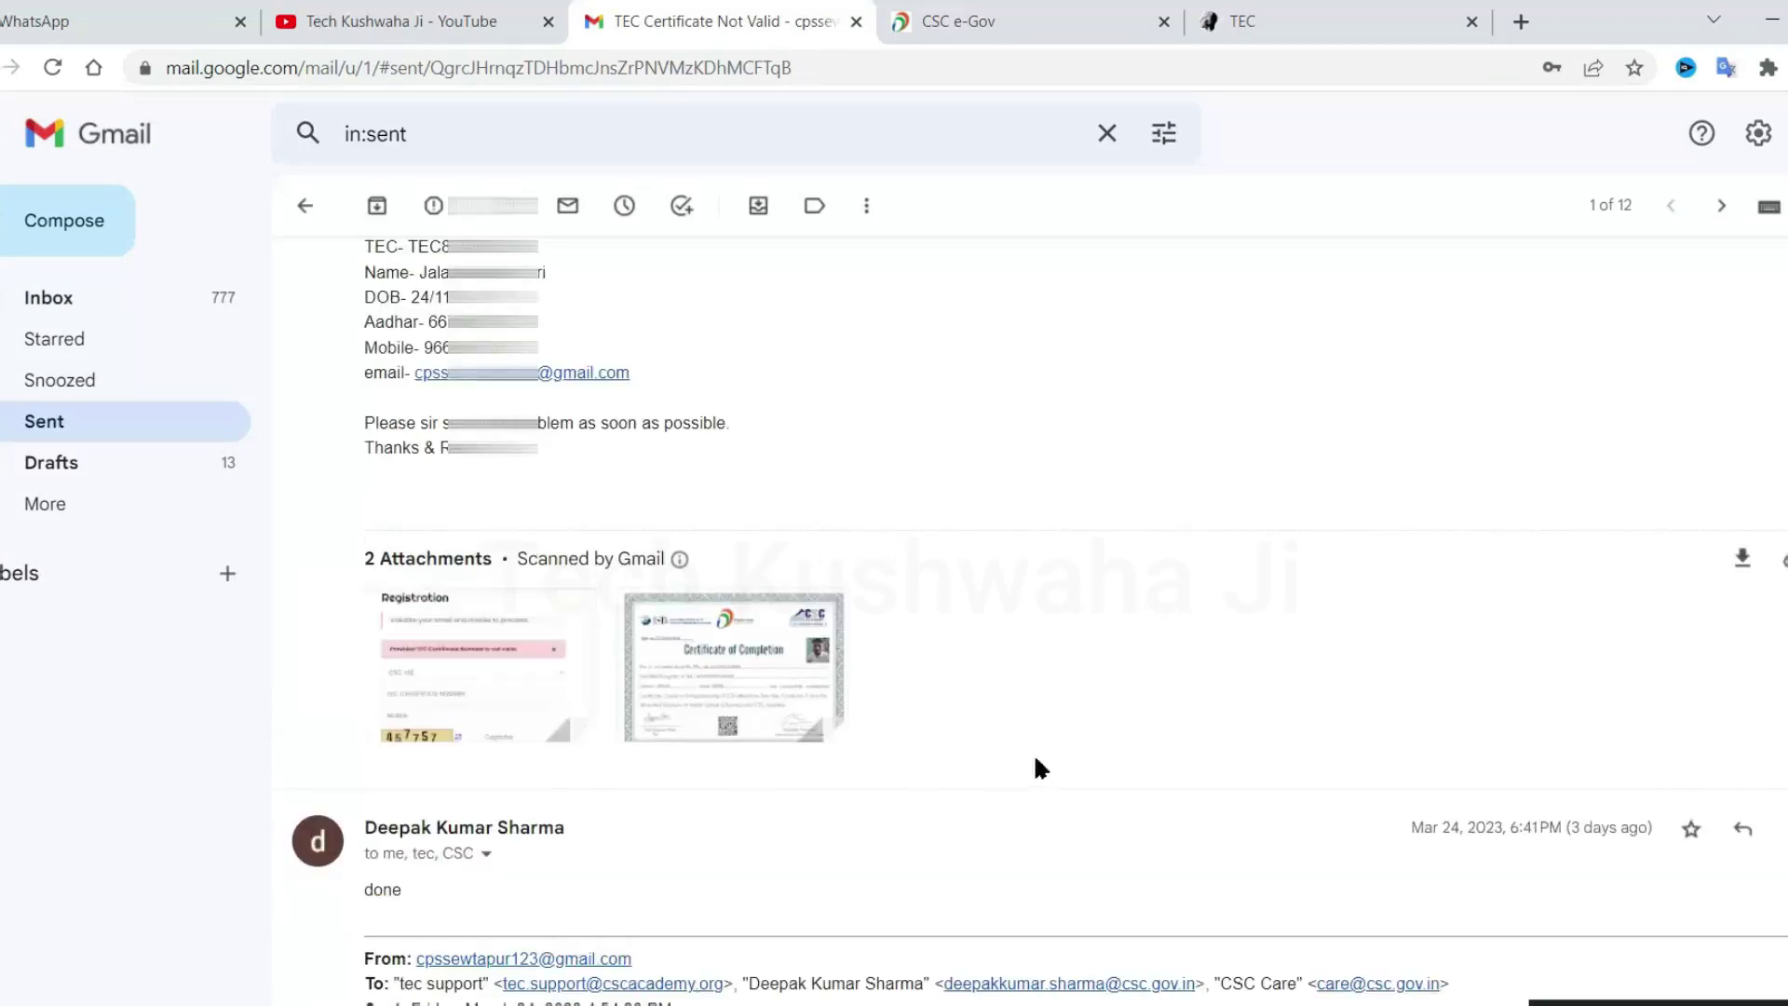
mouse_move(755, 669)
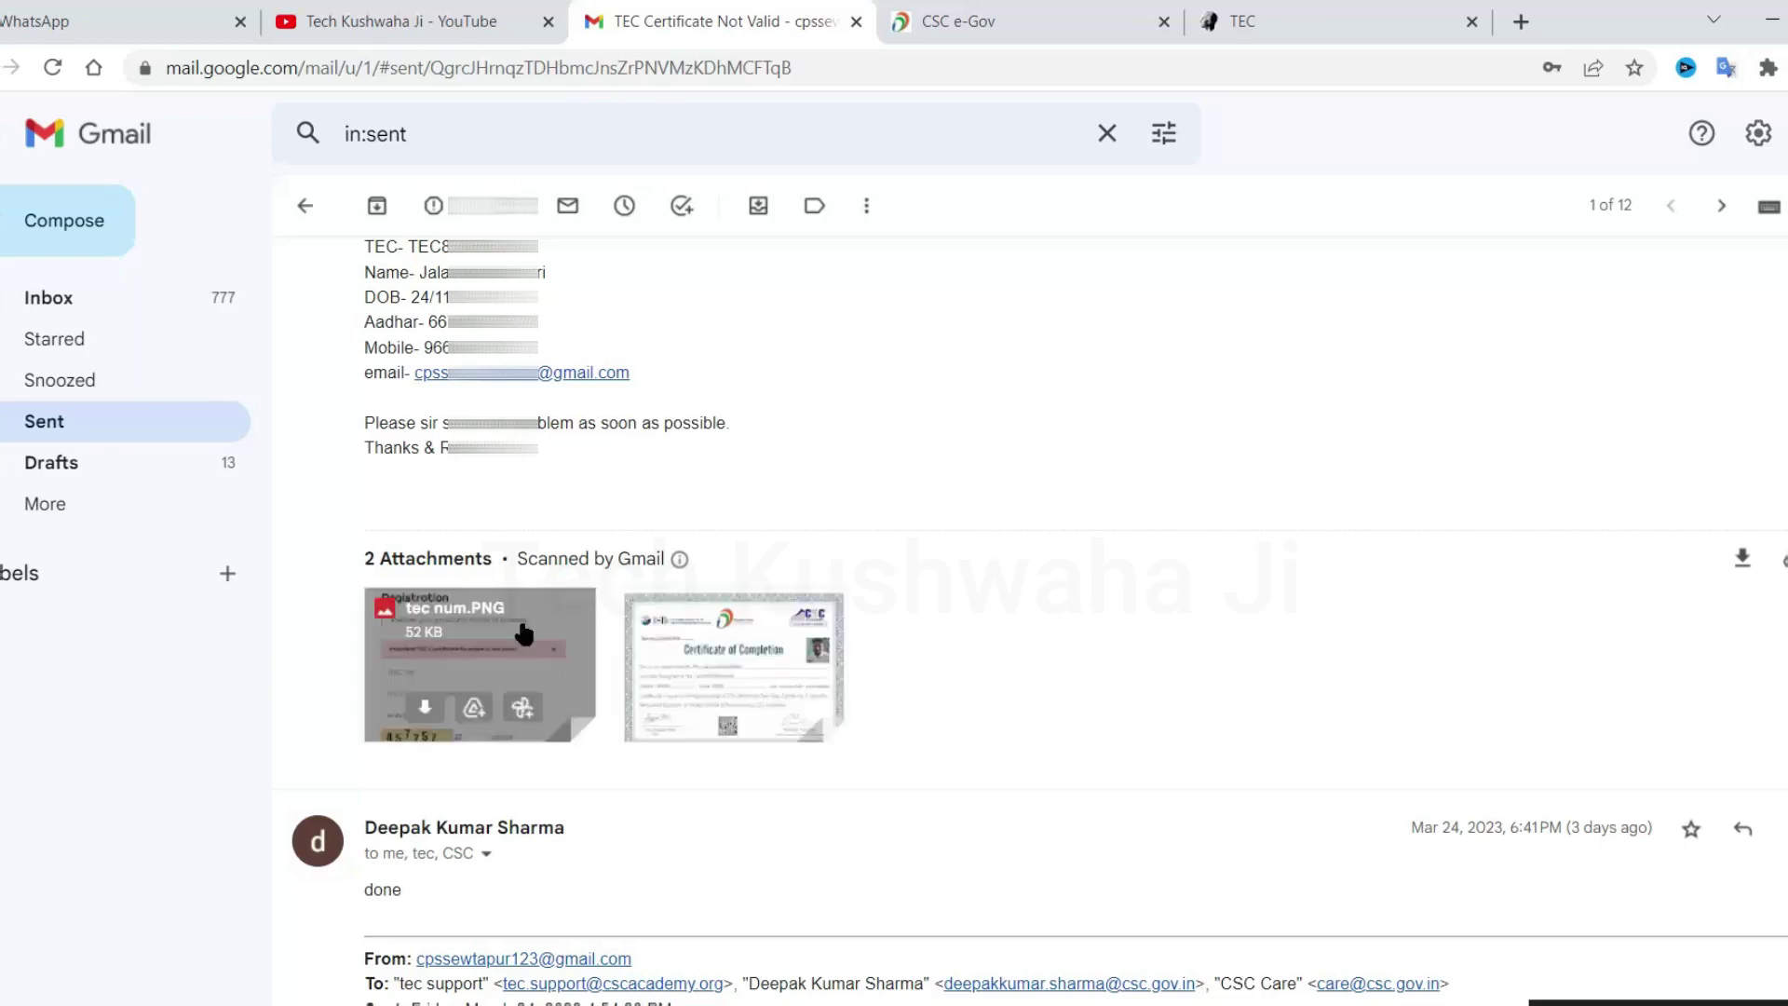
mouse_move(675, 632)
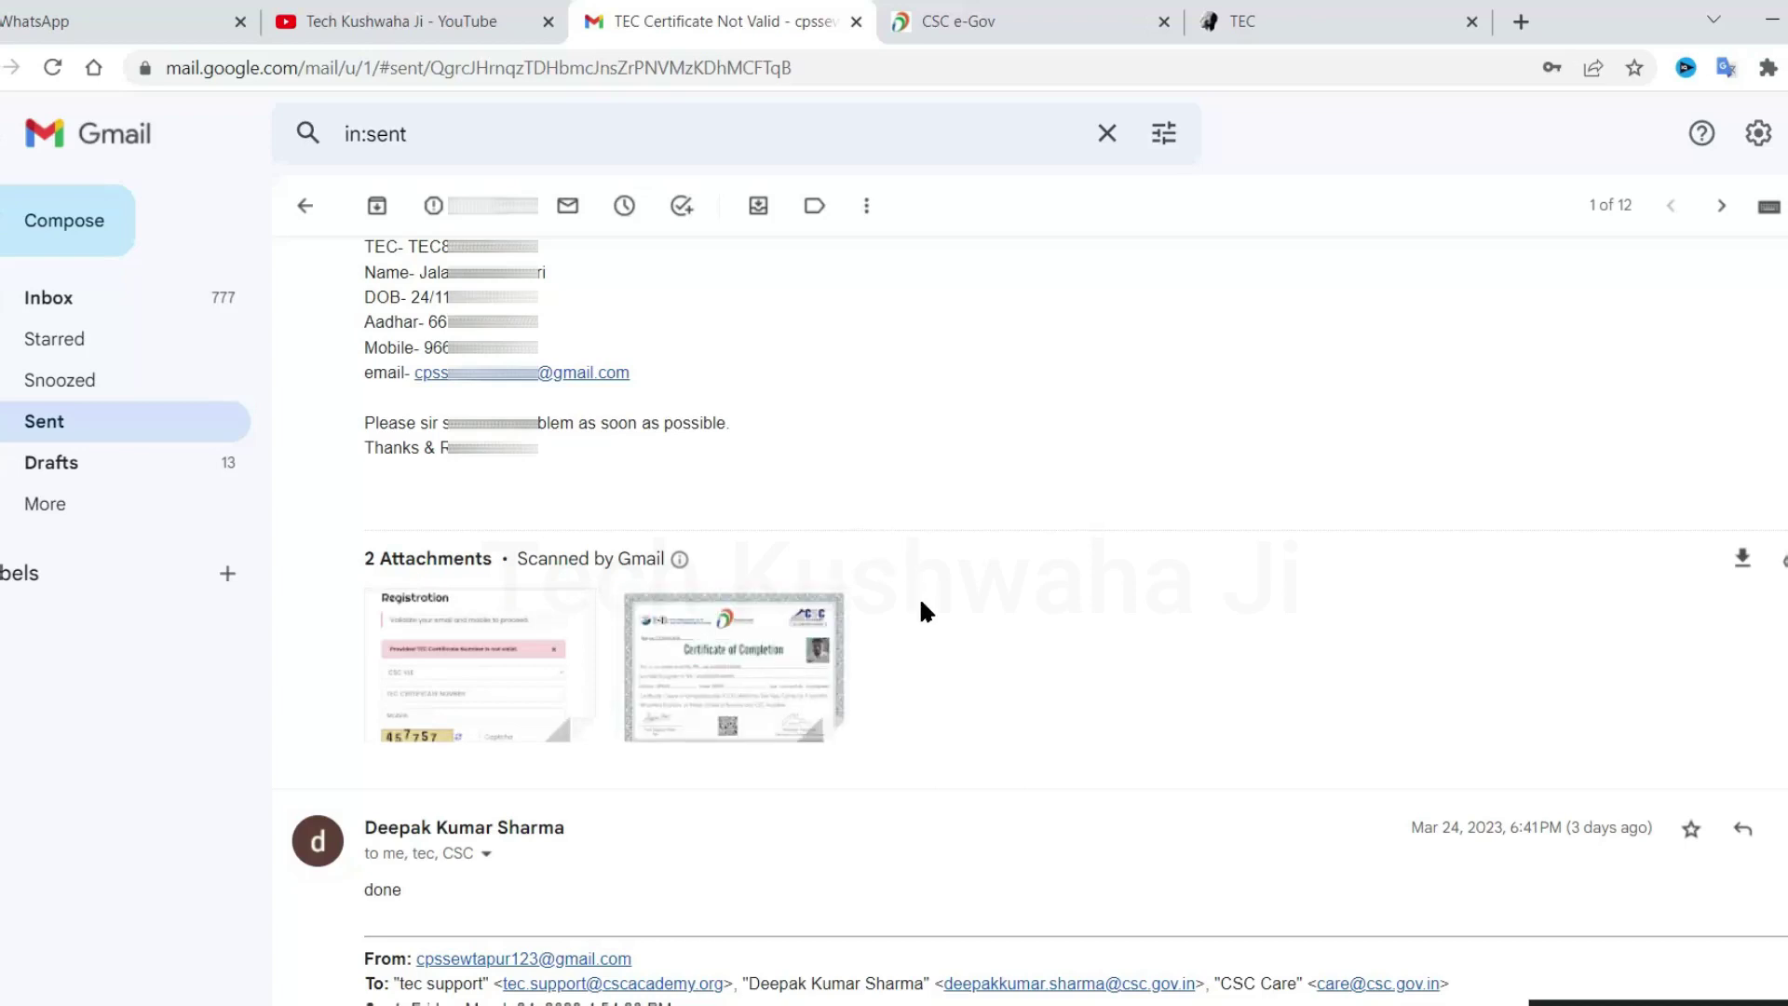
click(1021, 19)
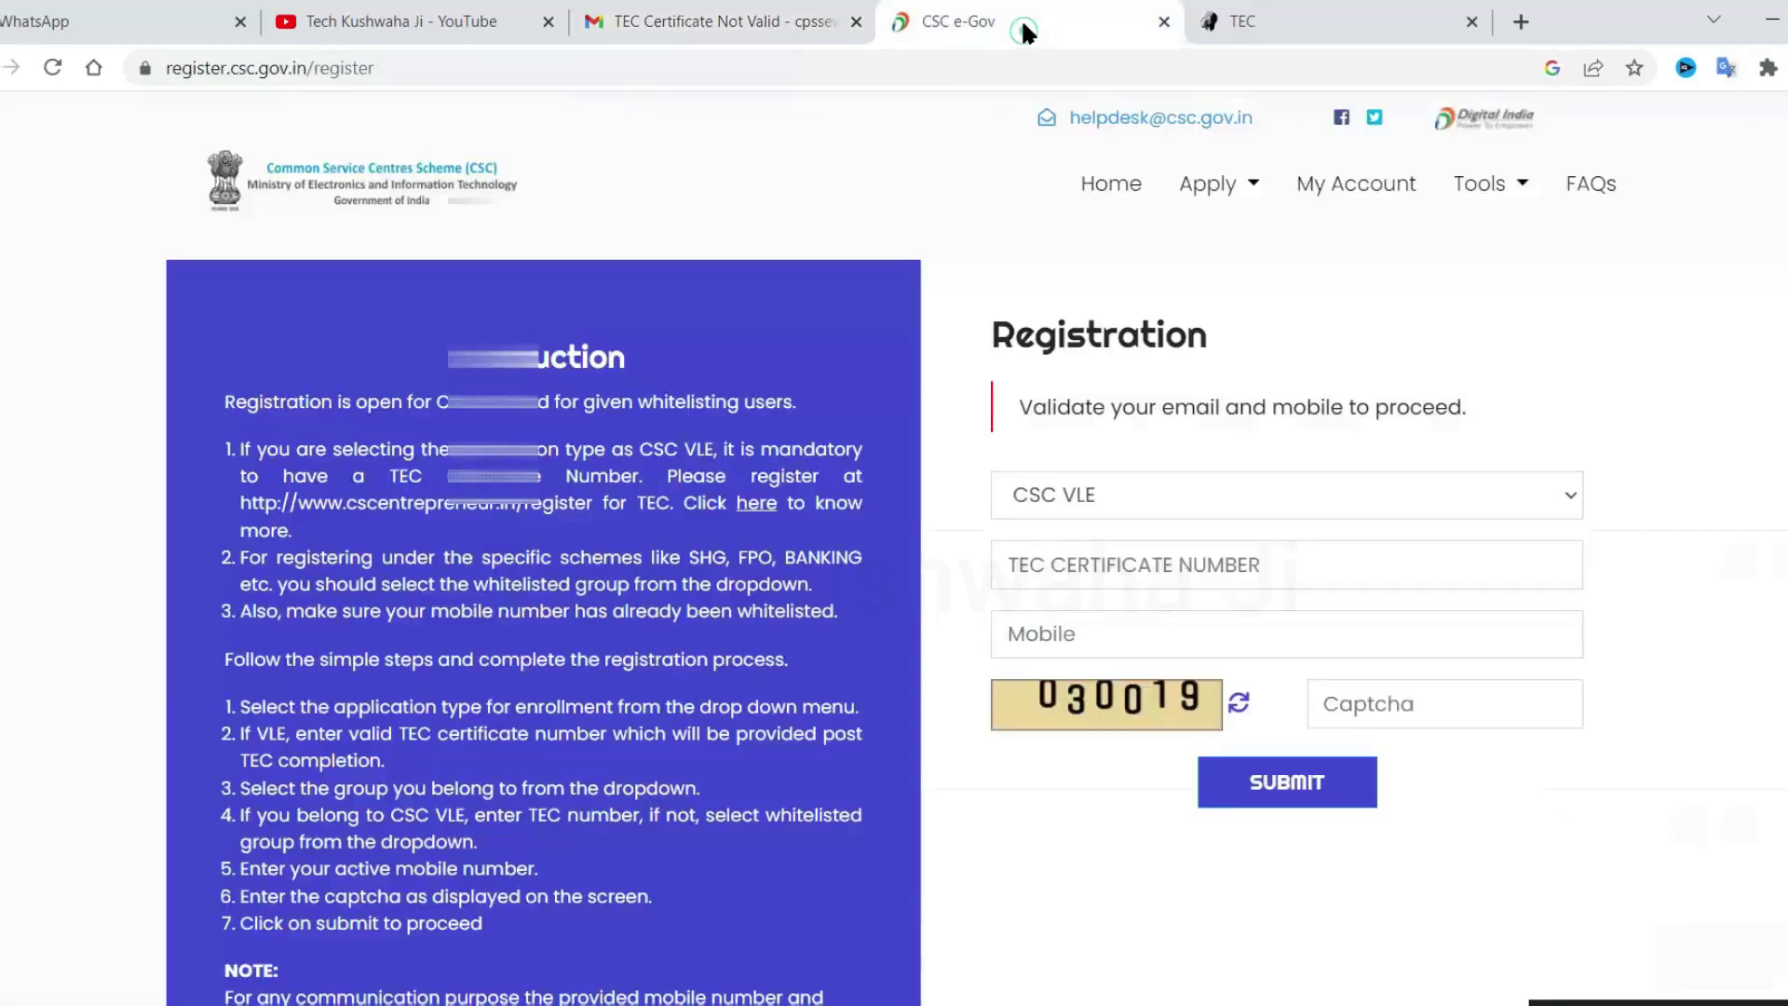
- Paste the TEC certificate number, enter the mobile number and captcha, and submit
right_click(1187, 566)
click(1254, 773)
key(Tab)
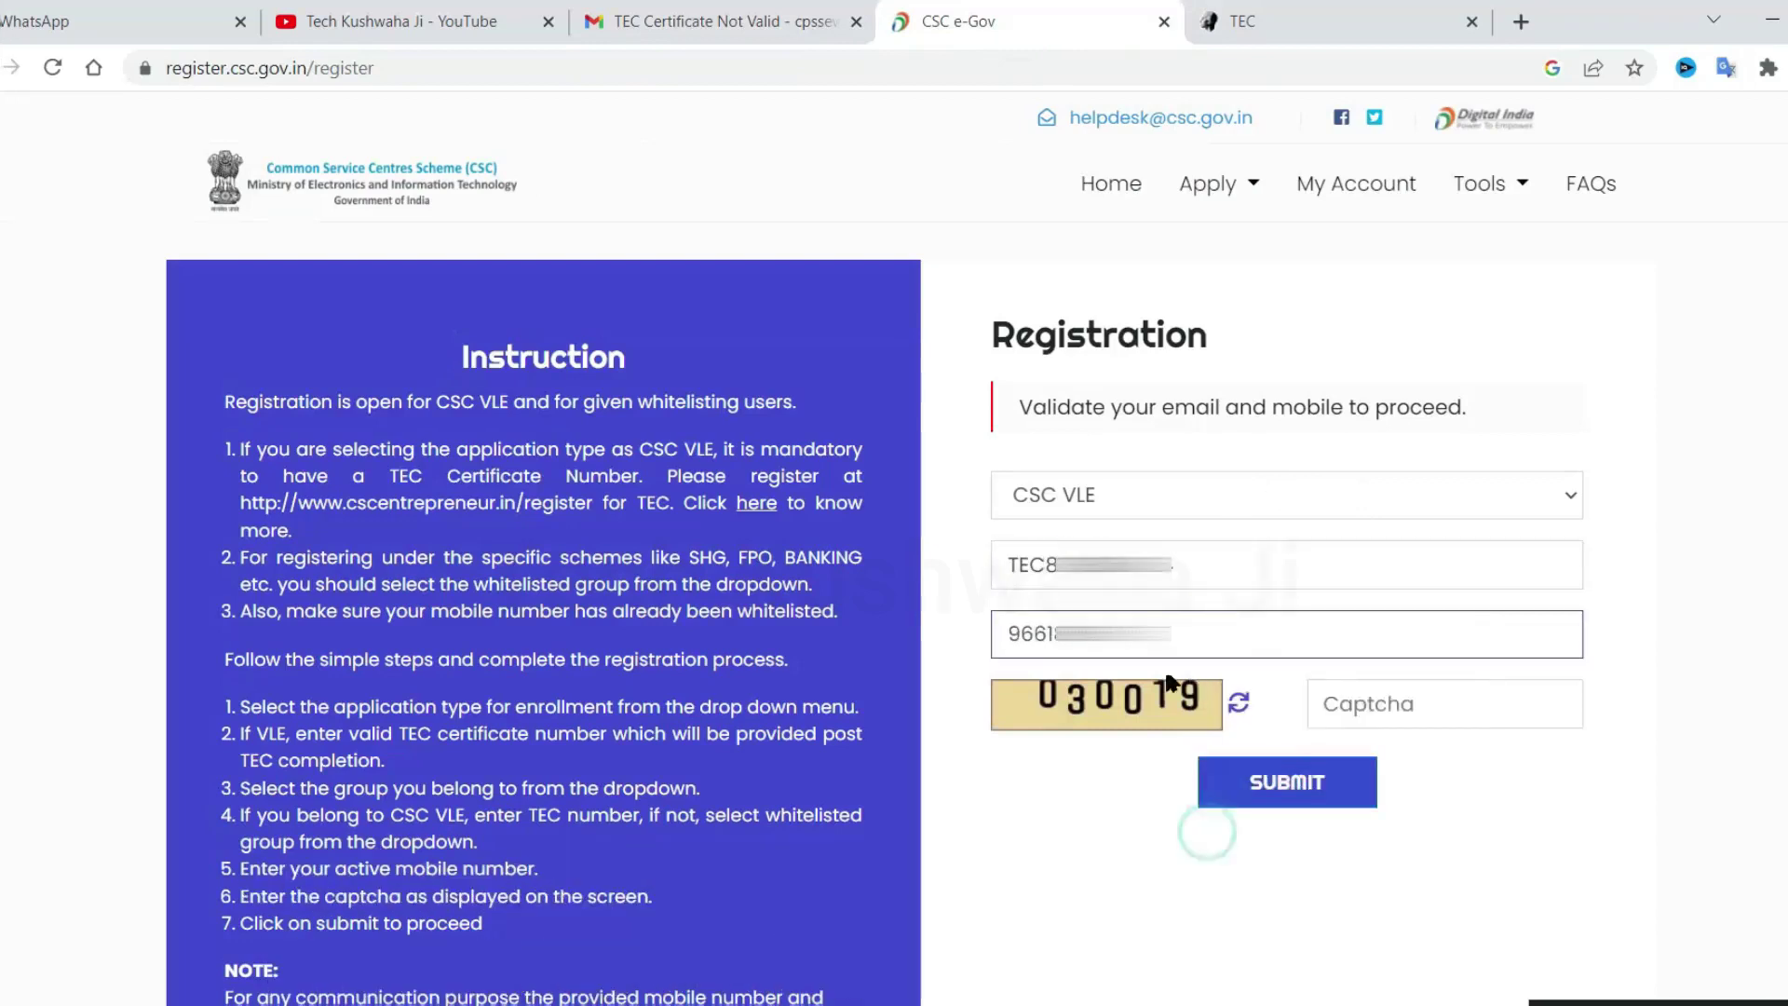
click(1401, 705)
text(030019)
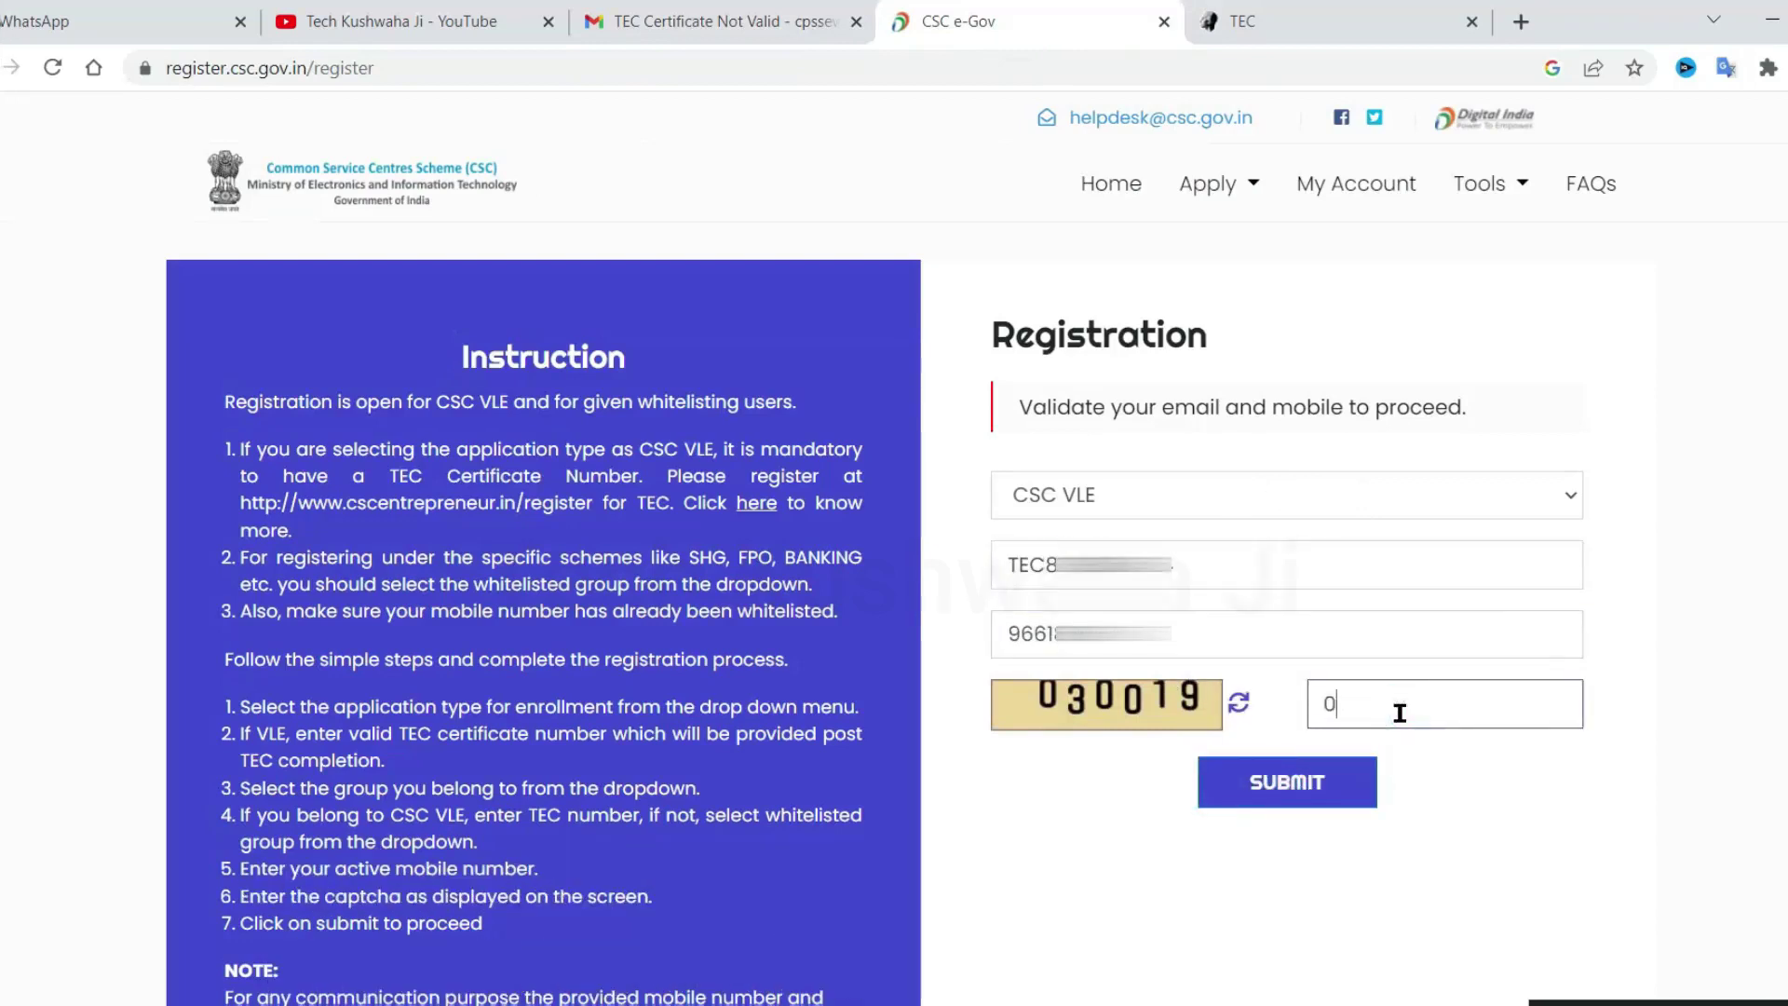
click(1284, 793)
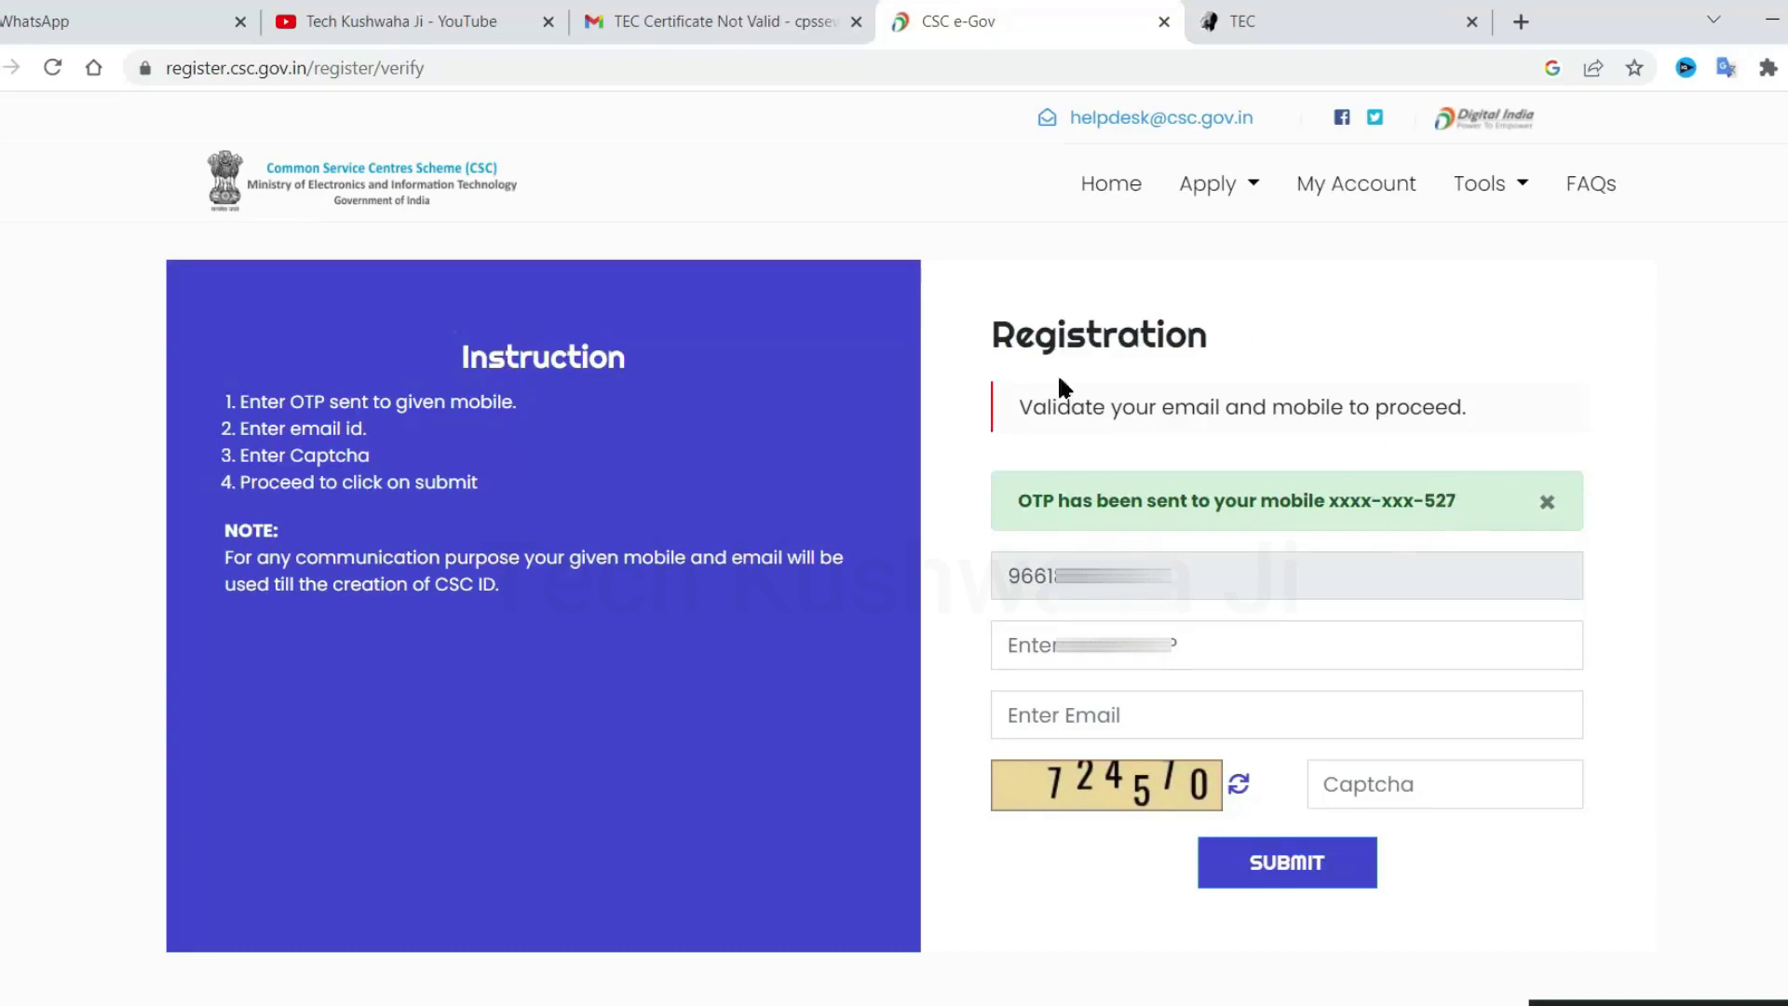
- Fill in the e-mail address and captcha, and submit to verify the mobile OTP
click(1379, 715)
key(ctrl+v)
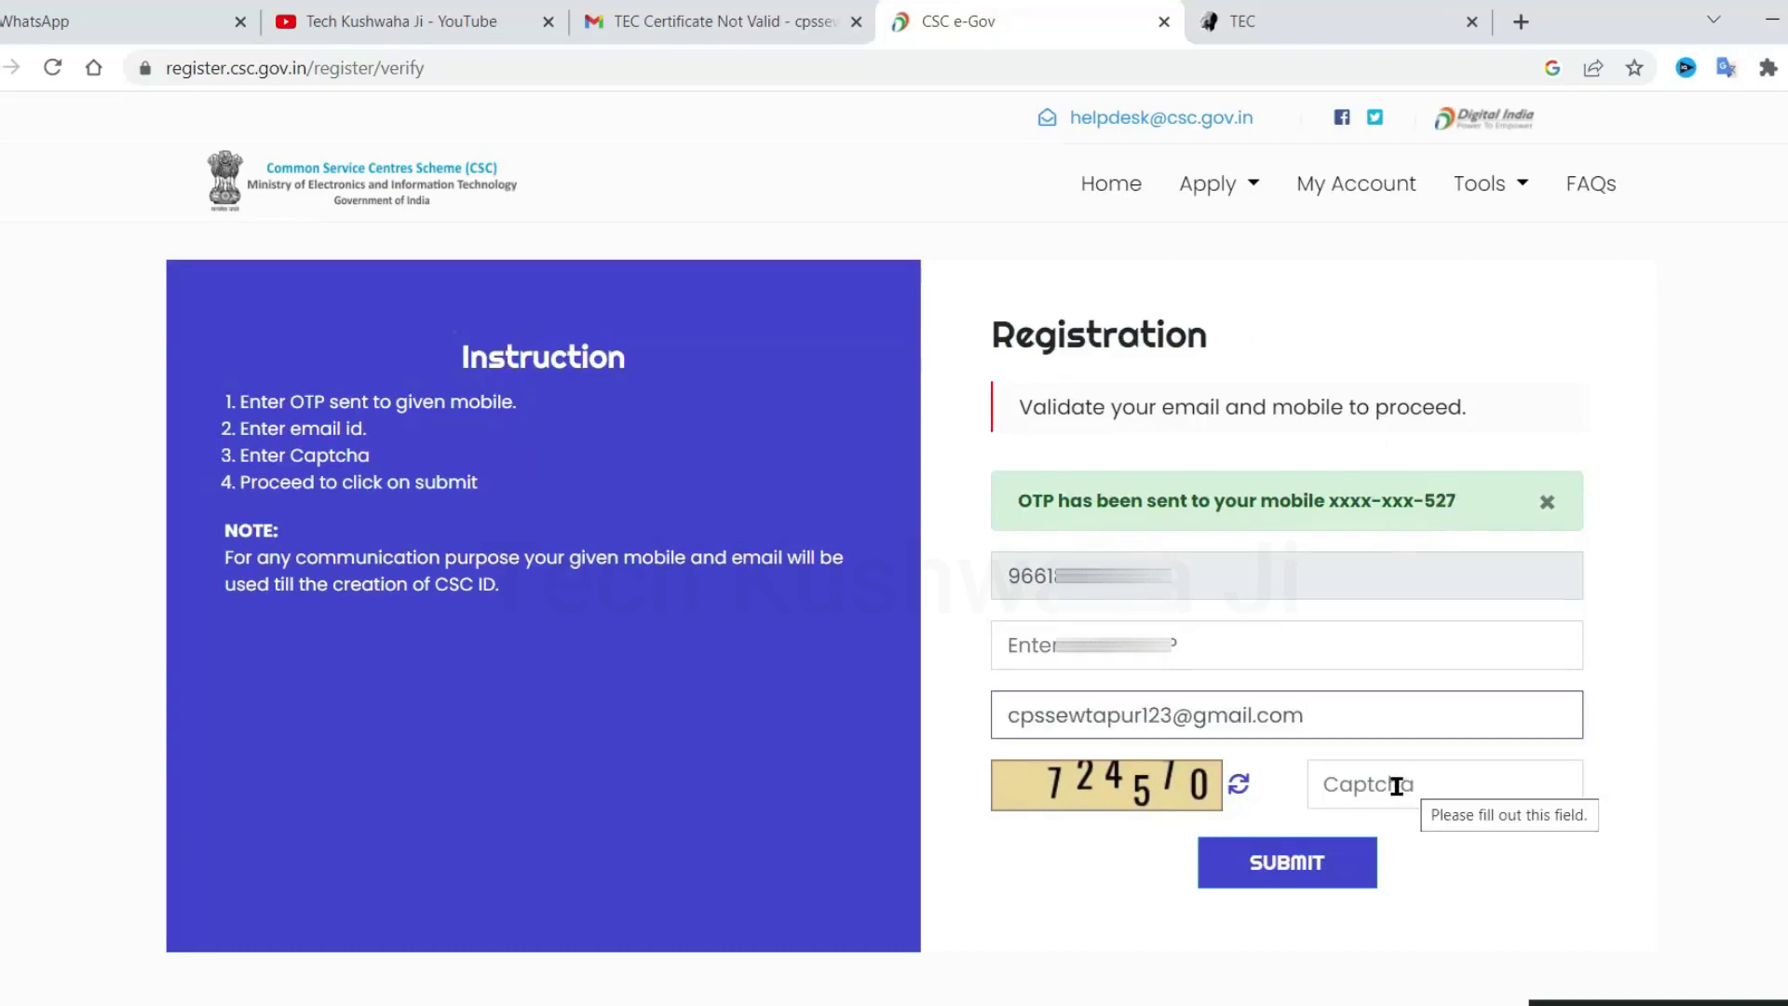
click(1397, 787)
text(72)
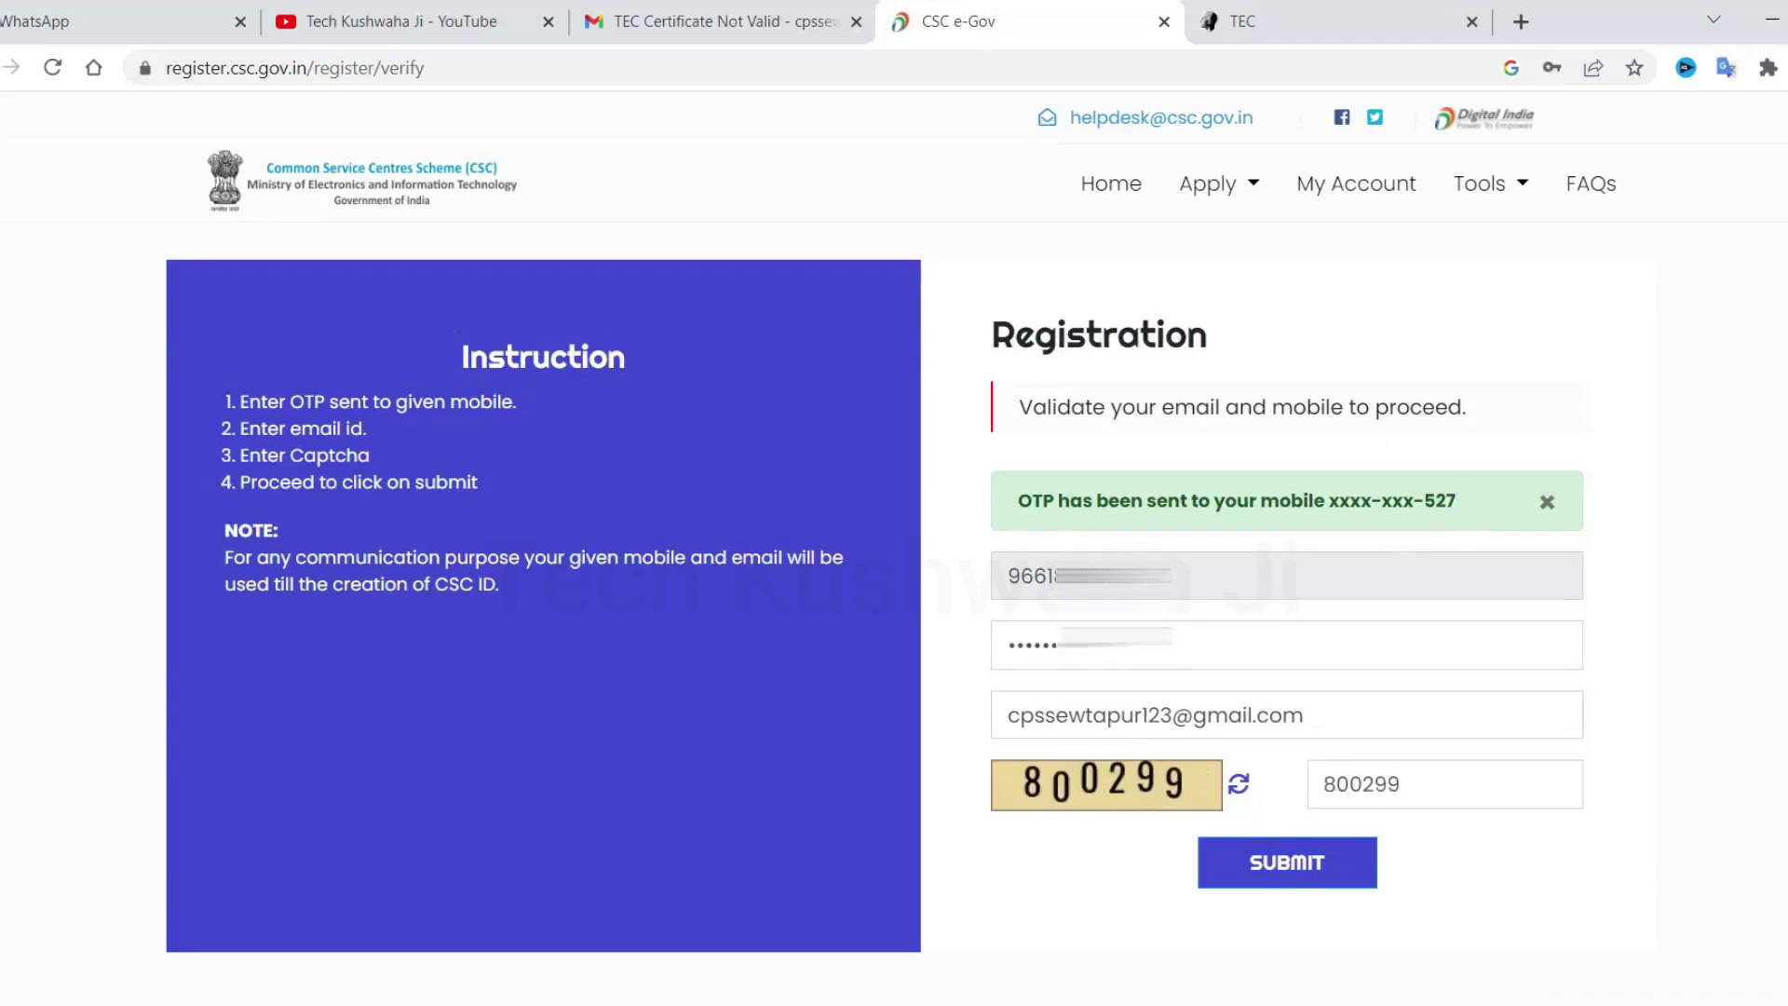
click(1304, 866)
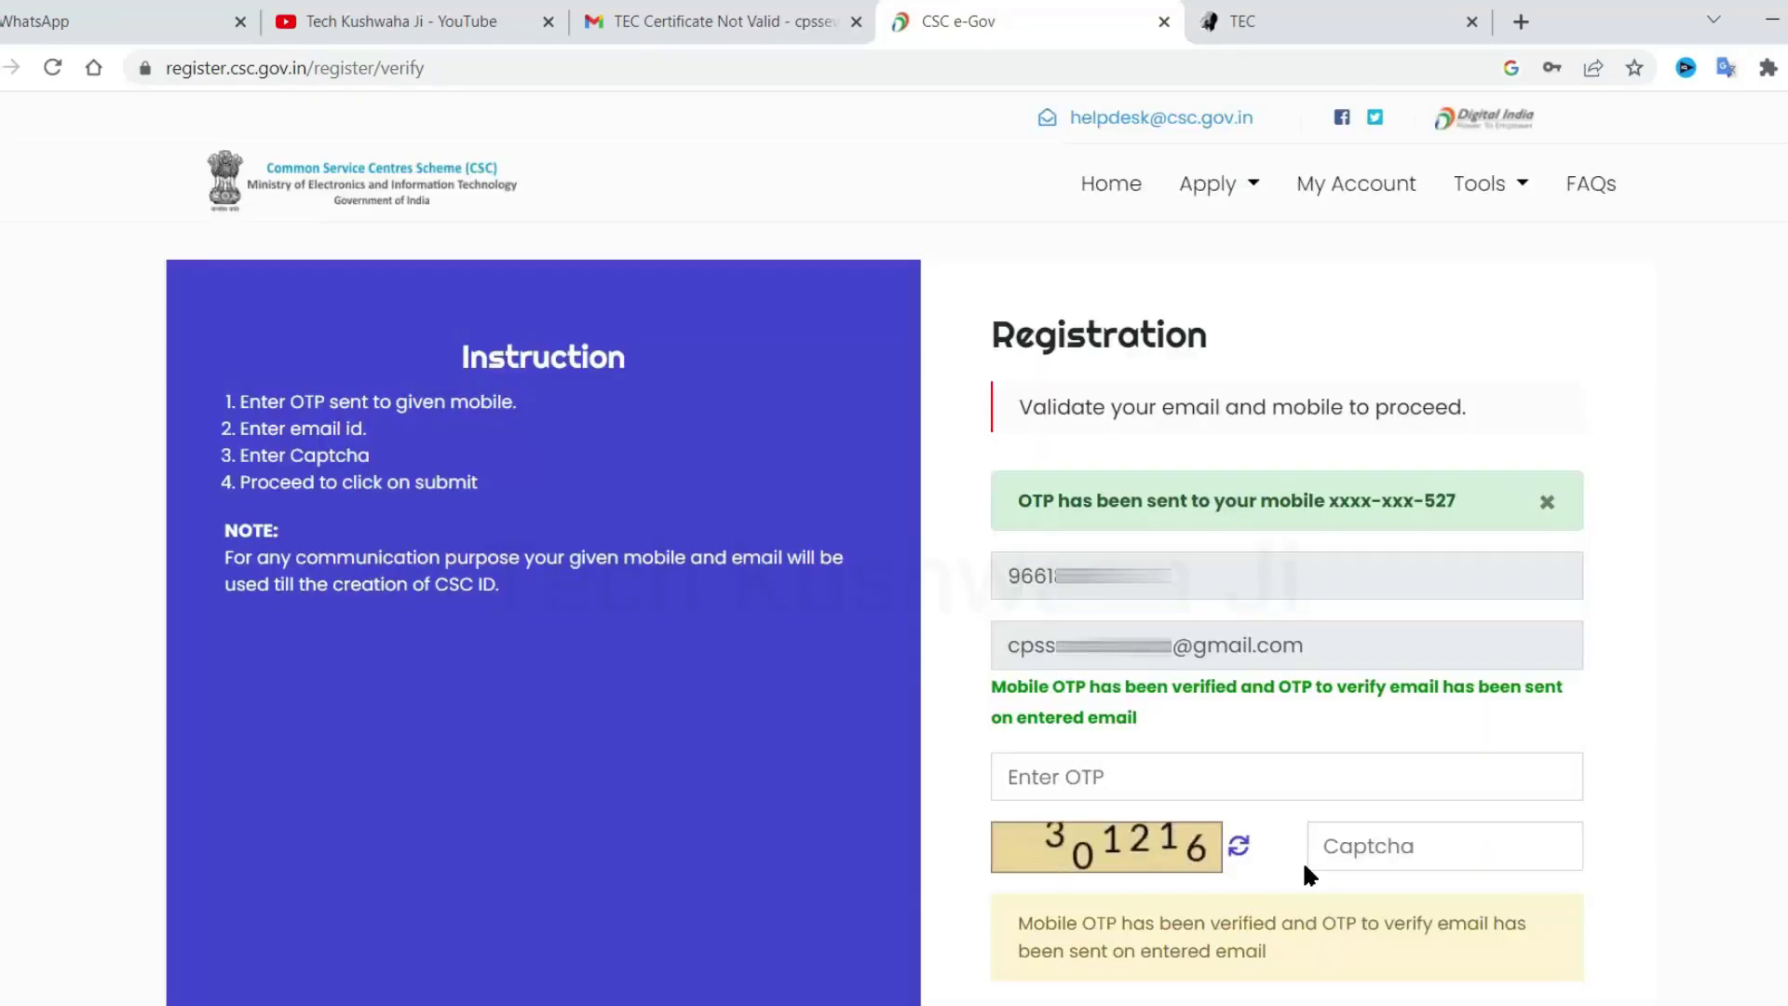
- Look up the verification OTP in the CSCDIT email in Gmail and return to the new captcha
scroll(1511, 691, down, 1)
scroll(1511, 691, down, 2)
click(717, 21)
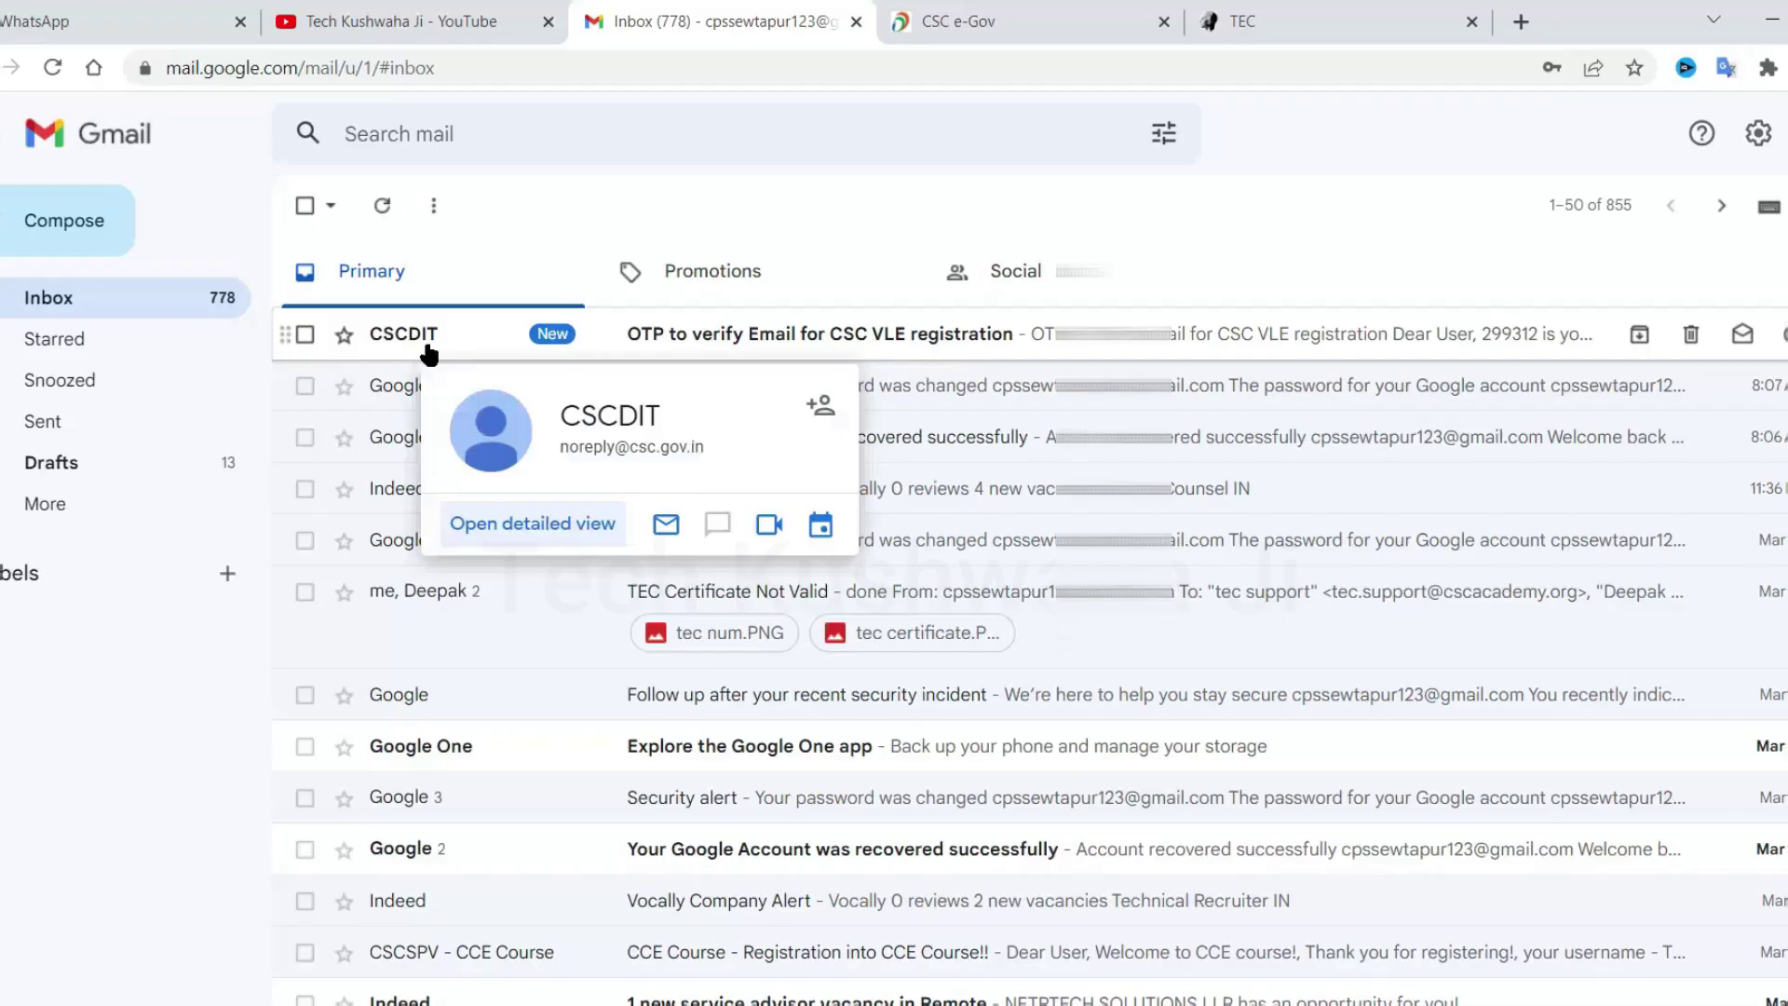
click(450, 332)
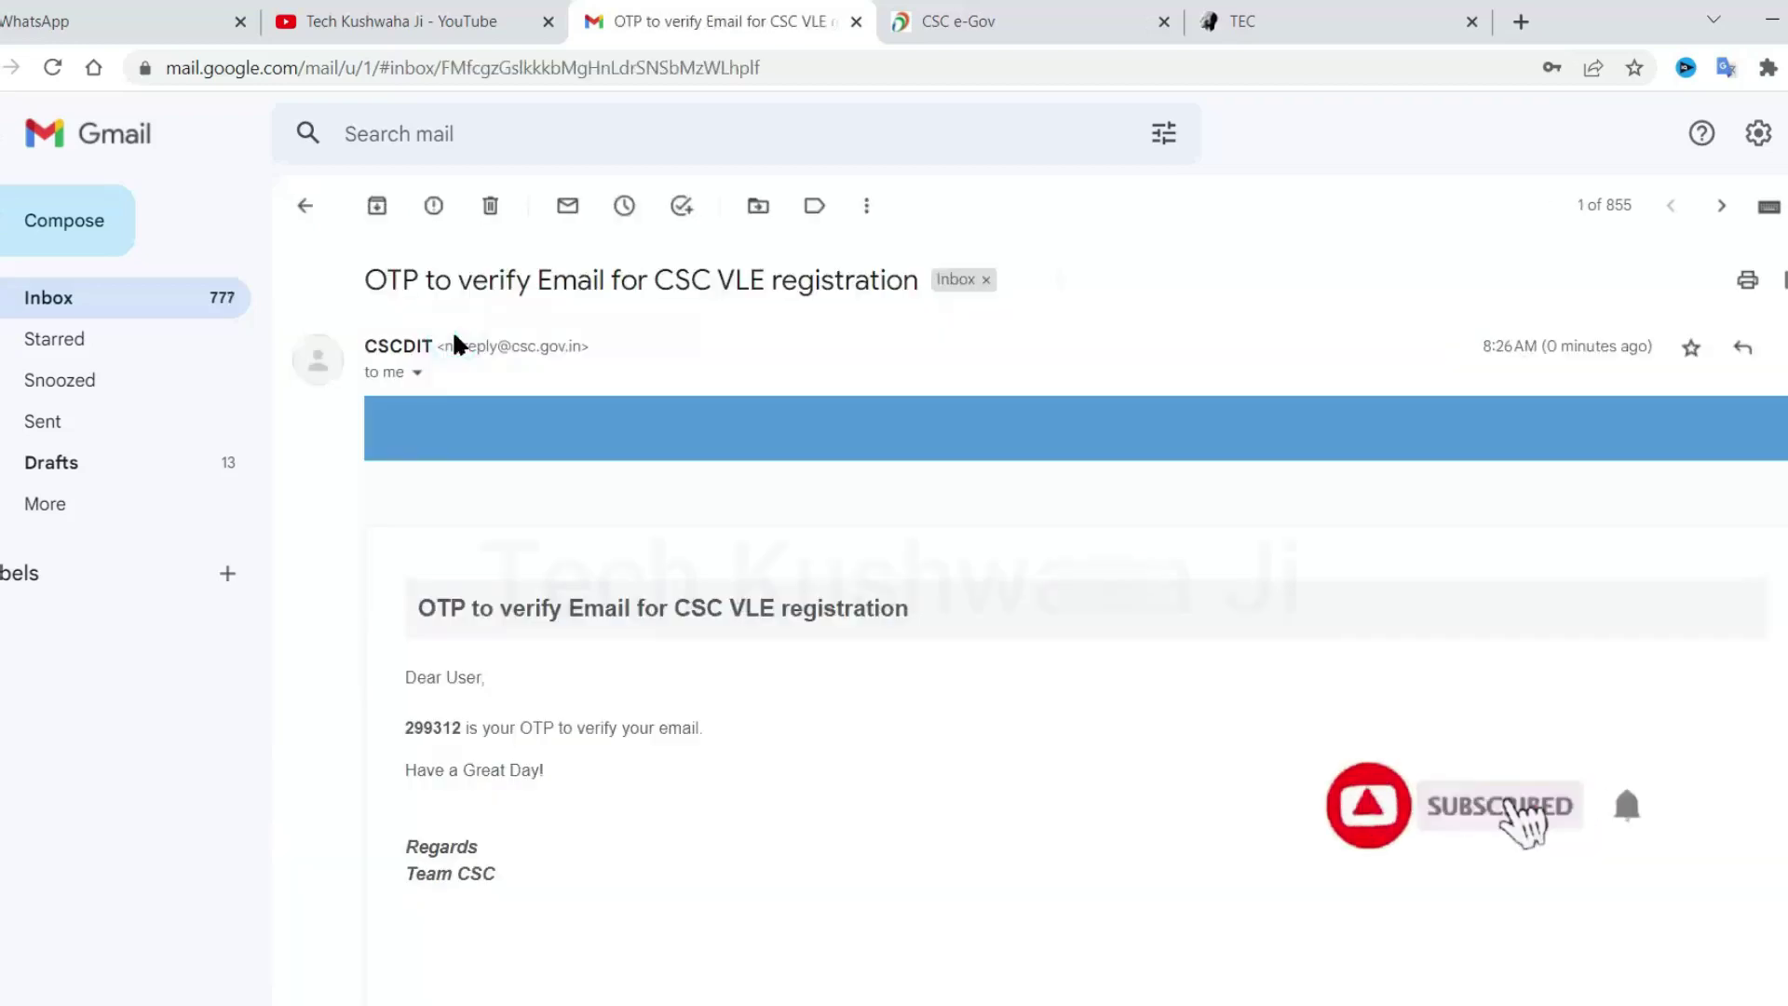
scroll(686, 346, down, 3)
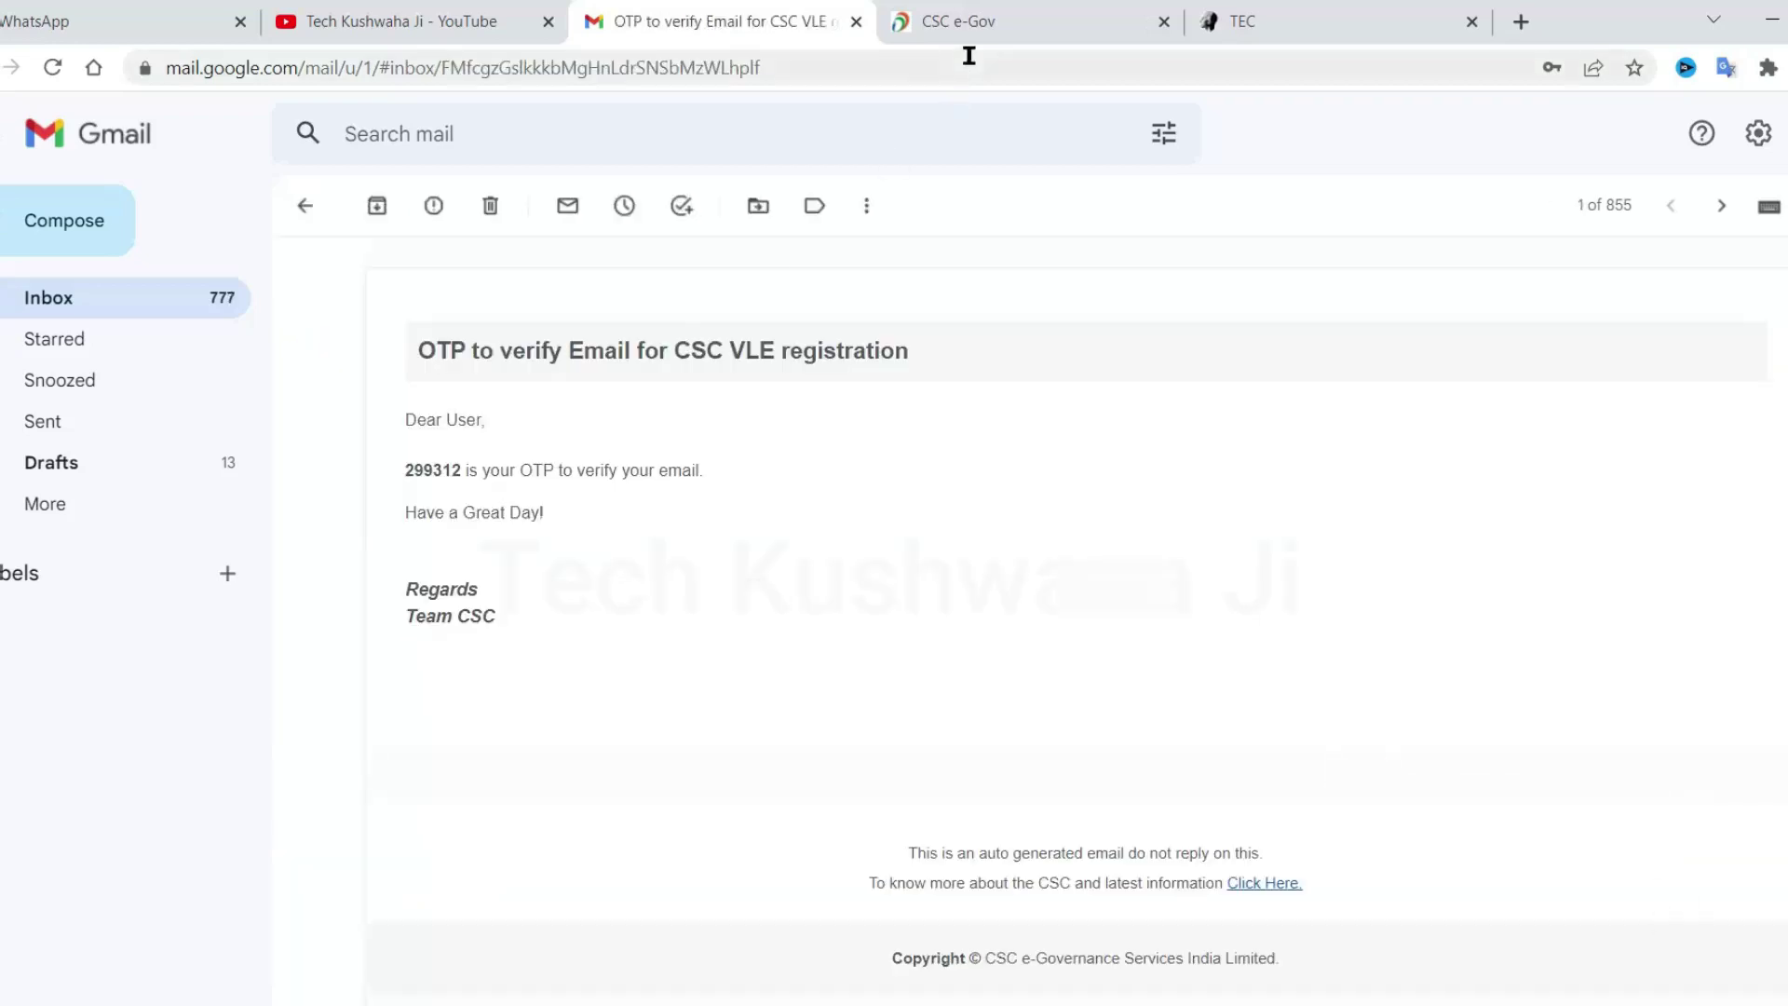
click(964, 22)
click(1418, 712)
- Enter the emailed OTP with the captcha and submit the email verification
click(1286, 902)
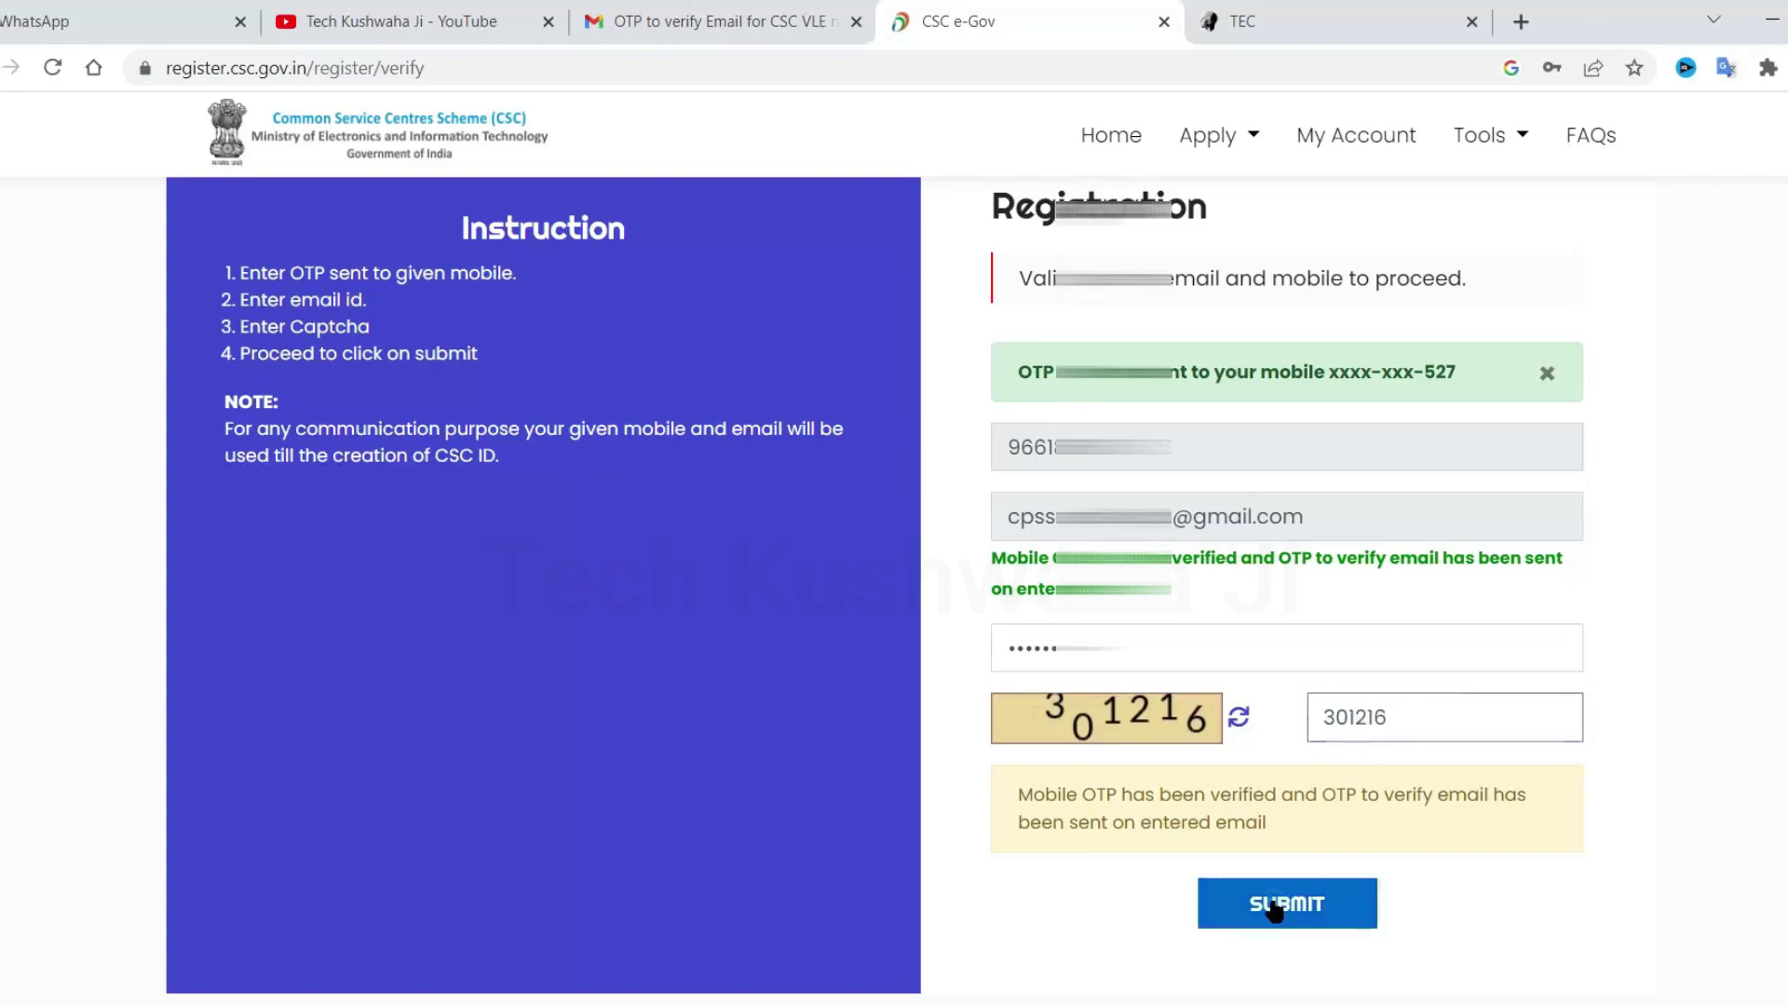
scroll(1736, 556, down, 5)
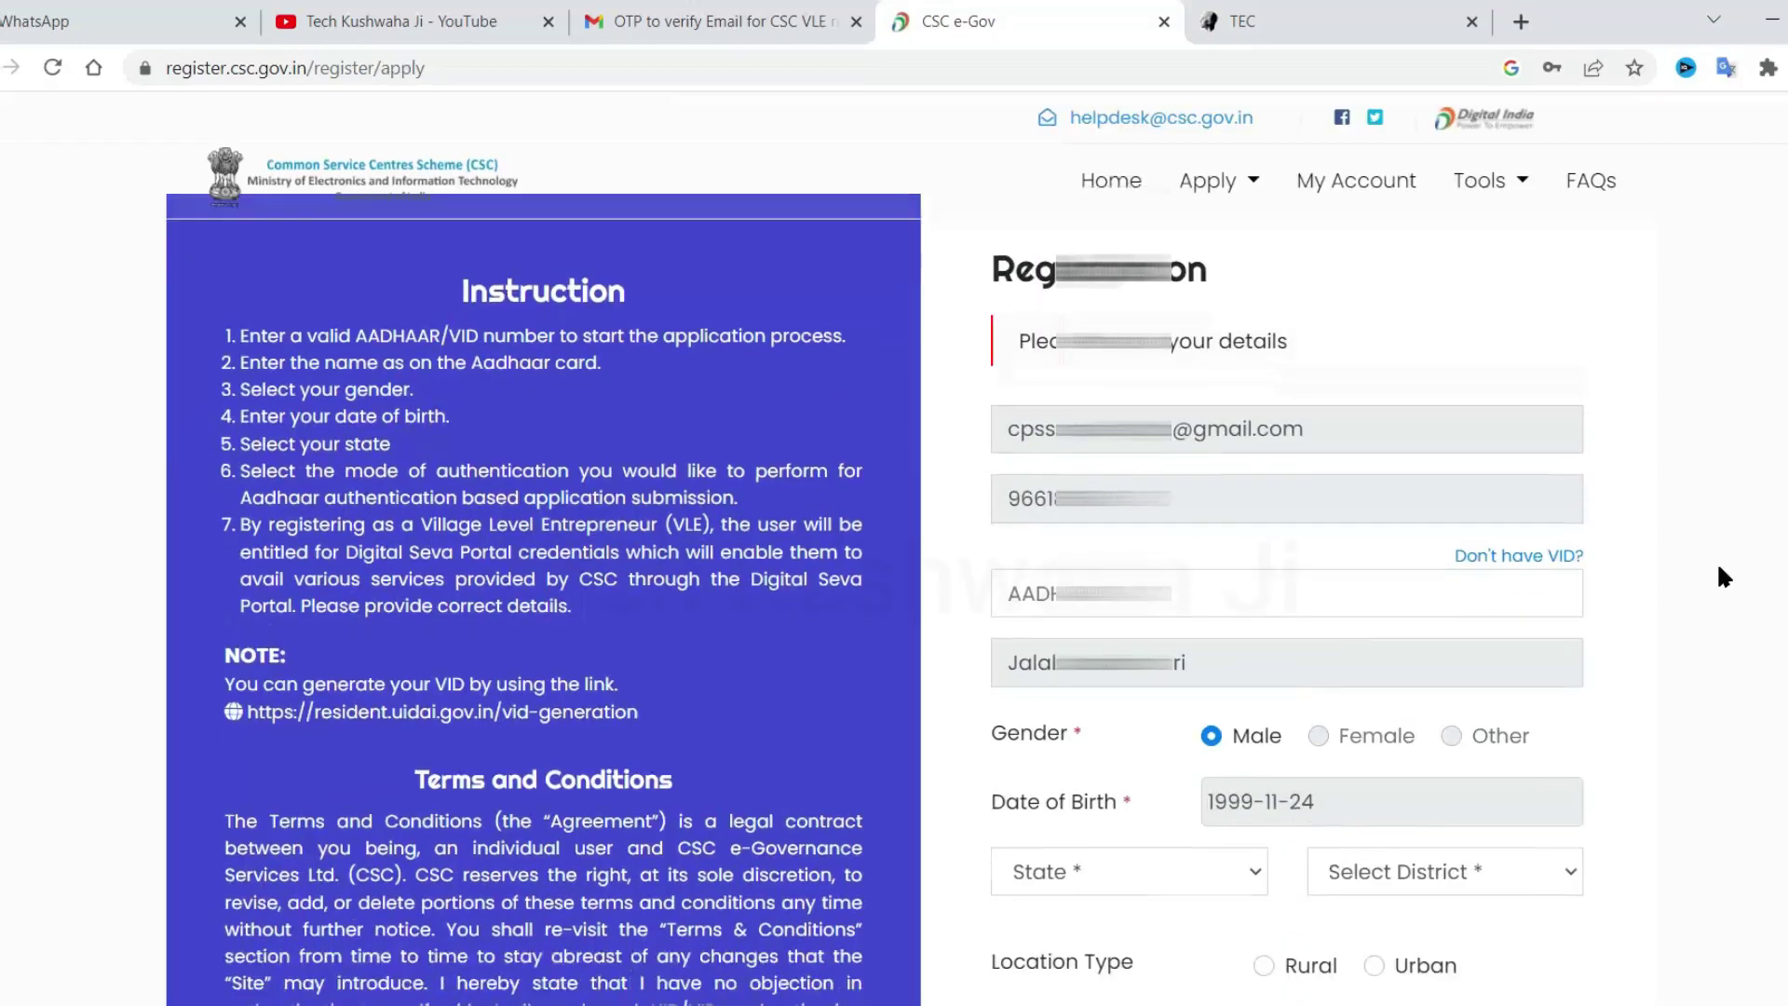
scroll(1692, 583, up, 4)
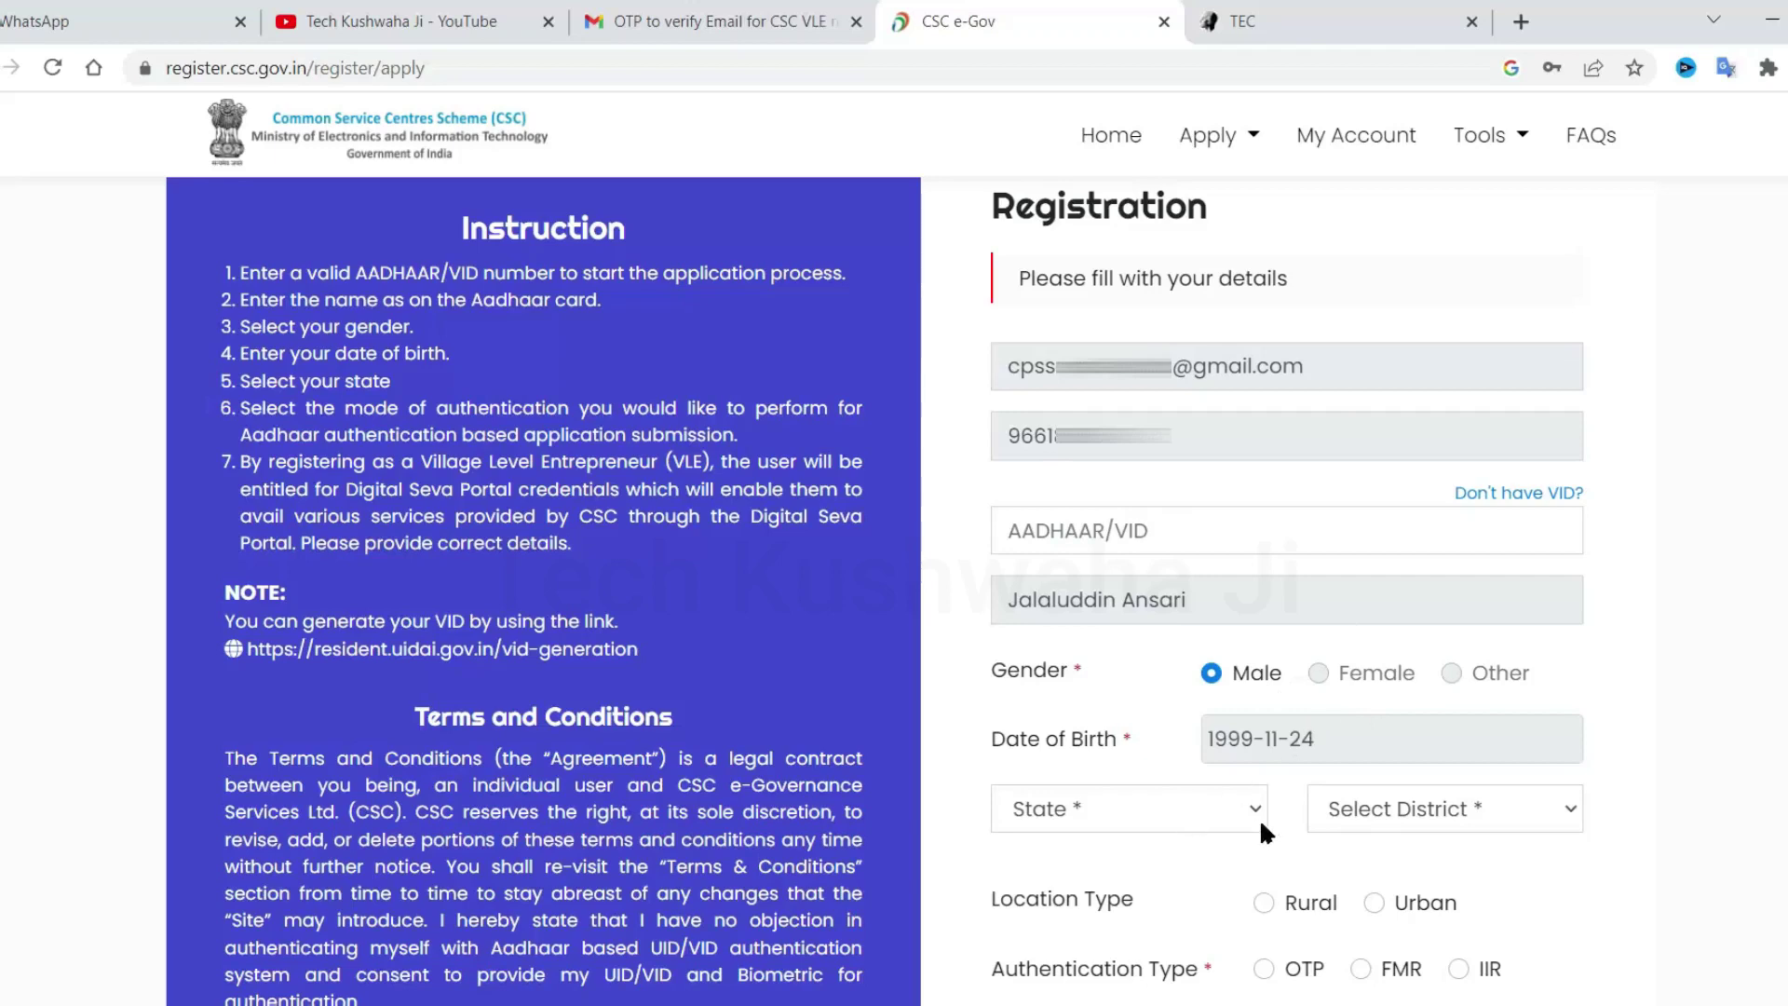
- Choose state Bihar, district Siwan, Rural, OTP authentication, accept consent, and submit the applicant details
click(1147, 808)
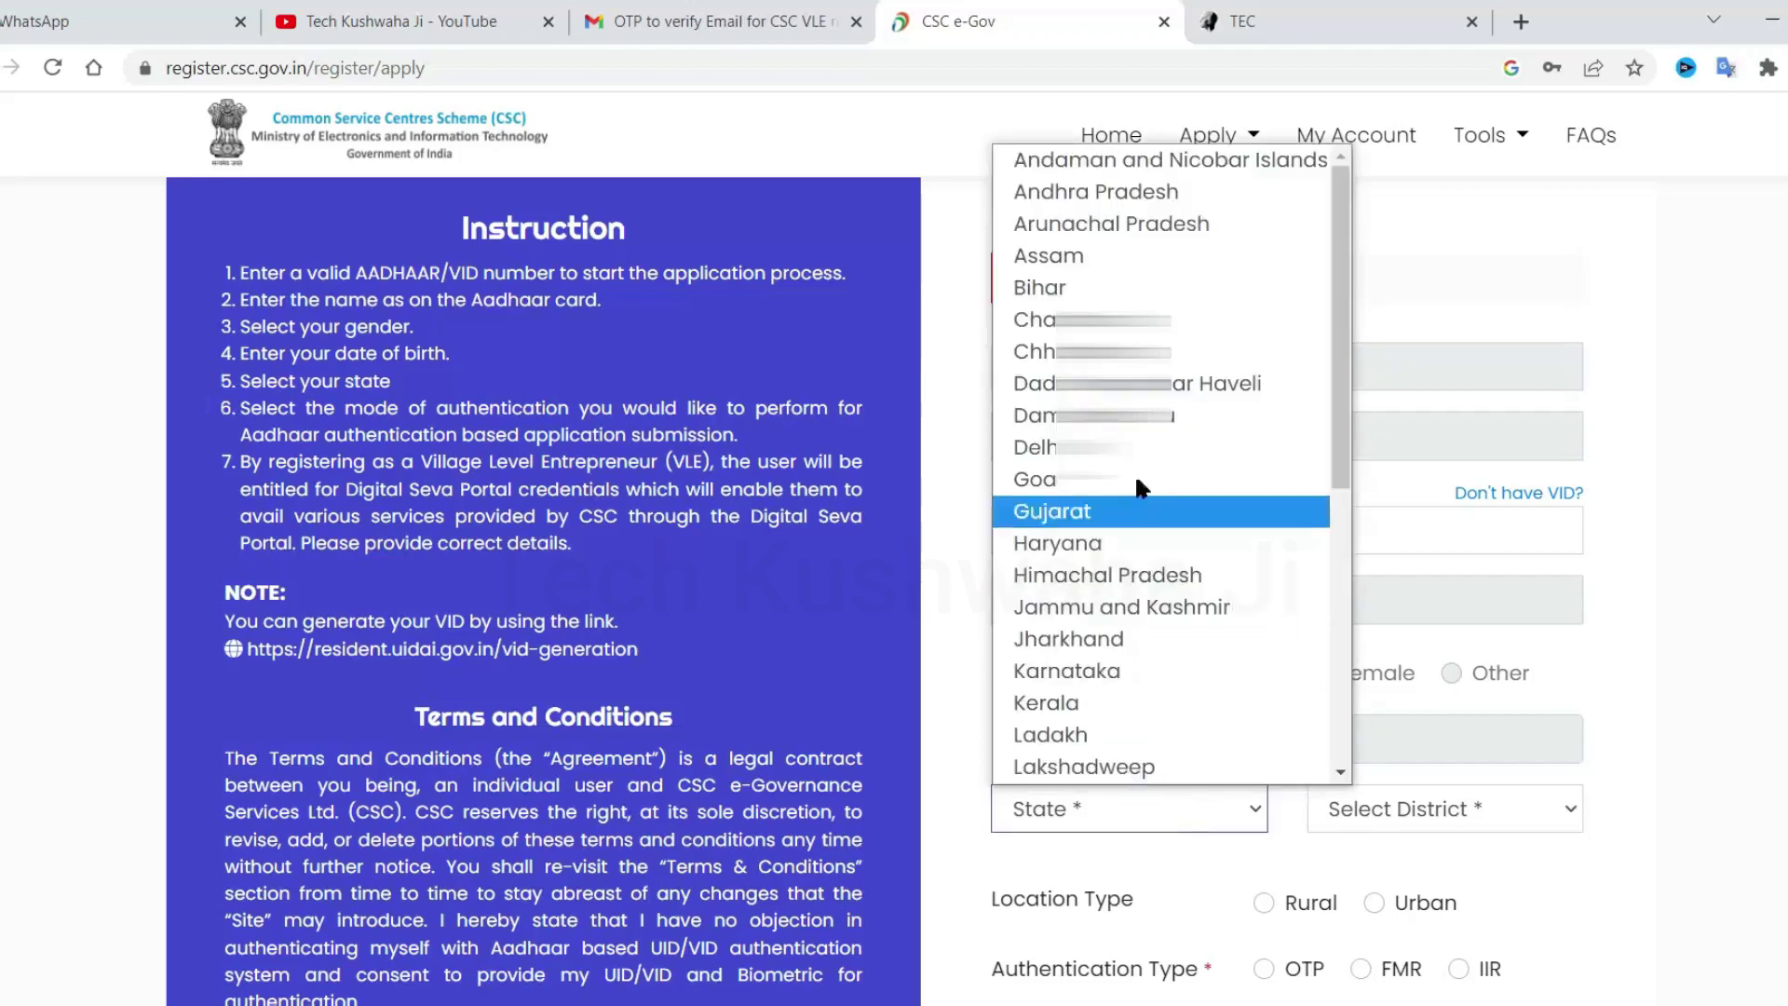
click(1115, 288)
click(1429, 808)
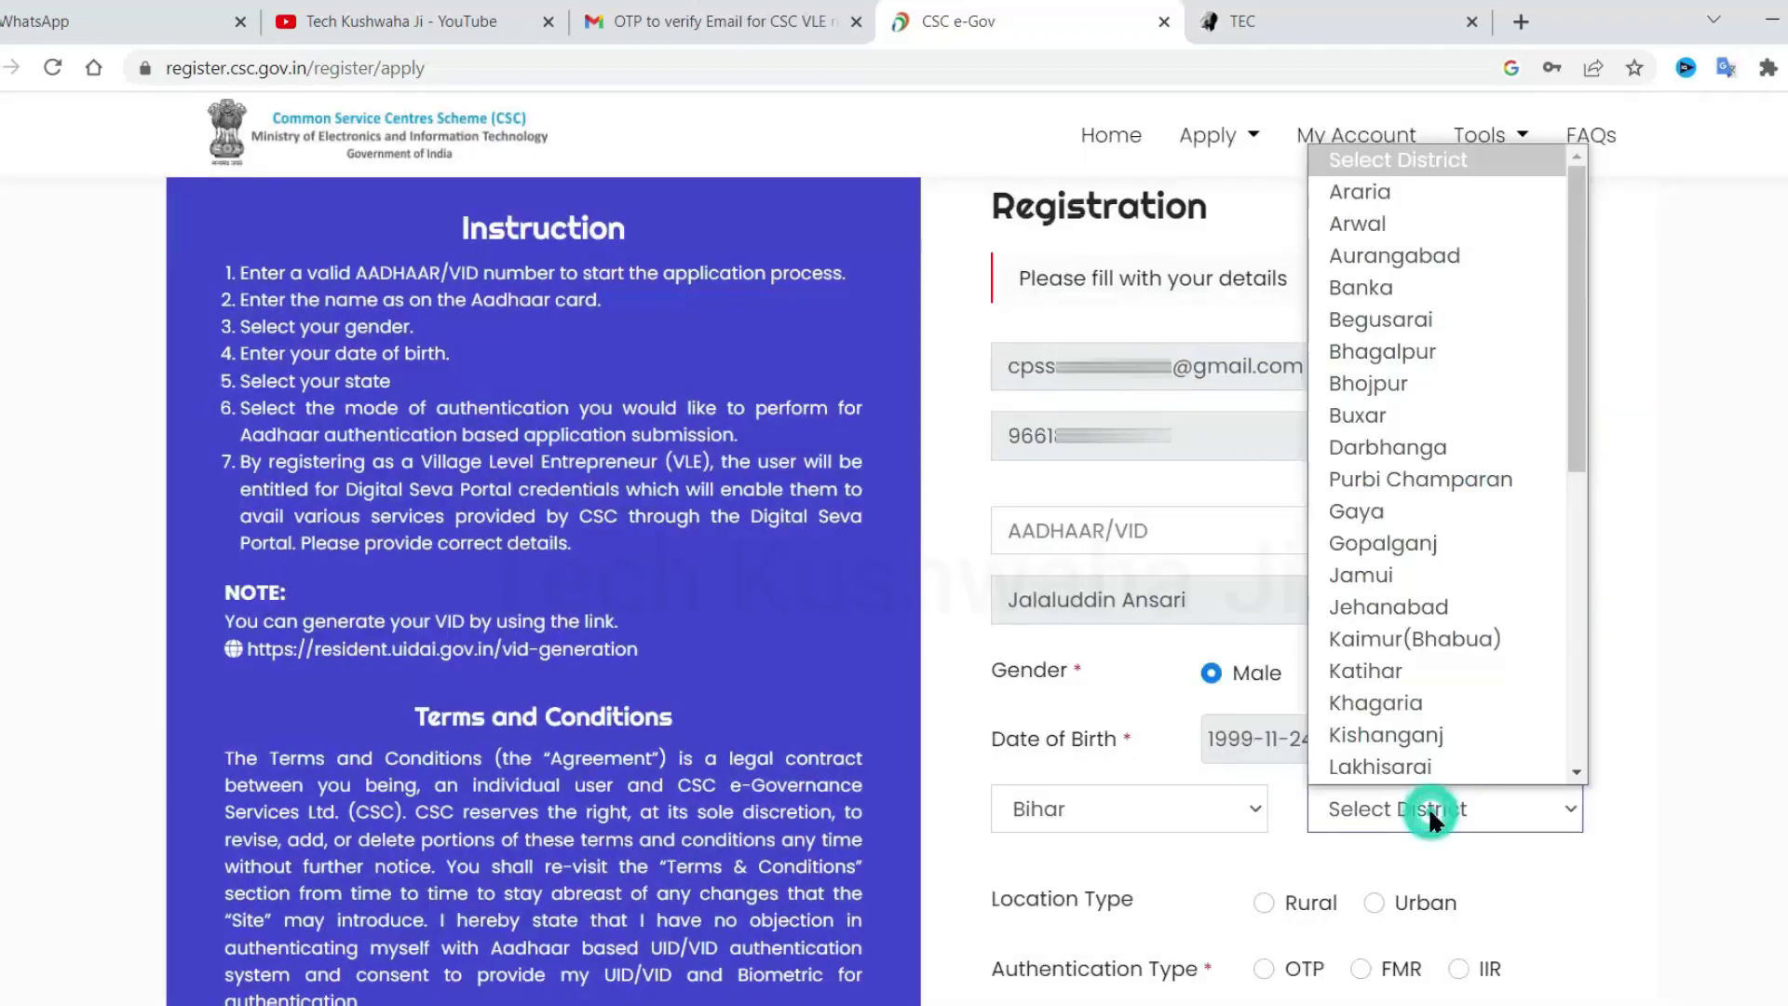
scroll(1390, 231, down, 6)
click(1360, 671)
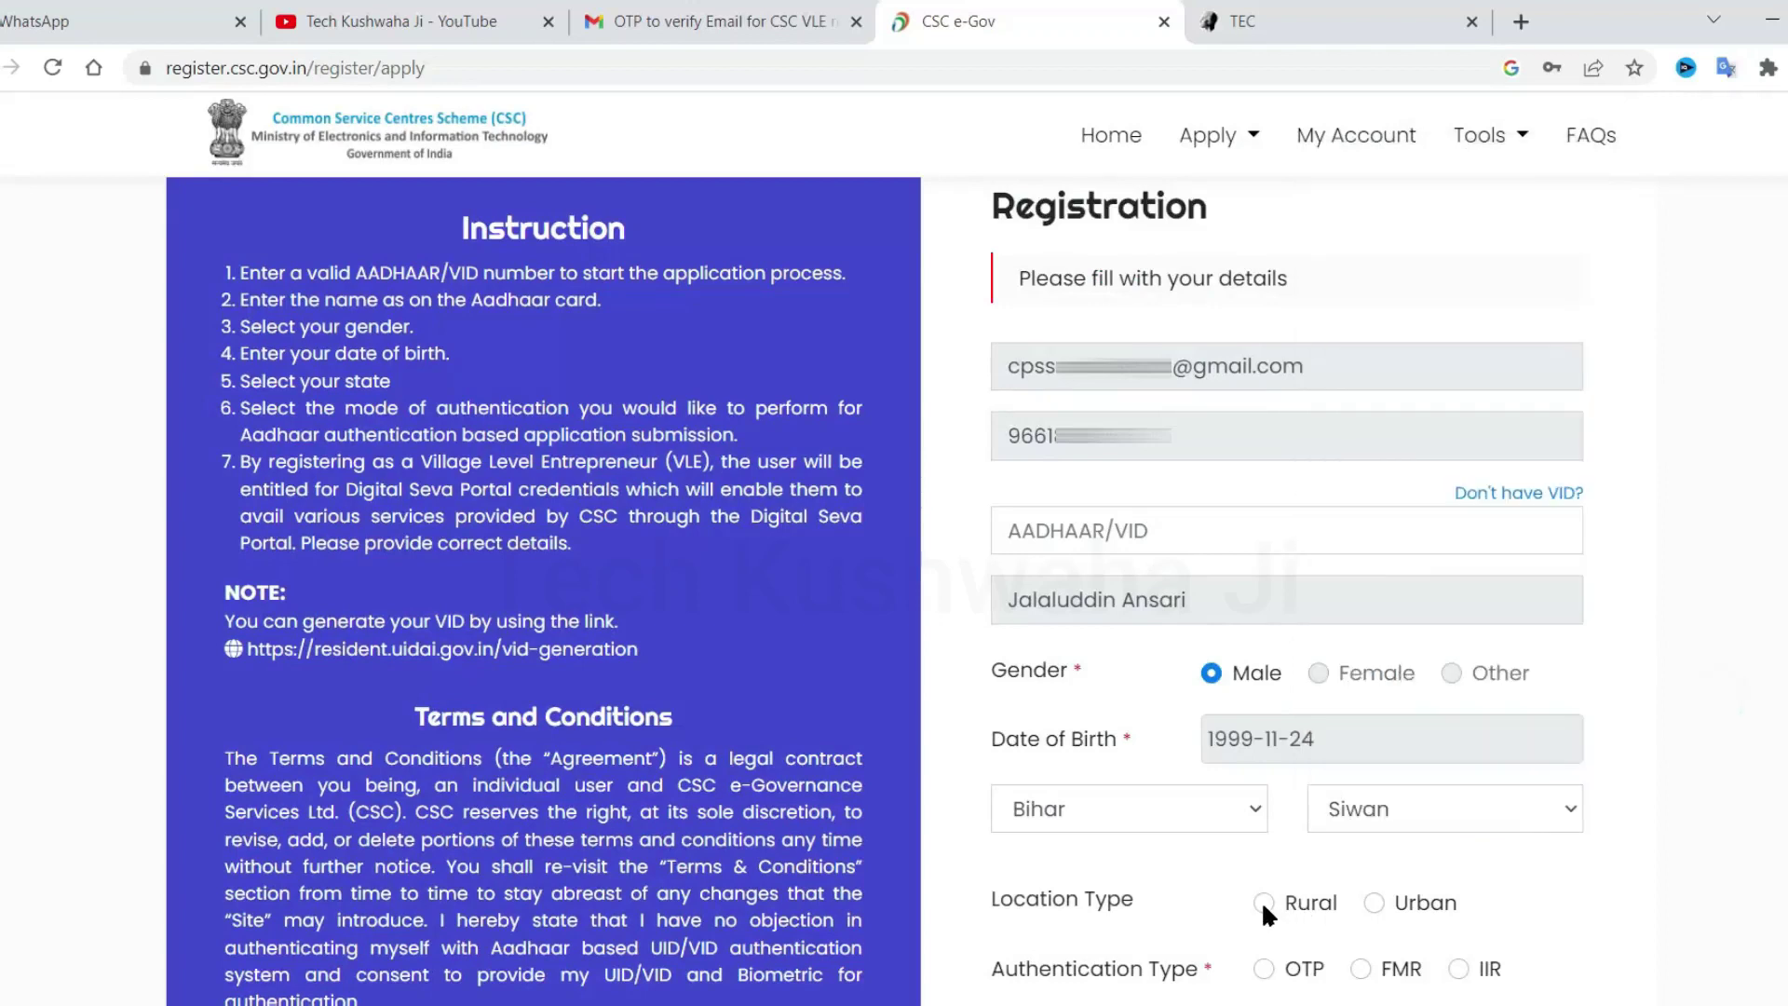
click(1264, 967)
scroll(1138, 561, down, 5)
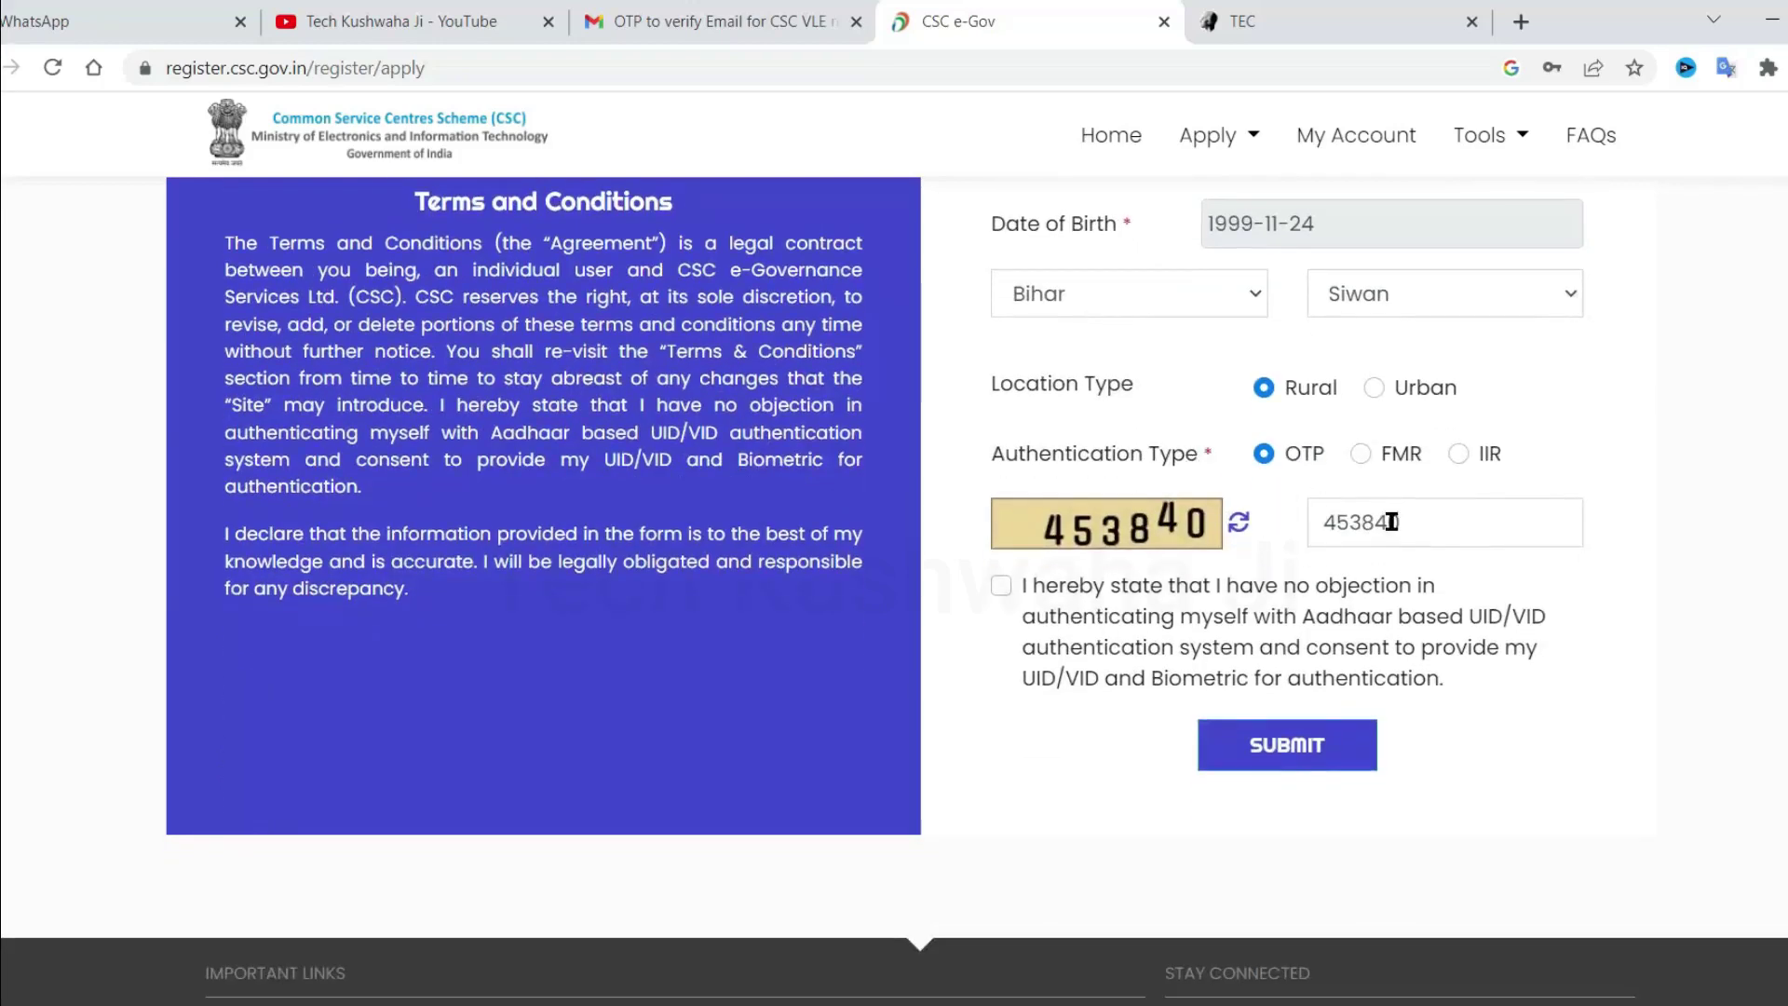
click(1000, 585)
scroll(1164, 652, down, 1)
click(1307, 701)
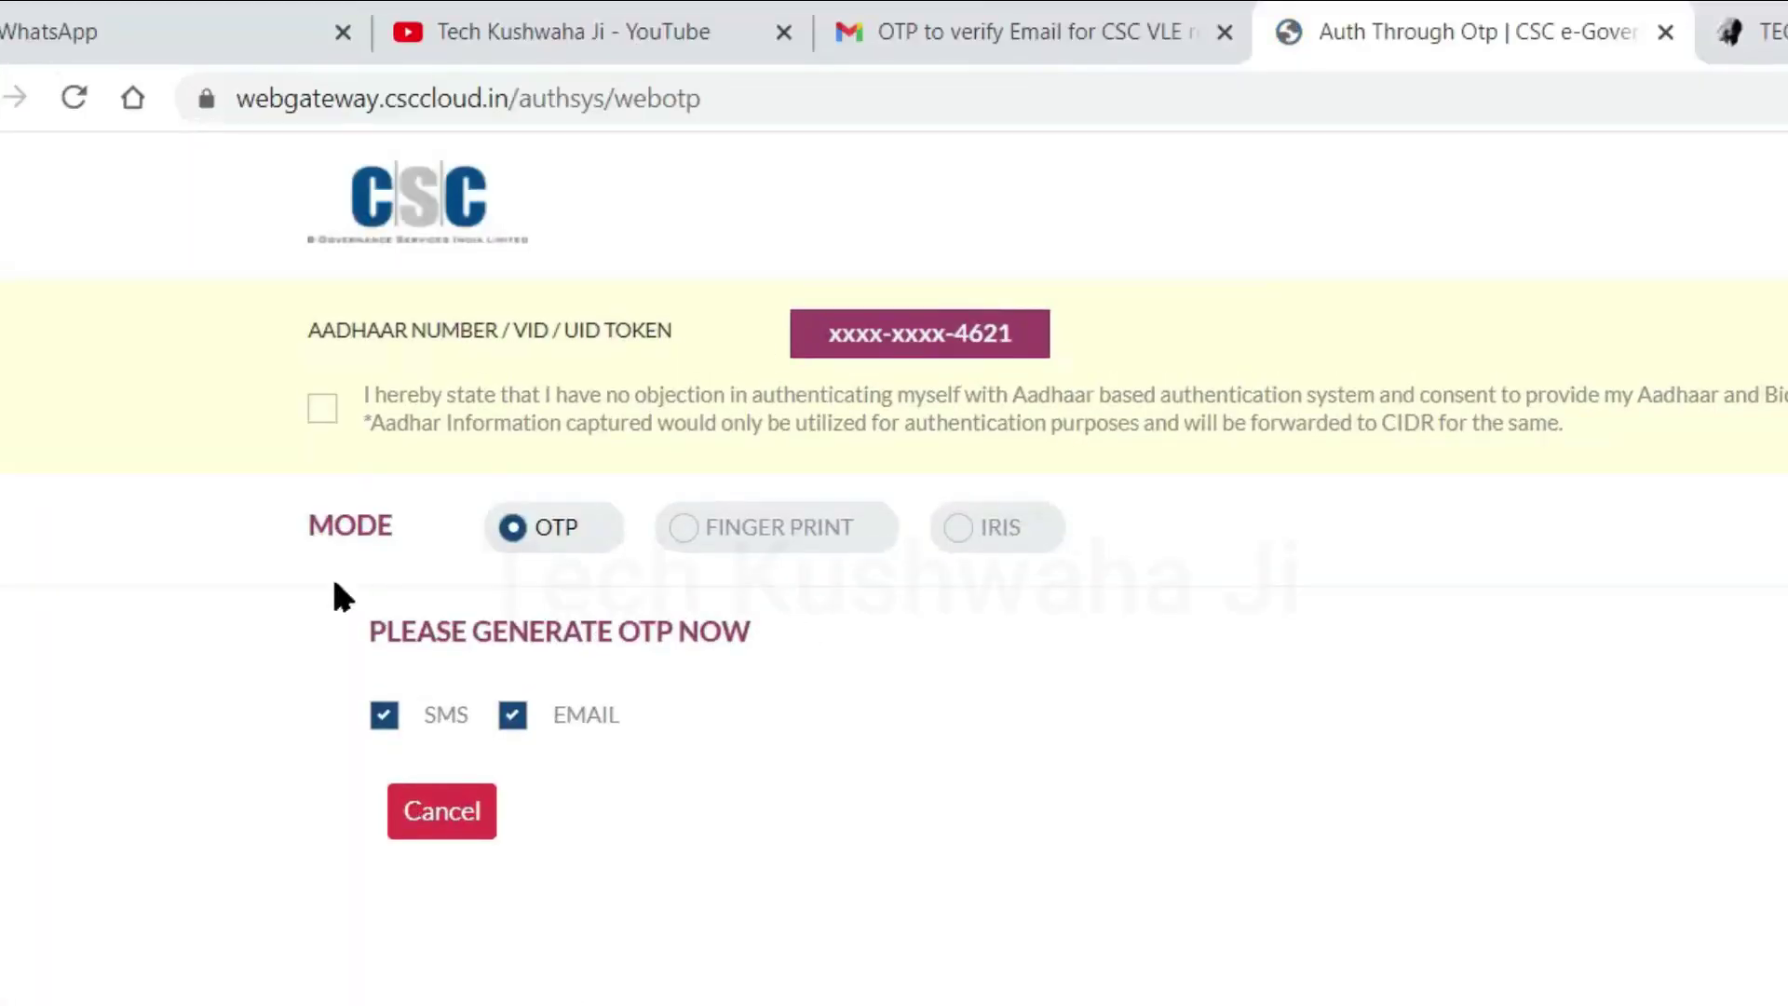
- Consent to Aadhaar authentication, generate an SMS-only OTP, and validate the received code
click(323, 408)
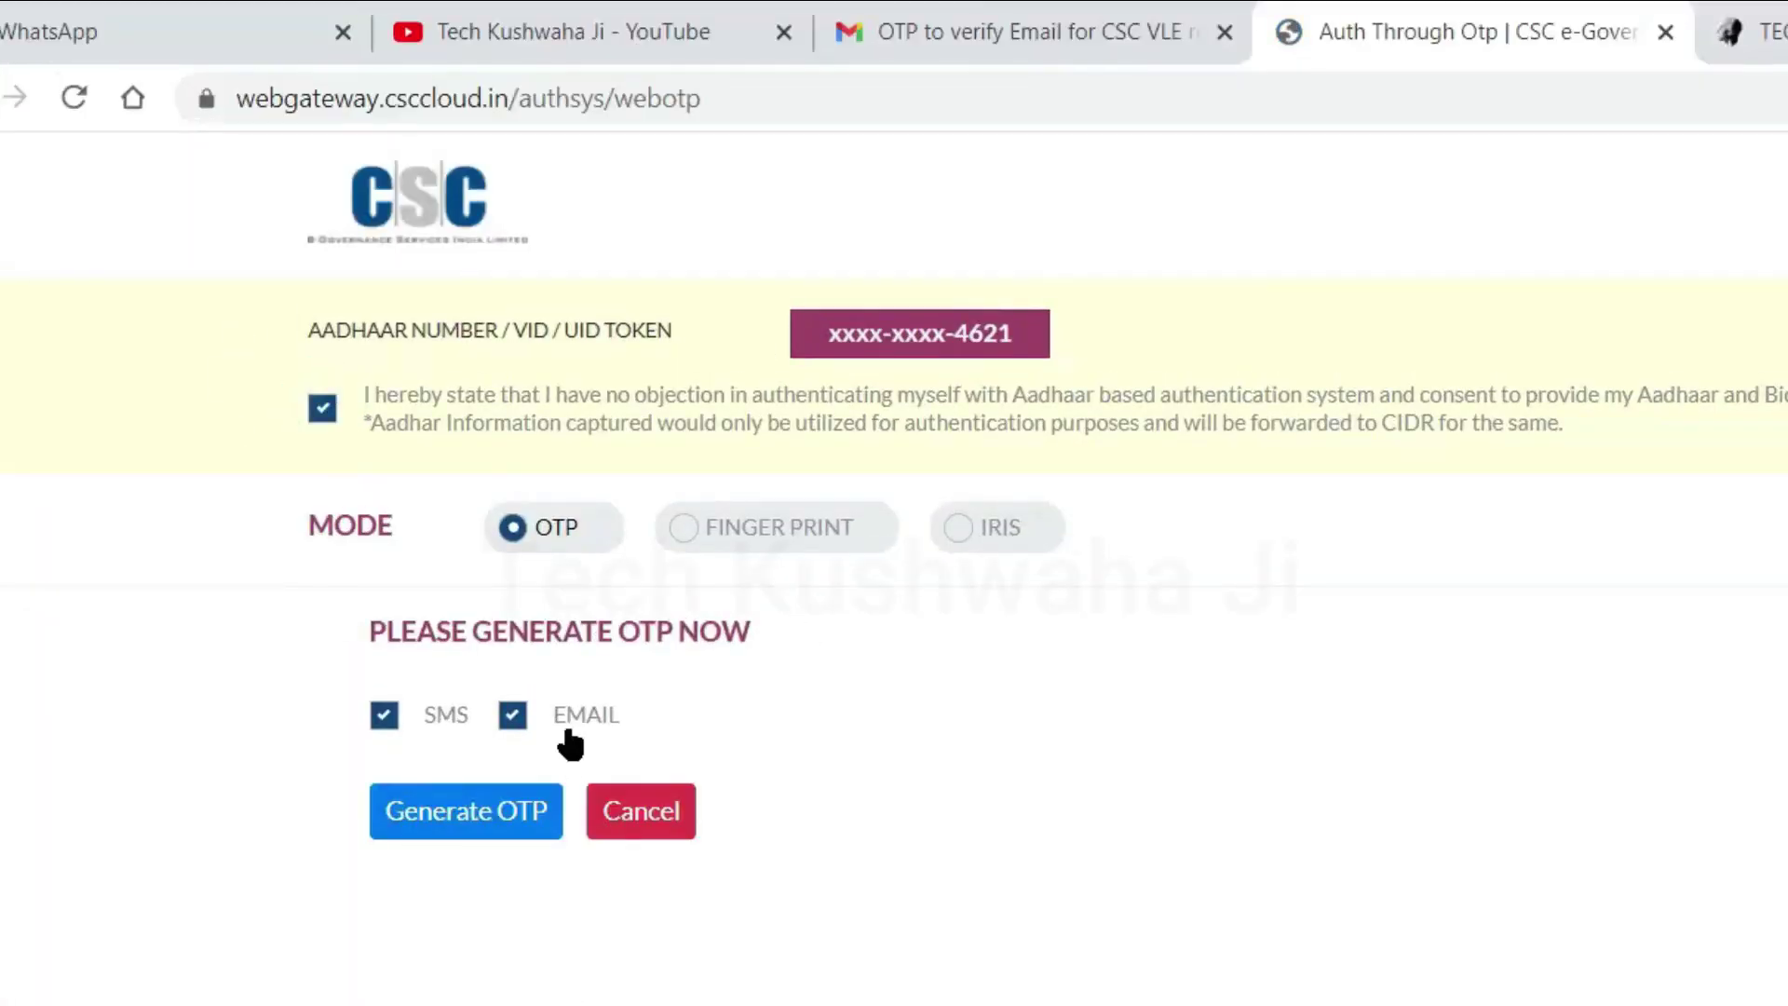
click(511, 717)
click(468, 820)
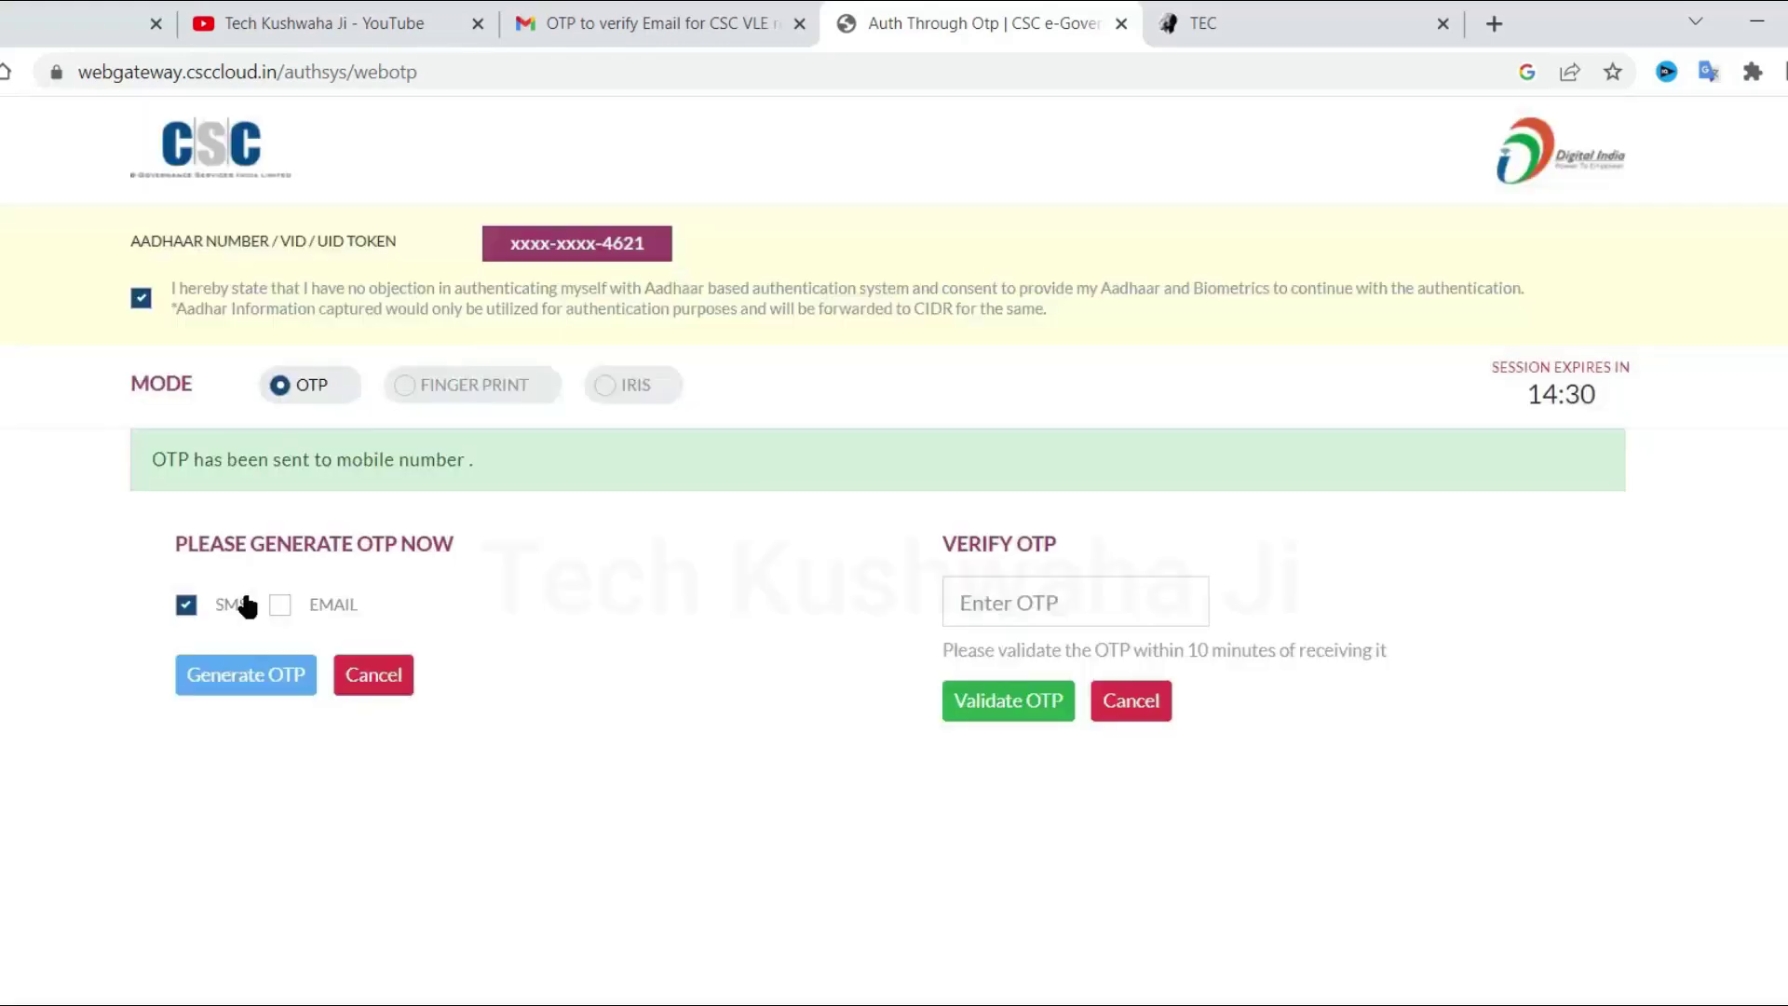
click(1054, 601)
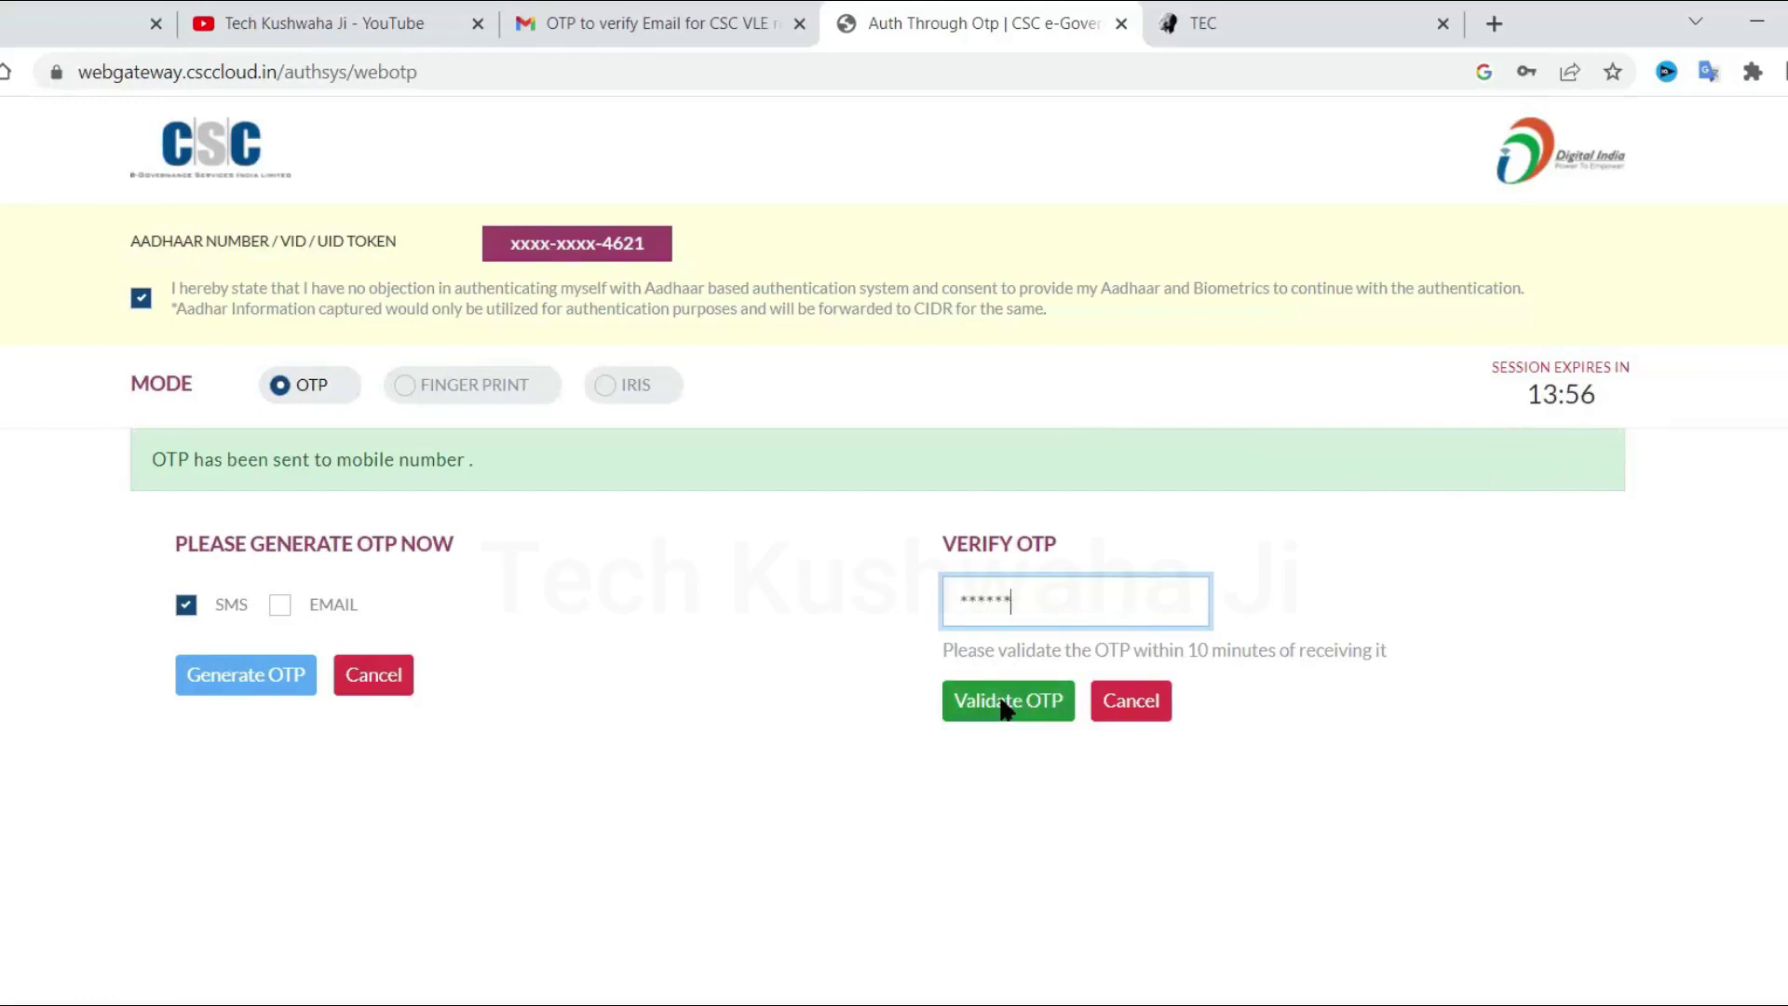
click(1004, 706)
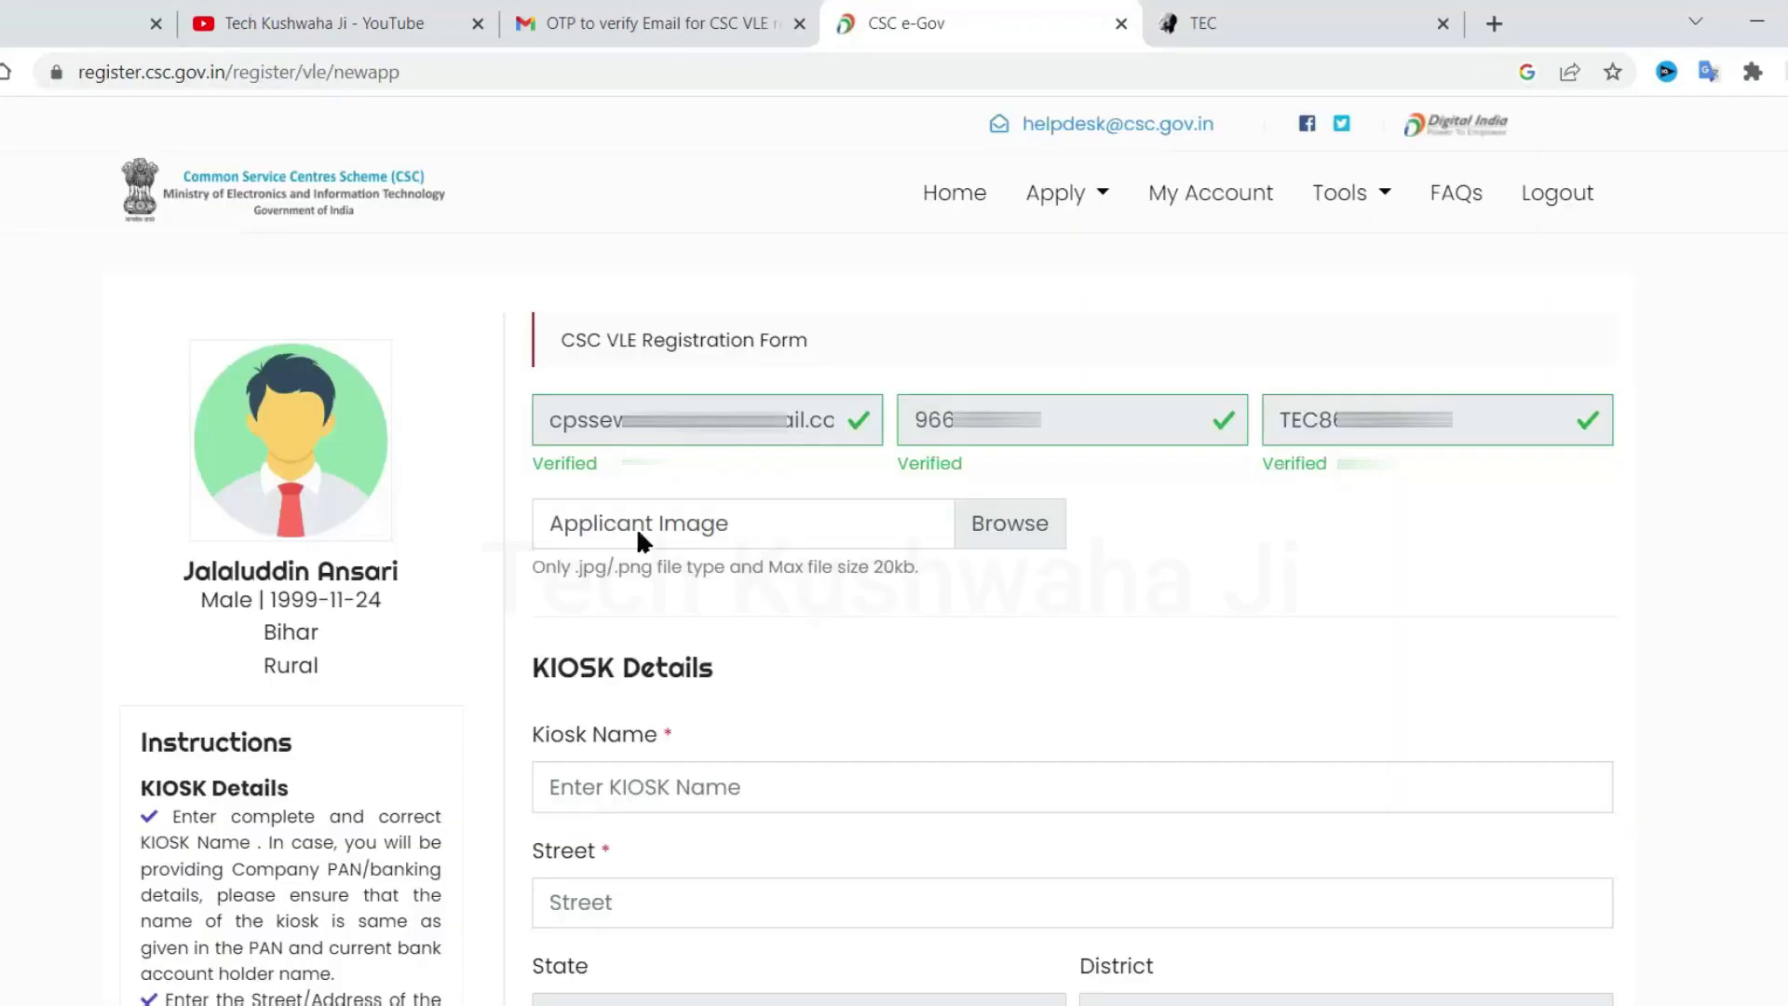
- Upload image.jpg as the Applicant Image on the VLE registration form
click(1002, 524)
scroll(874, 577, down, 3)
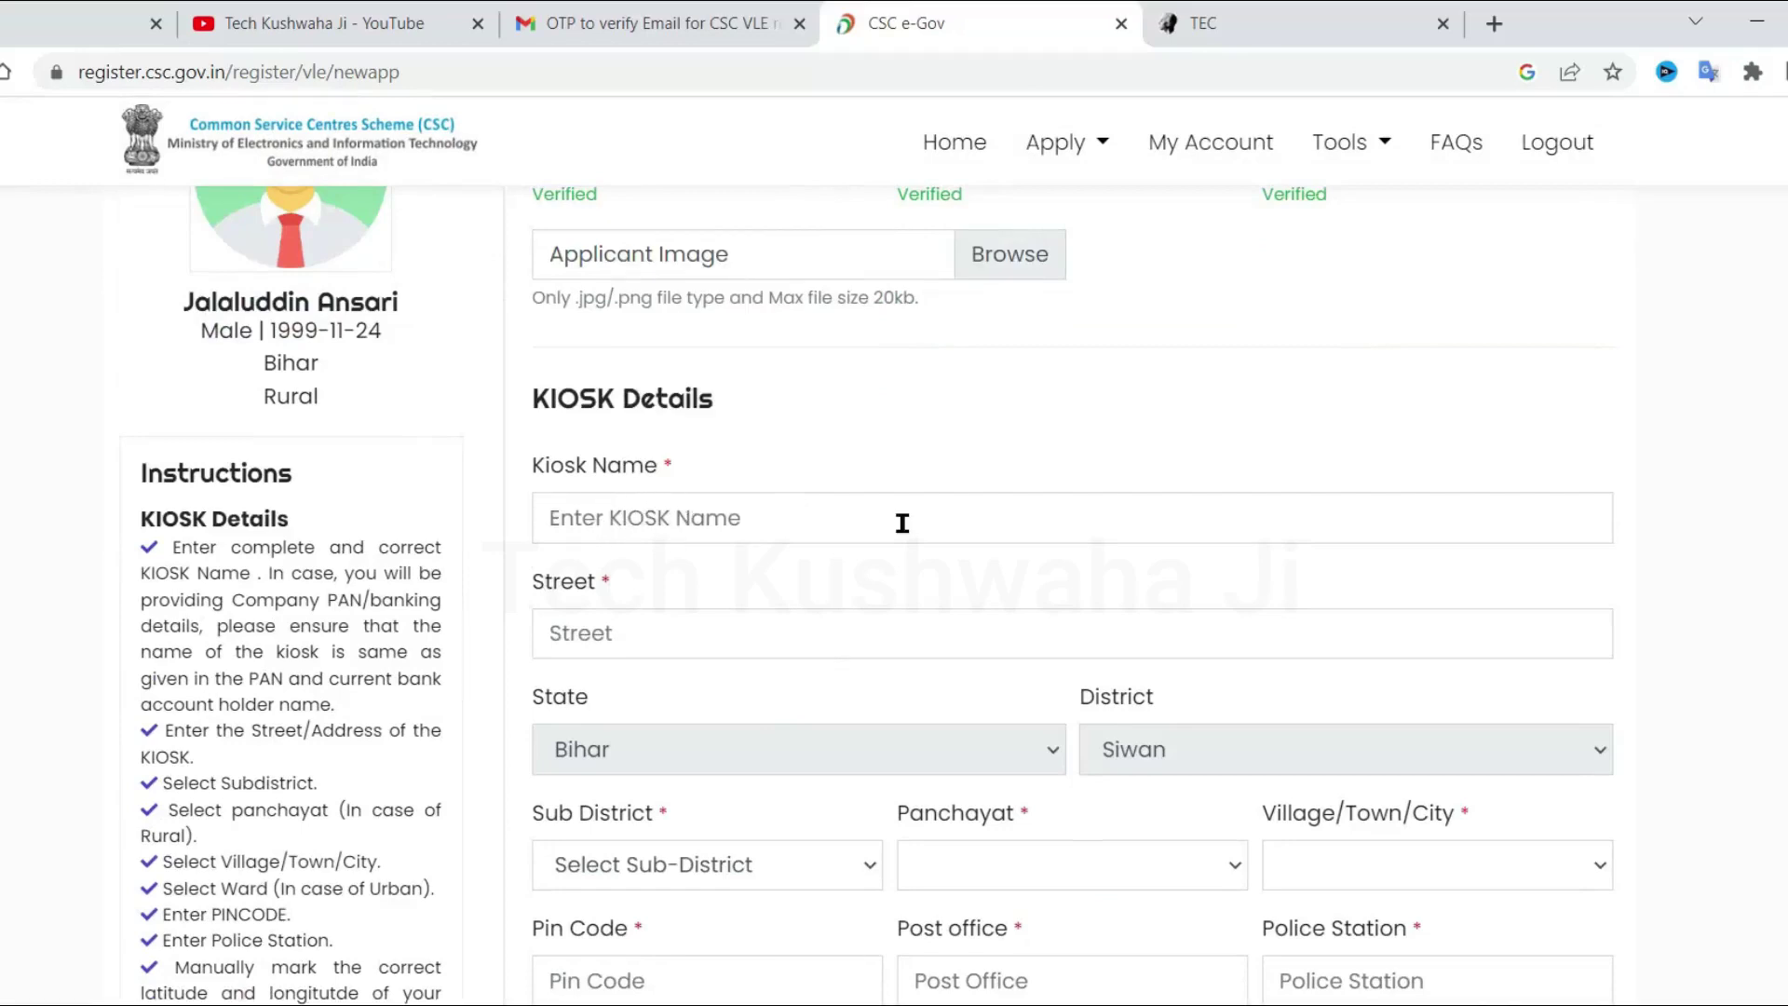
click(592, 640)
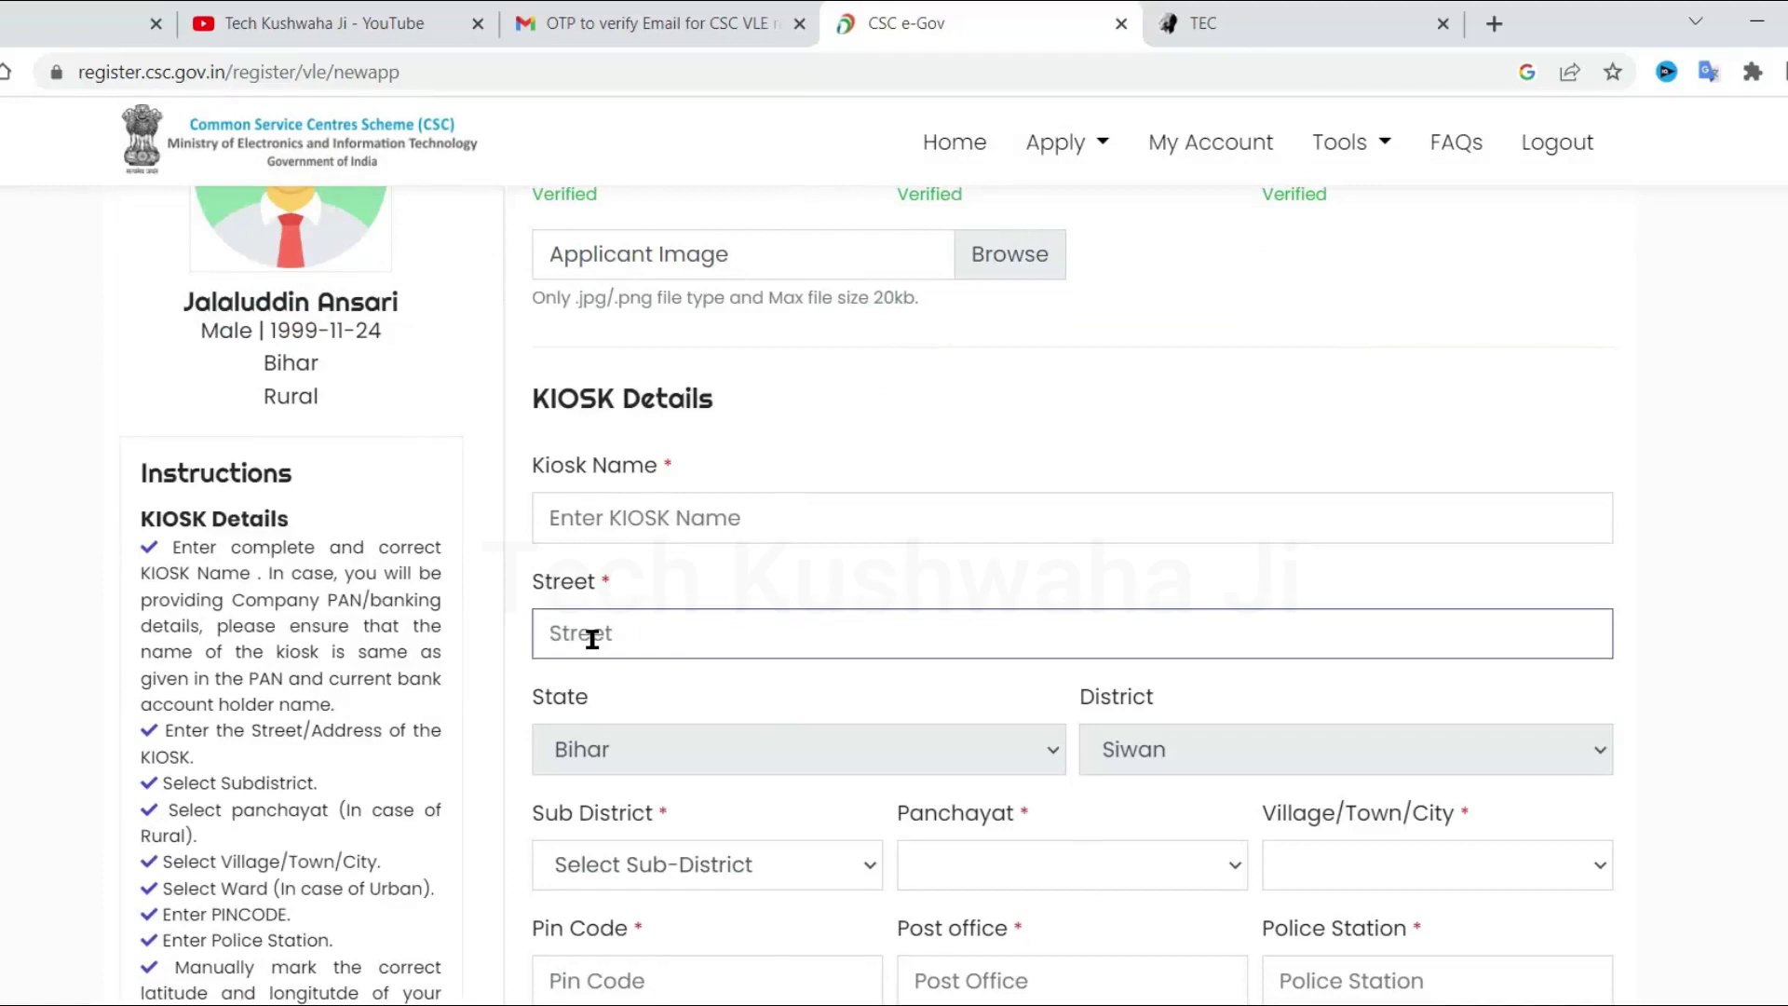
scroll(802, 650, up, 3)
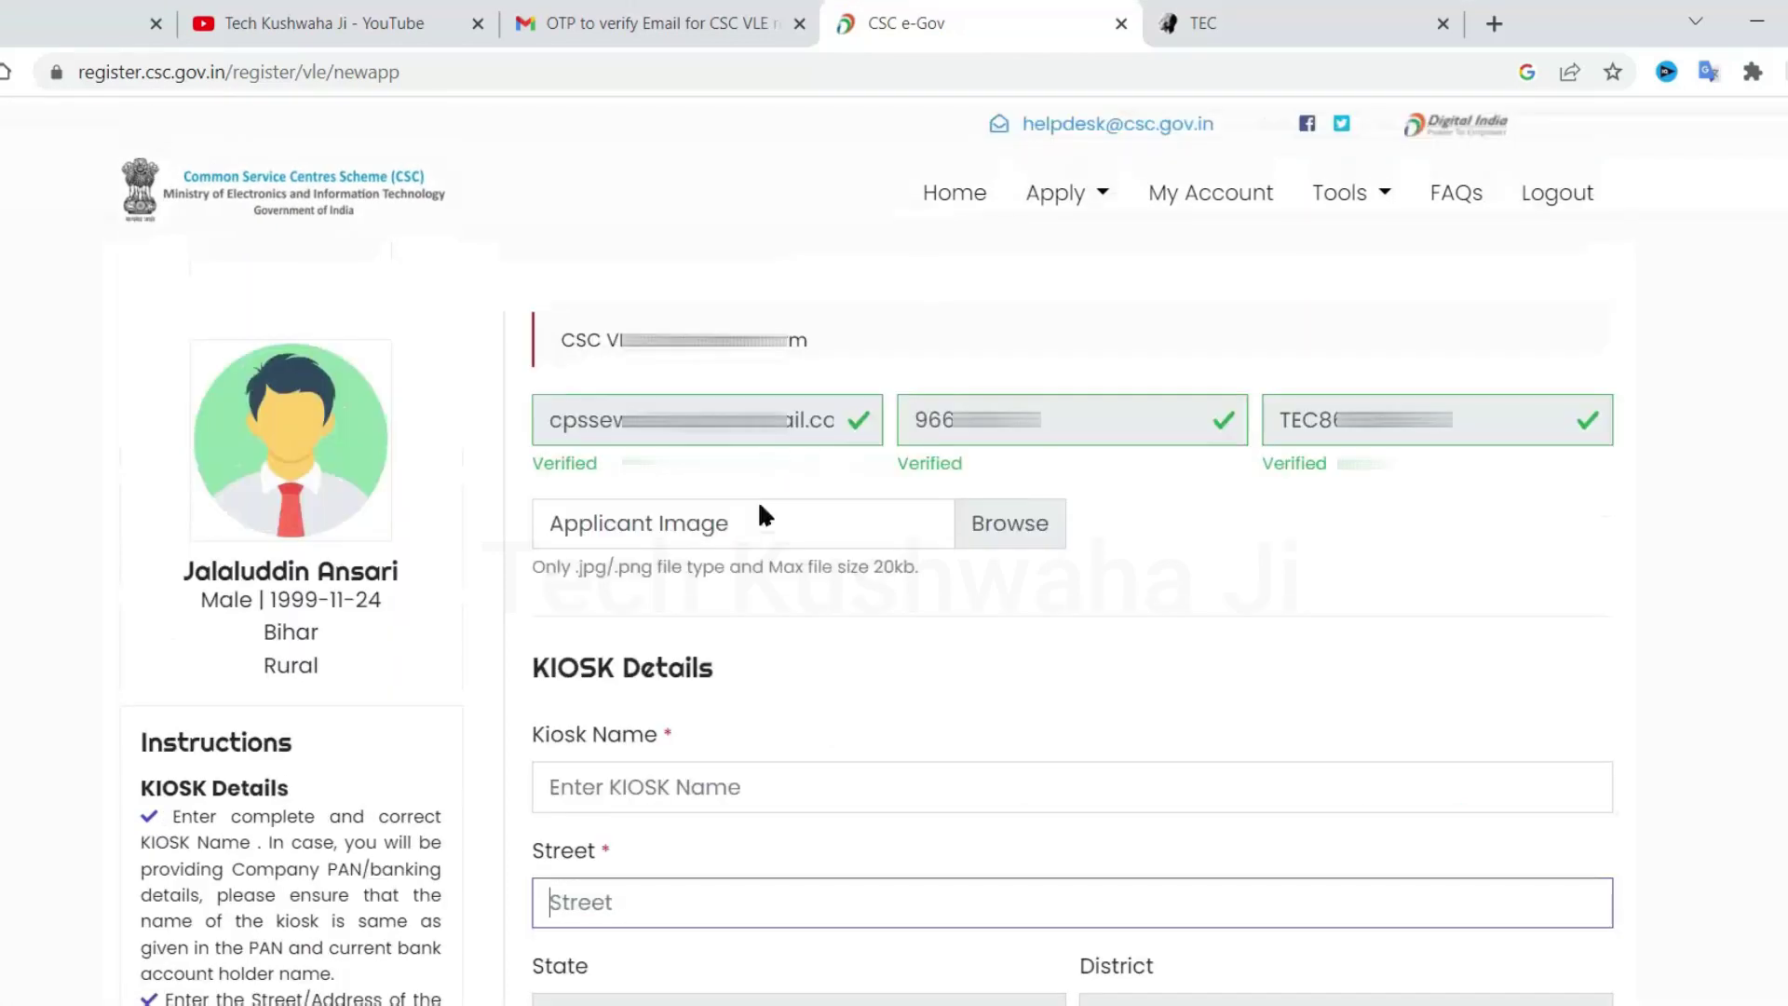
click(979, 524)
click(718, 219)
double_click(718, 220)
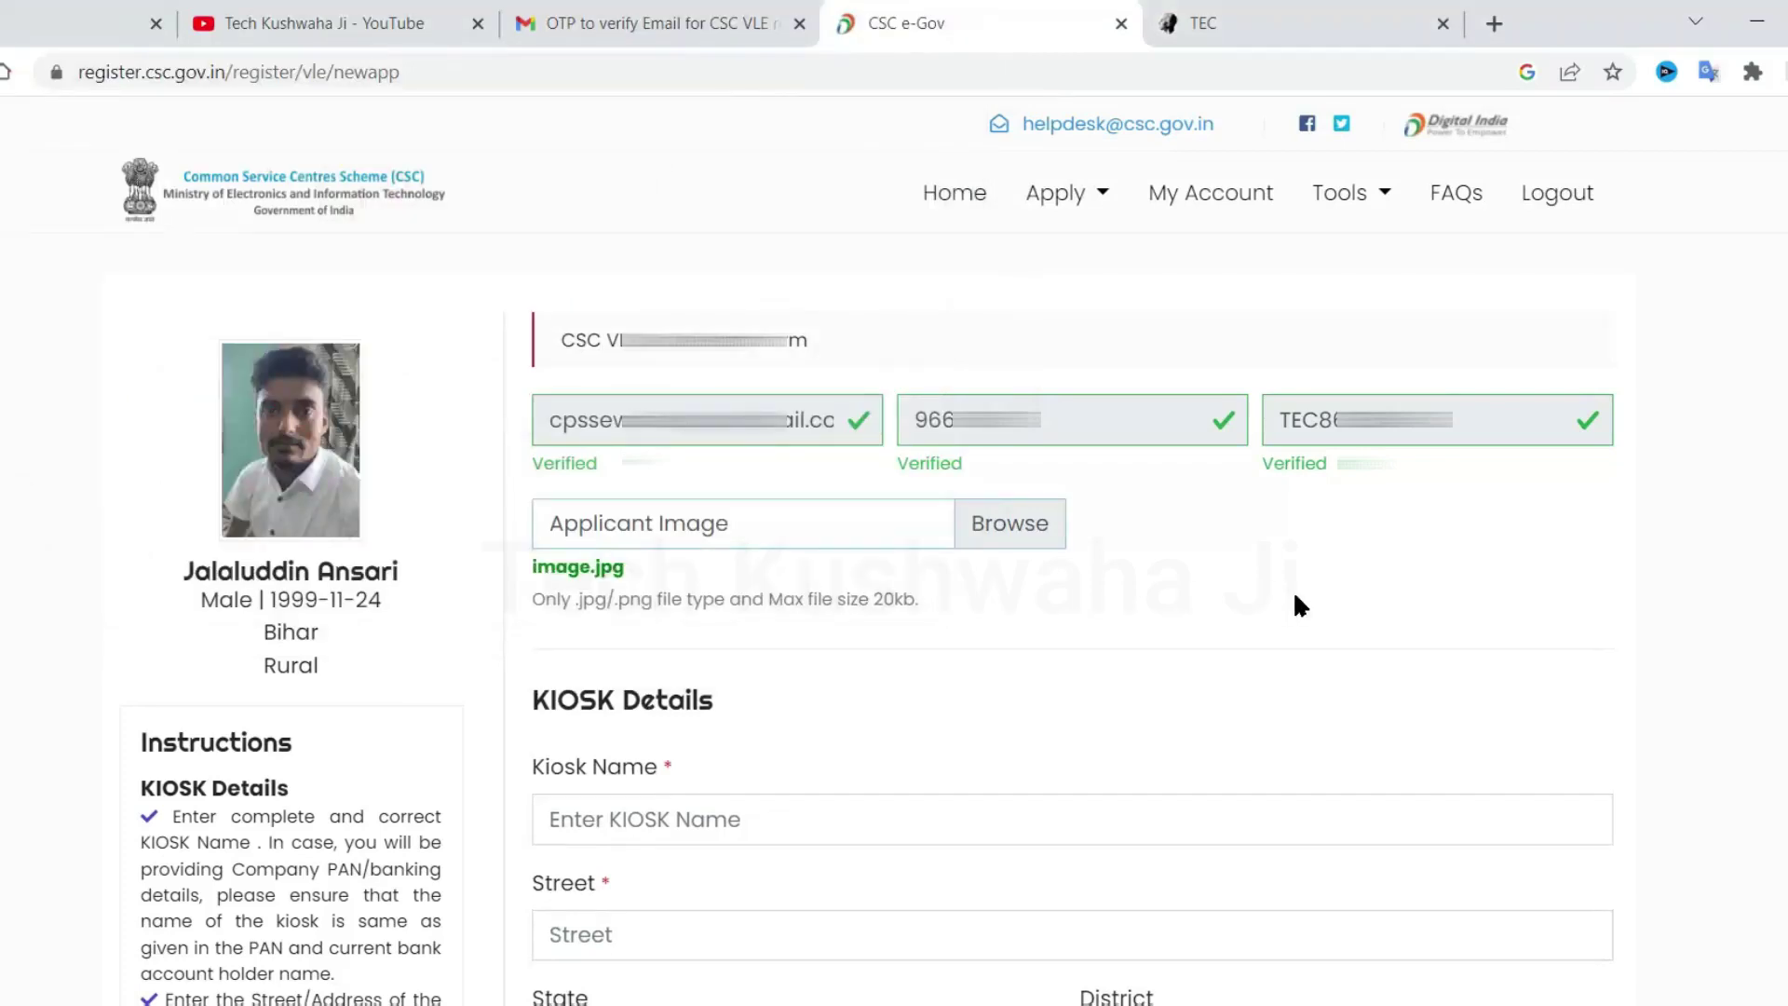
scroll(1112, 621, down, 2)
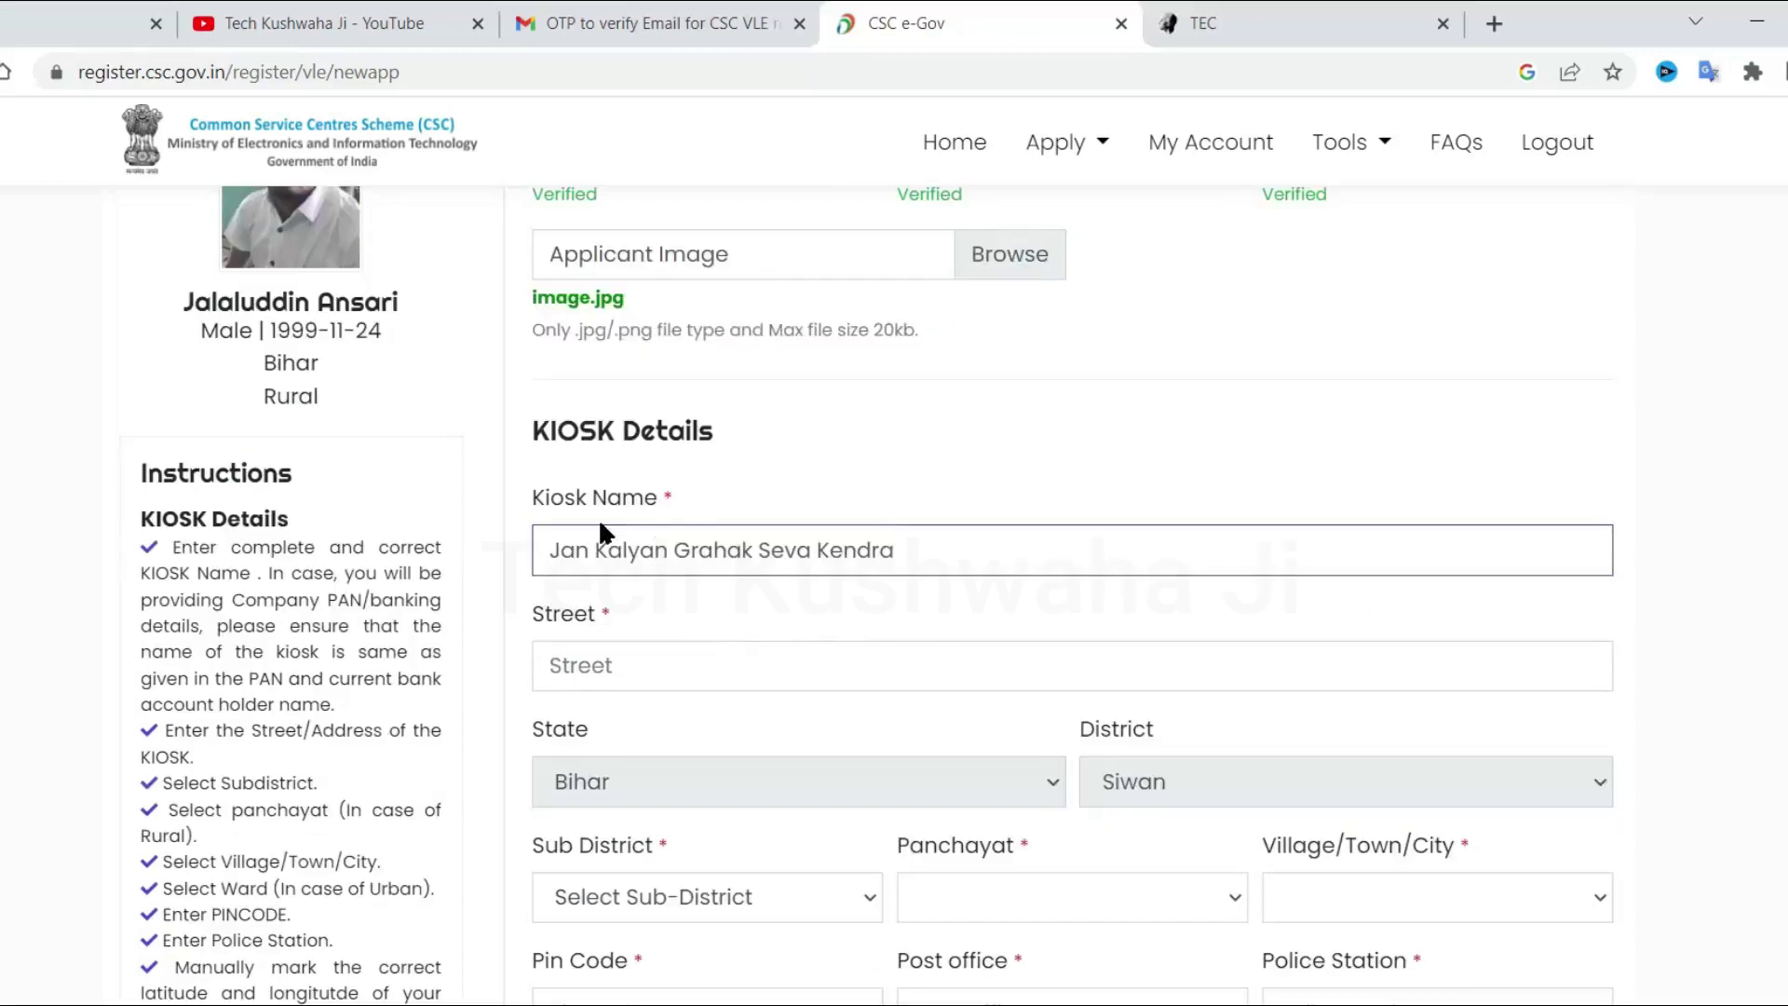
- Enter the kiosk's street address in the KIOSK Details
scroll(820, 654, down, 2)
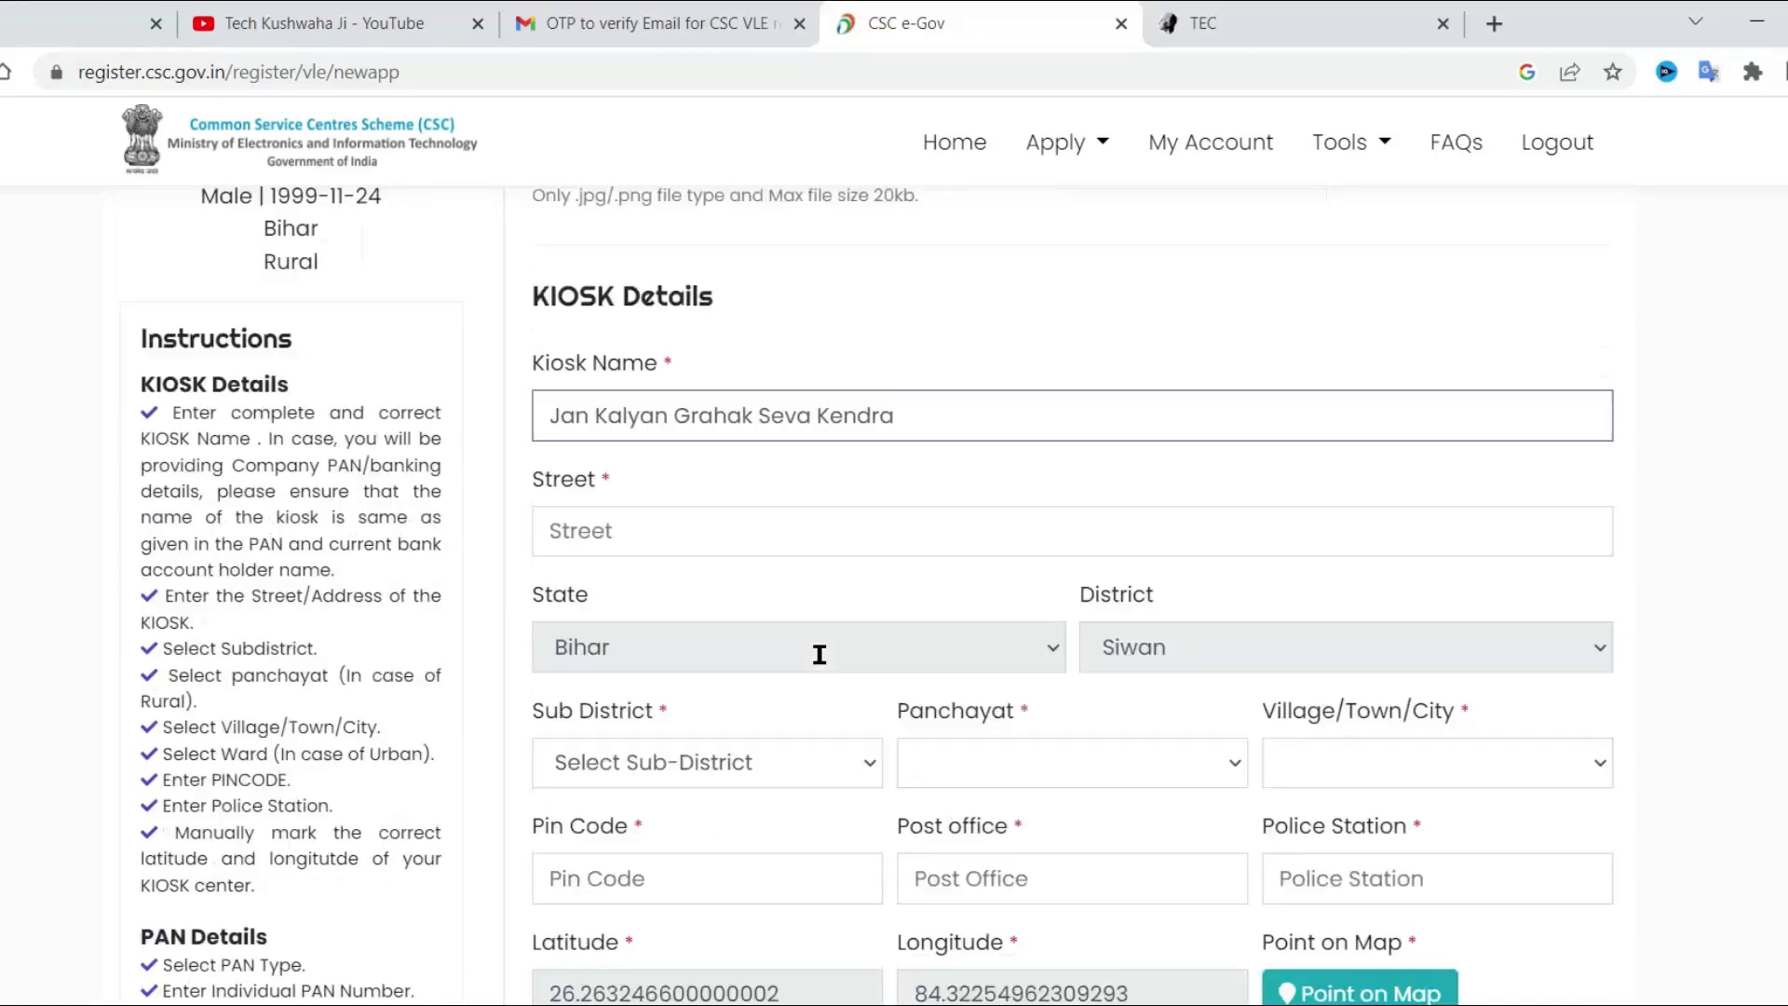
click(596, 545)
text(Sewtapur Mairwa)
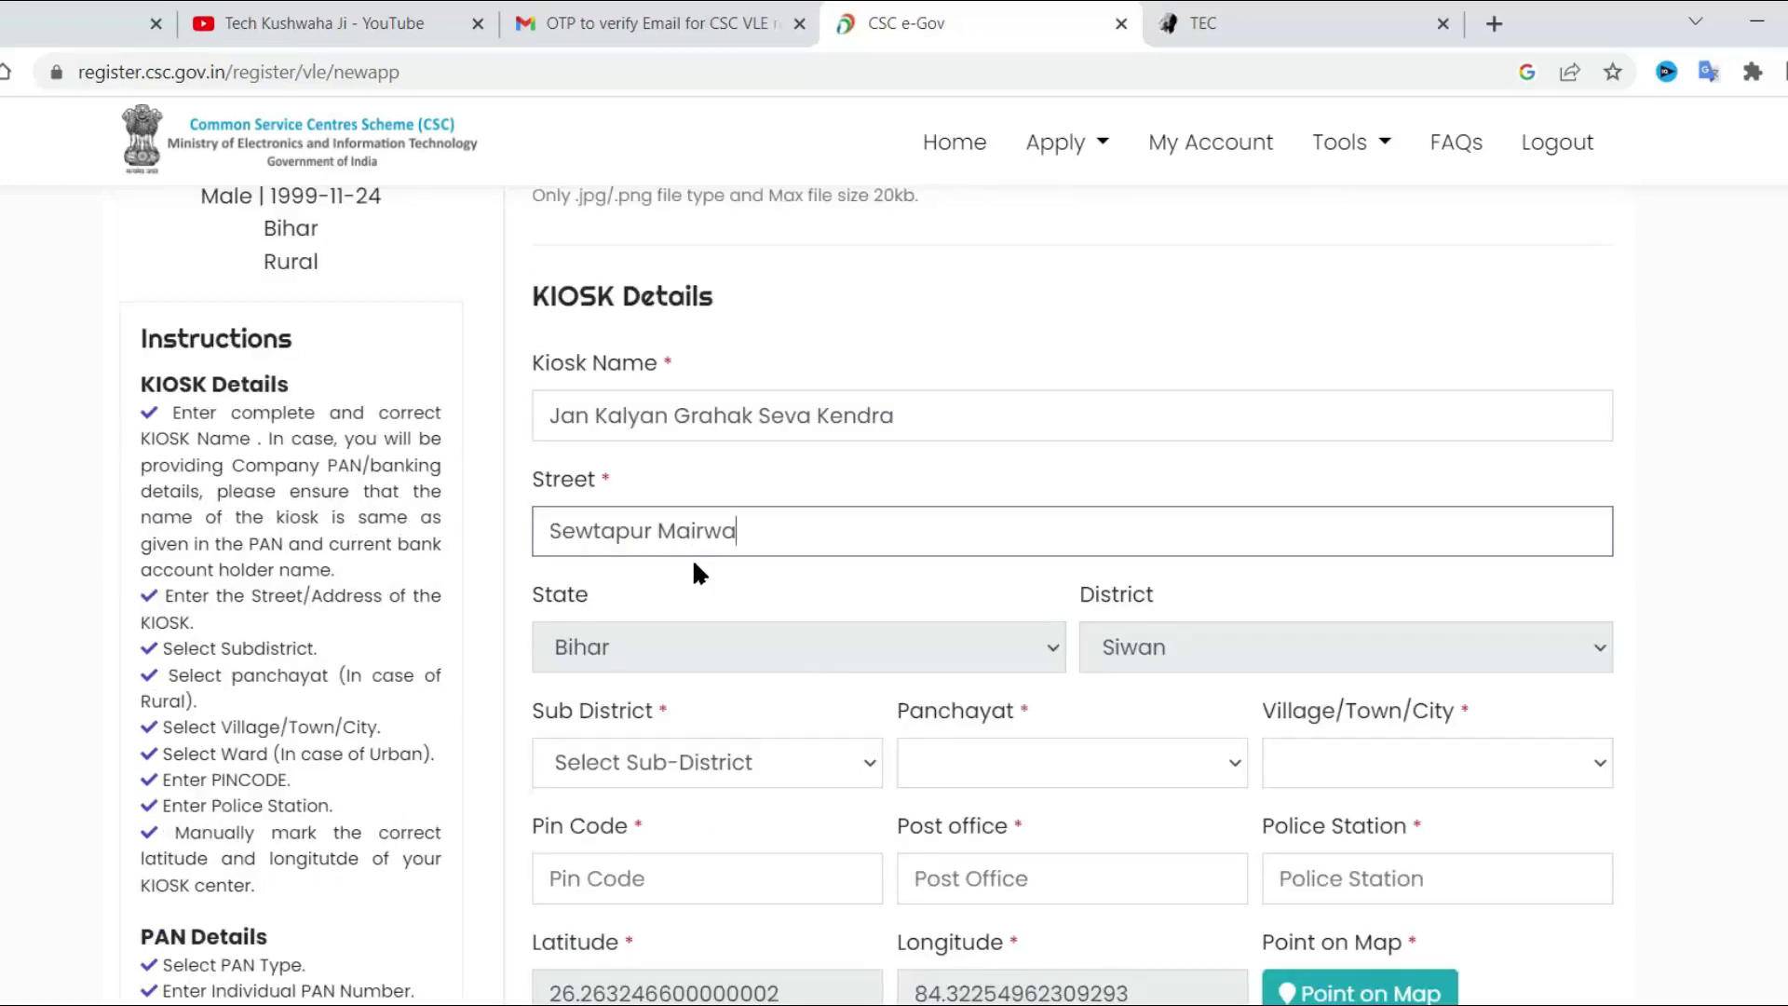
scroll(869, 472, down, 3)
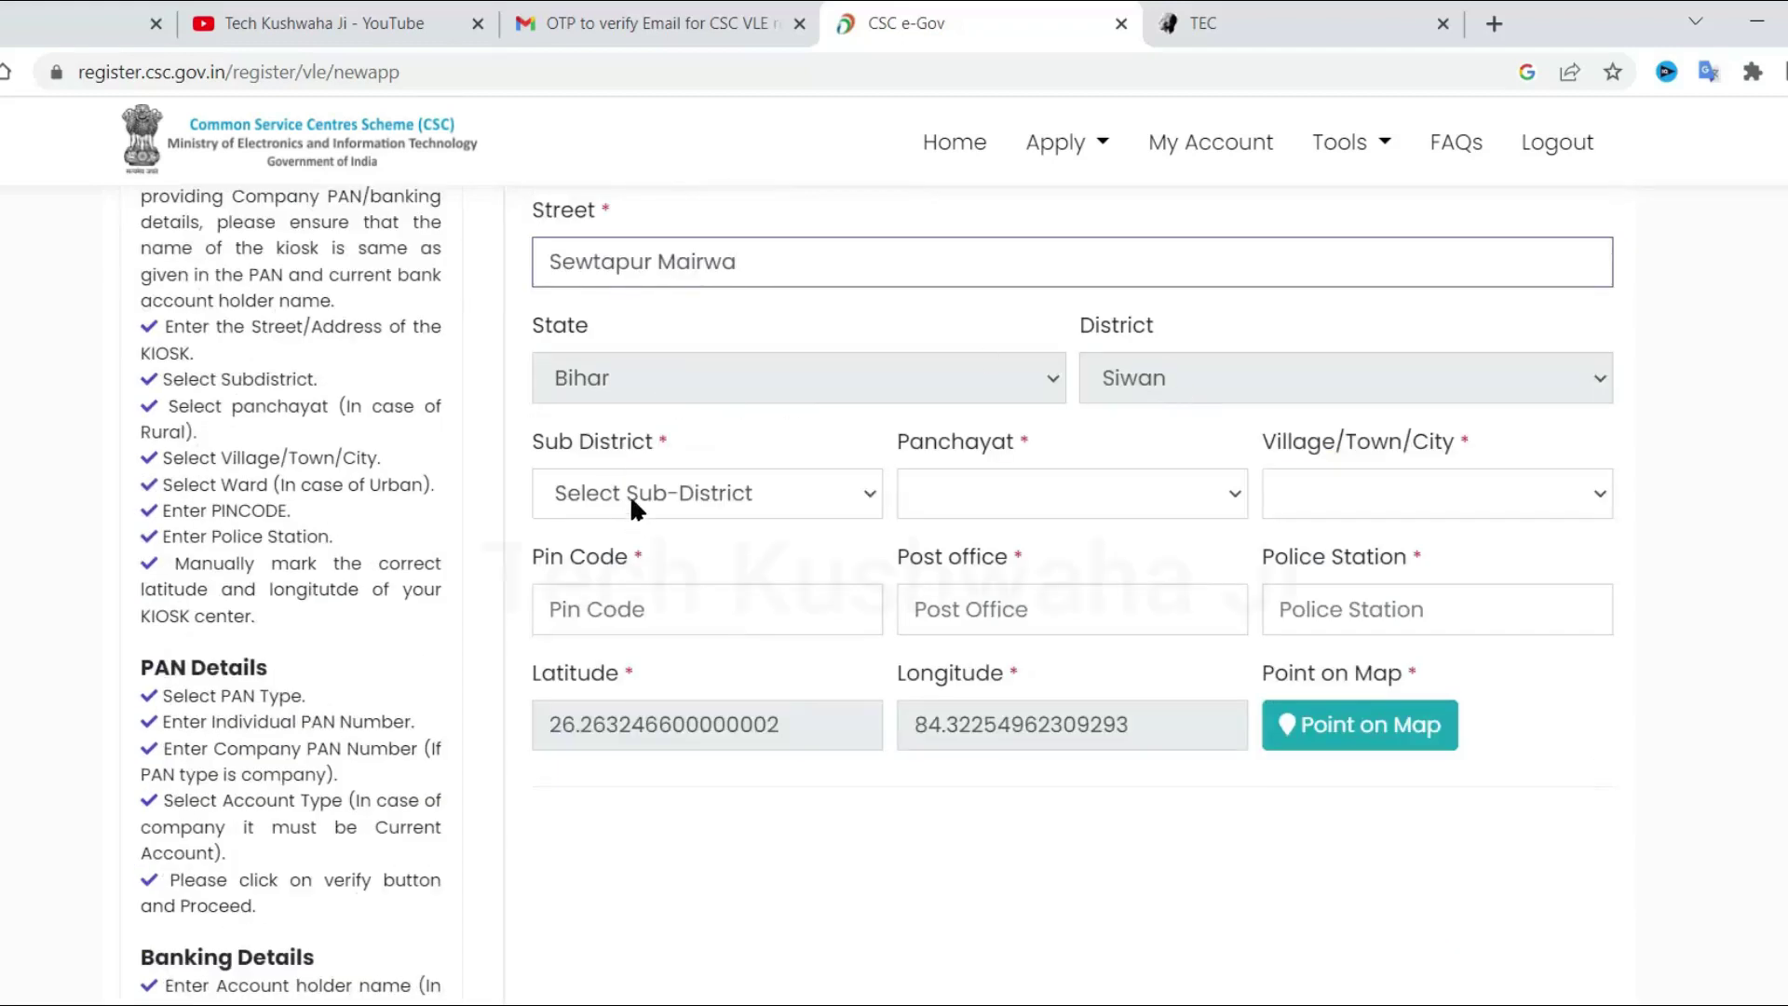
- Select sub-district Mairwa, panchayat SEWATAPUR, village Sewtapur, and fill PIN code, post office and police station
click(665, 501)
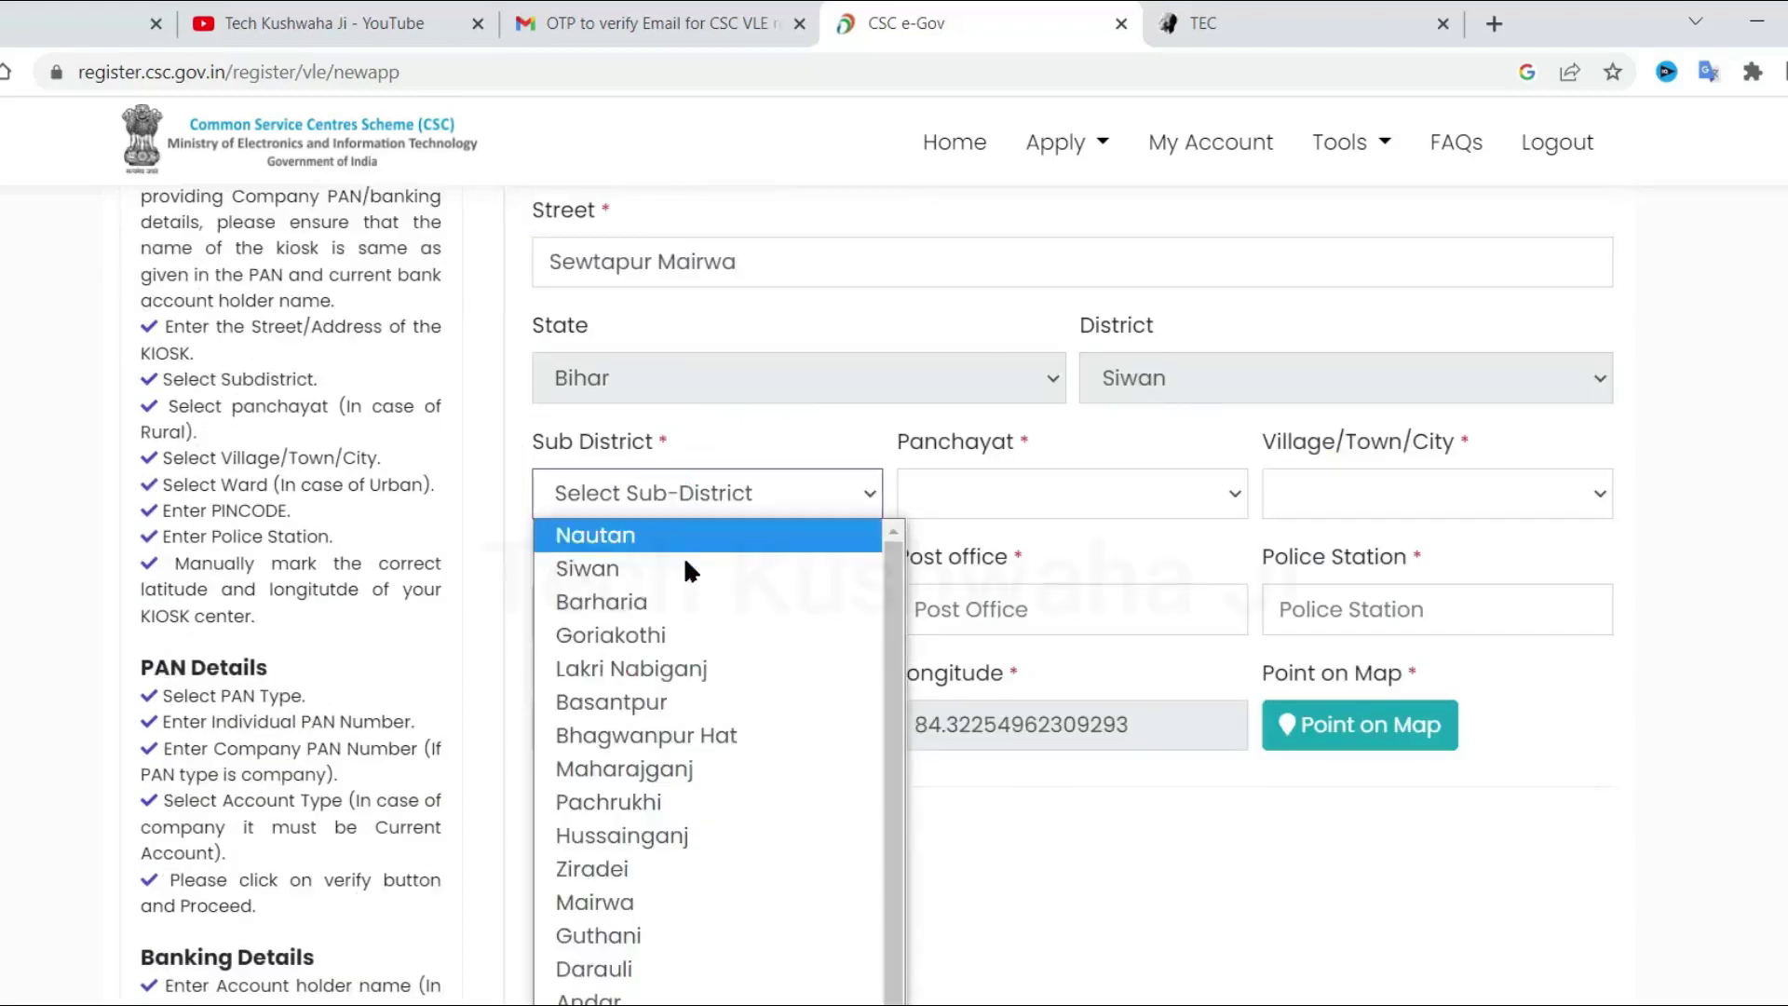
click(694, 902)
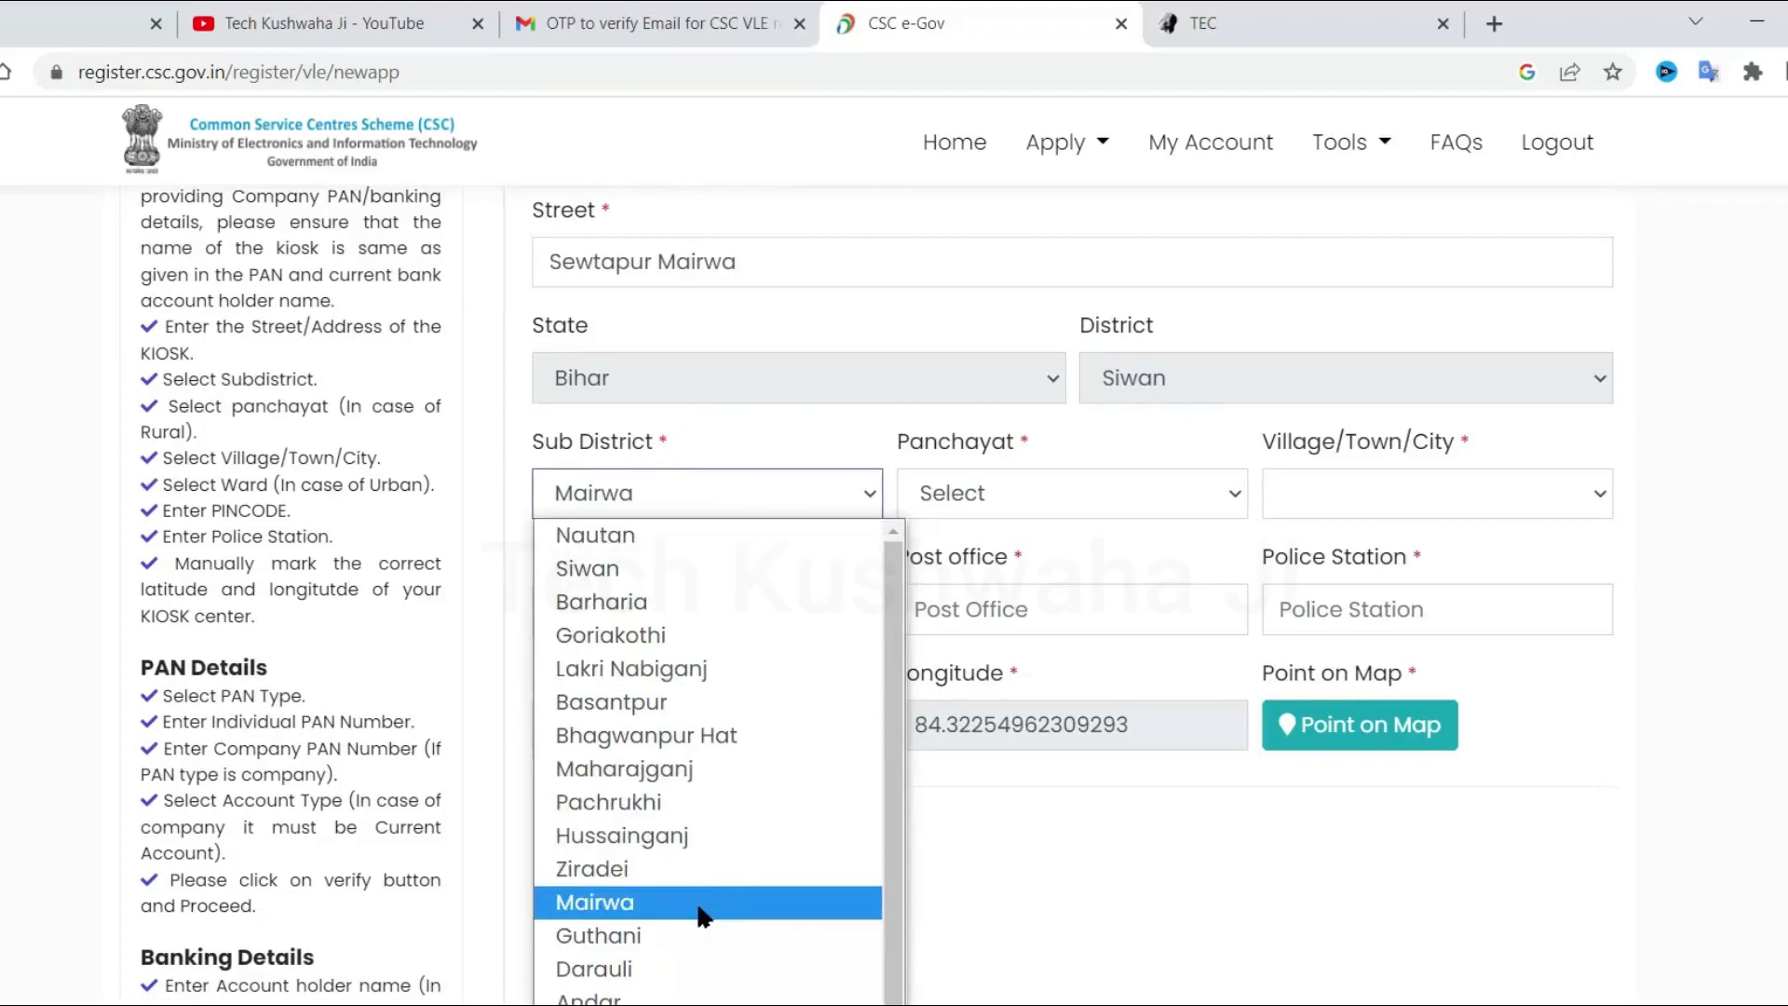
click(1075, 491)
click(1125, 799)
click(1343, 490)
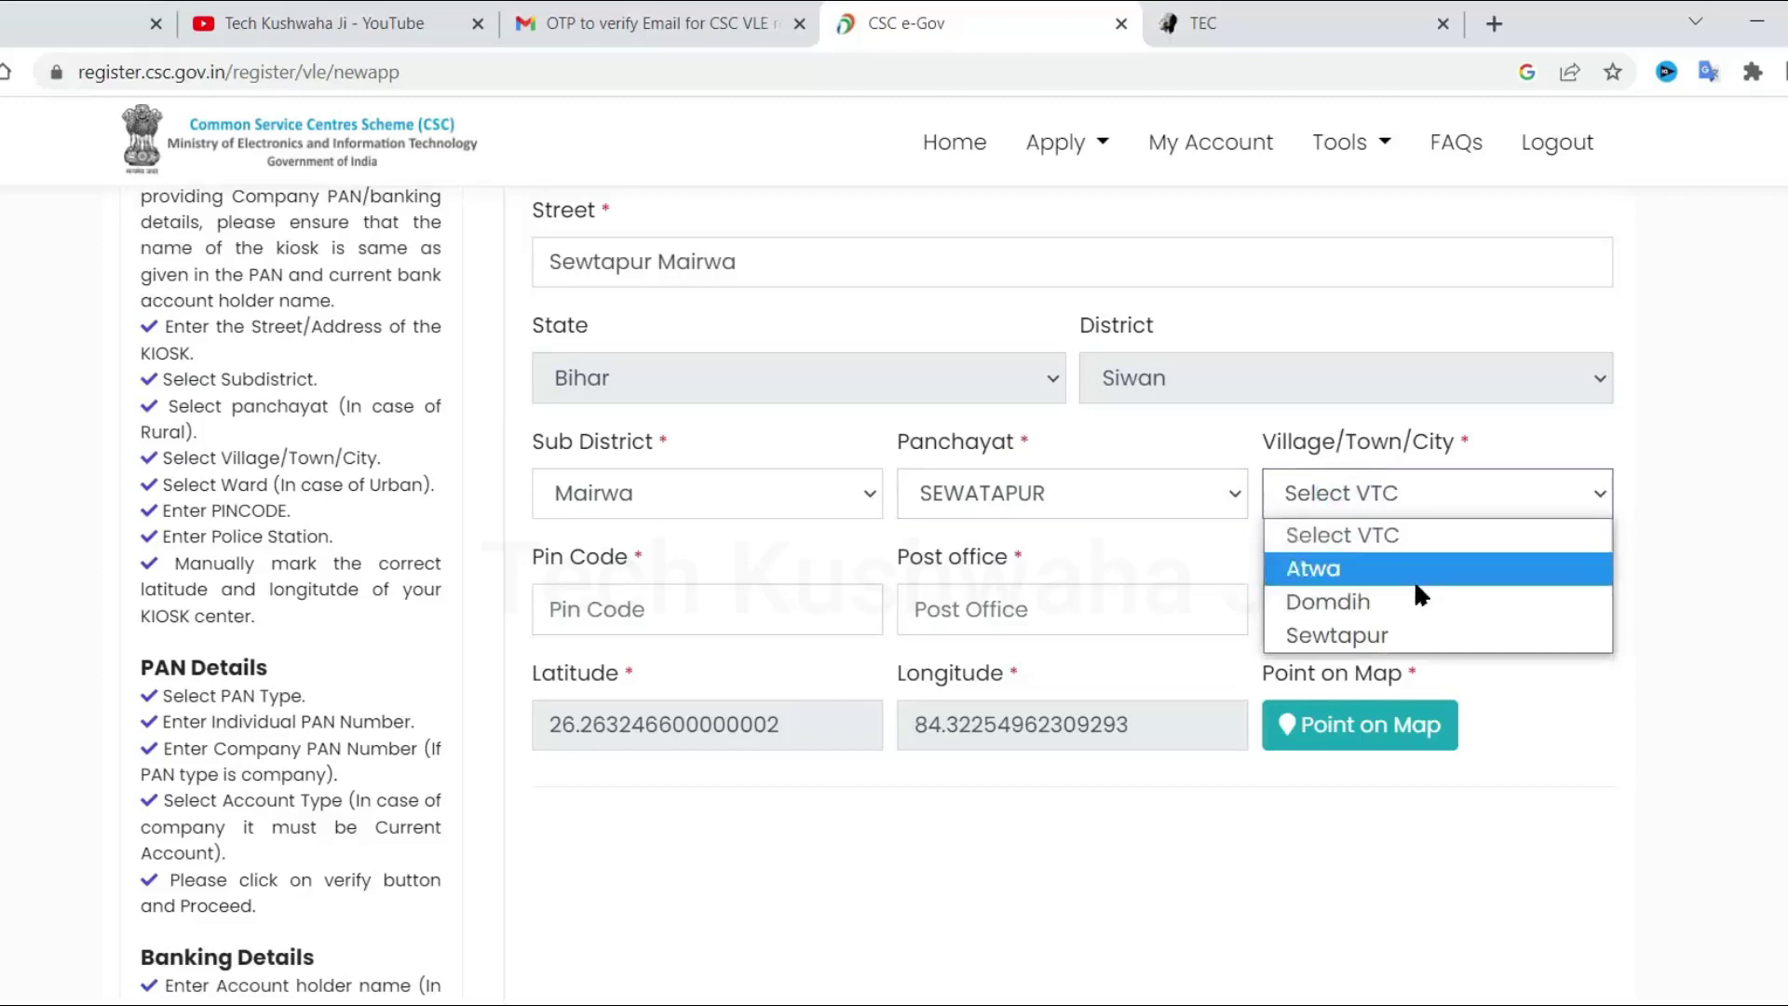
click(1432, 635)
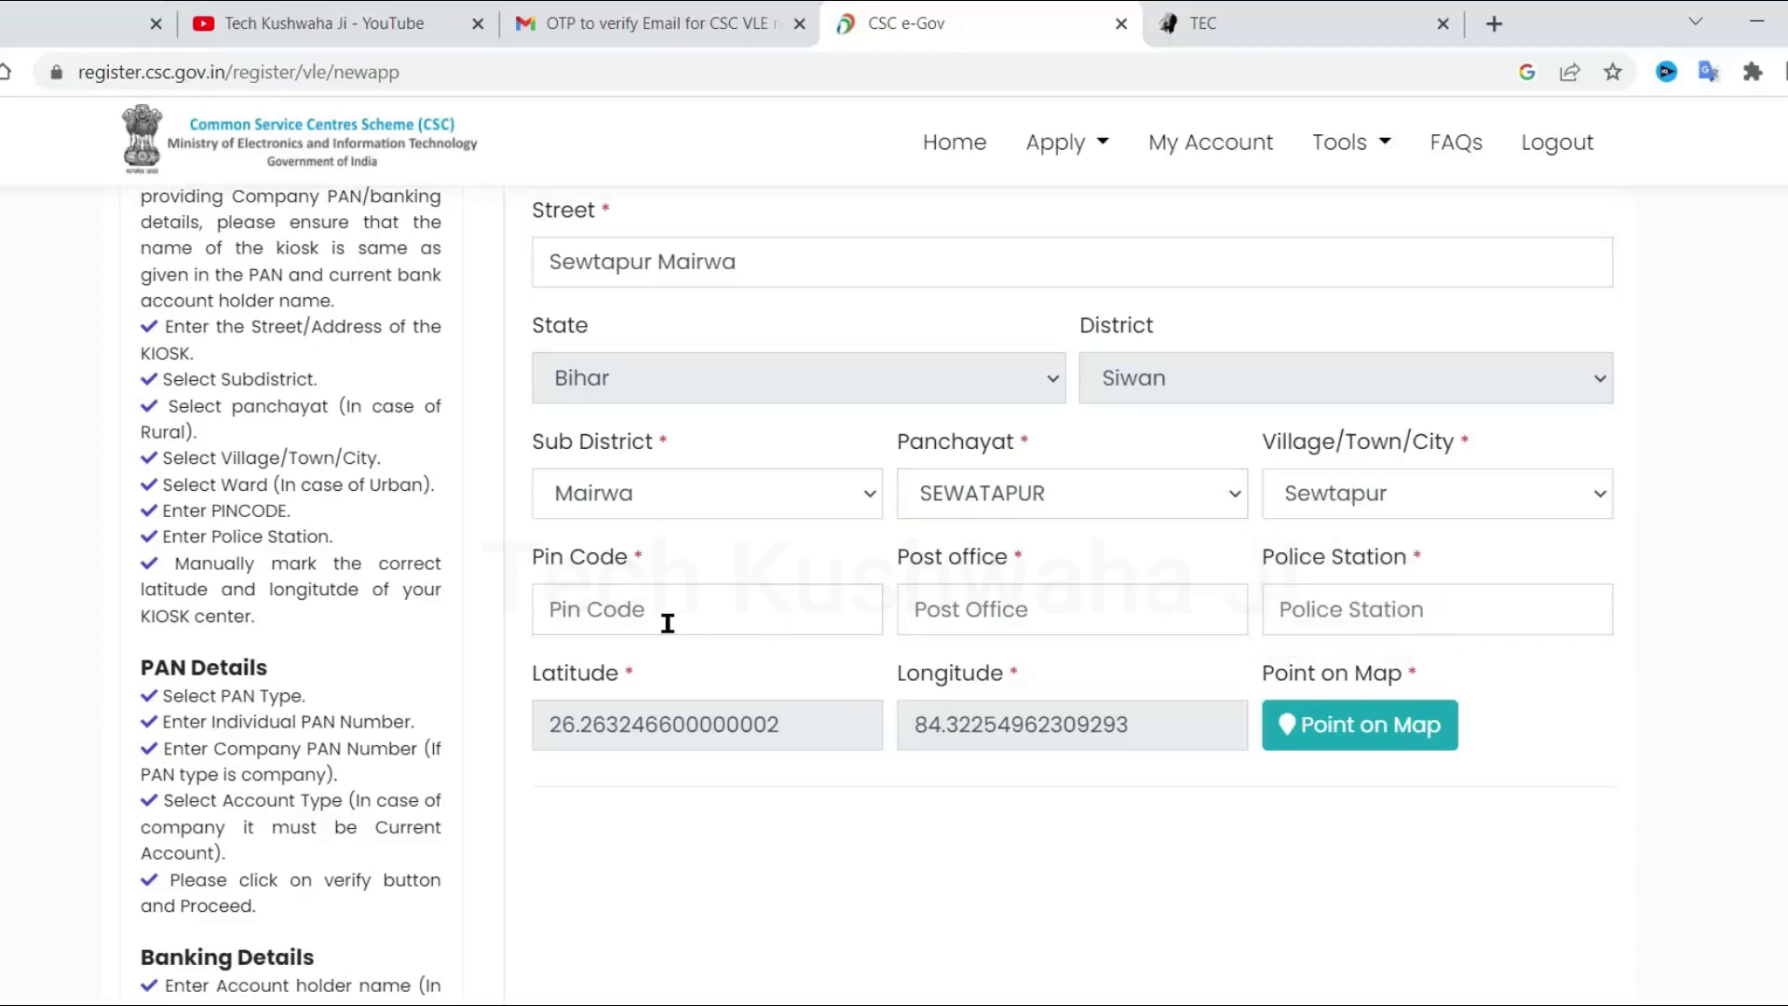
click(1015, 618)
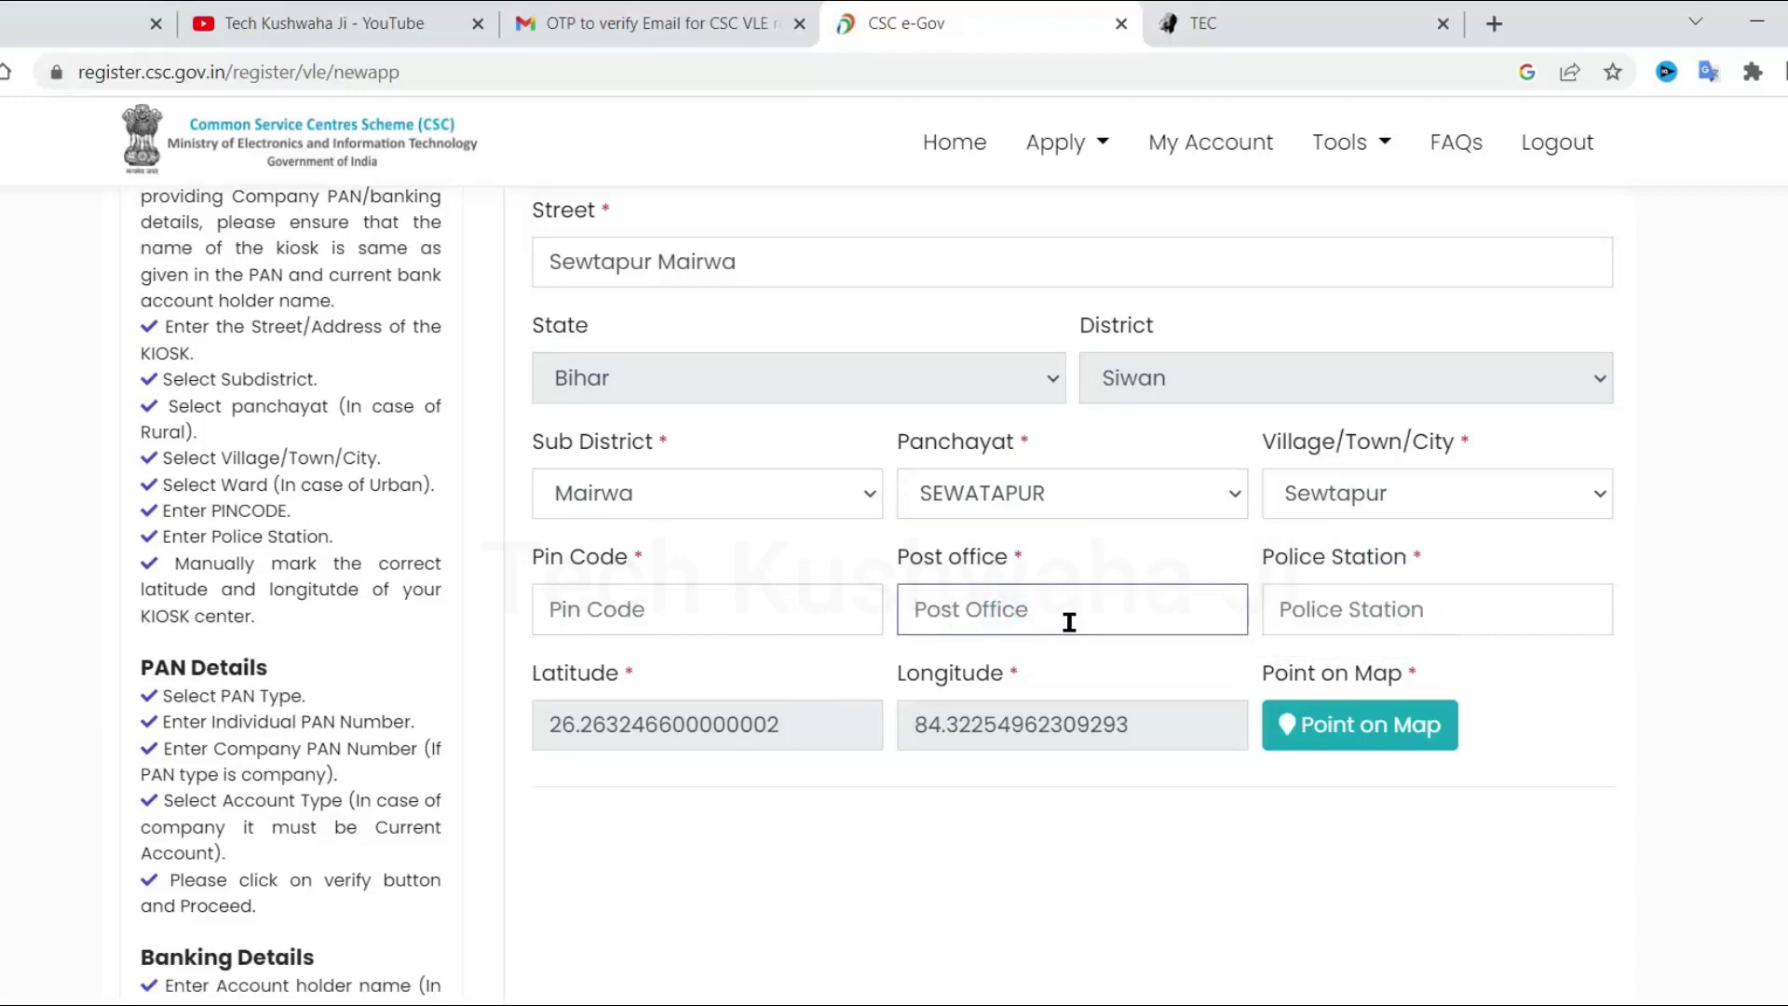
click(1357, 609)
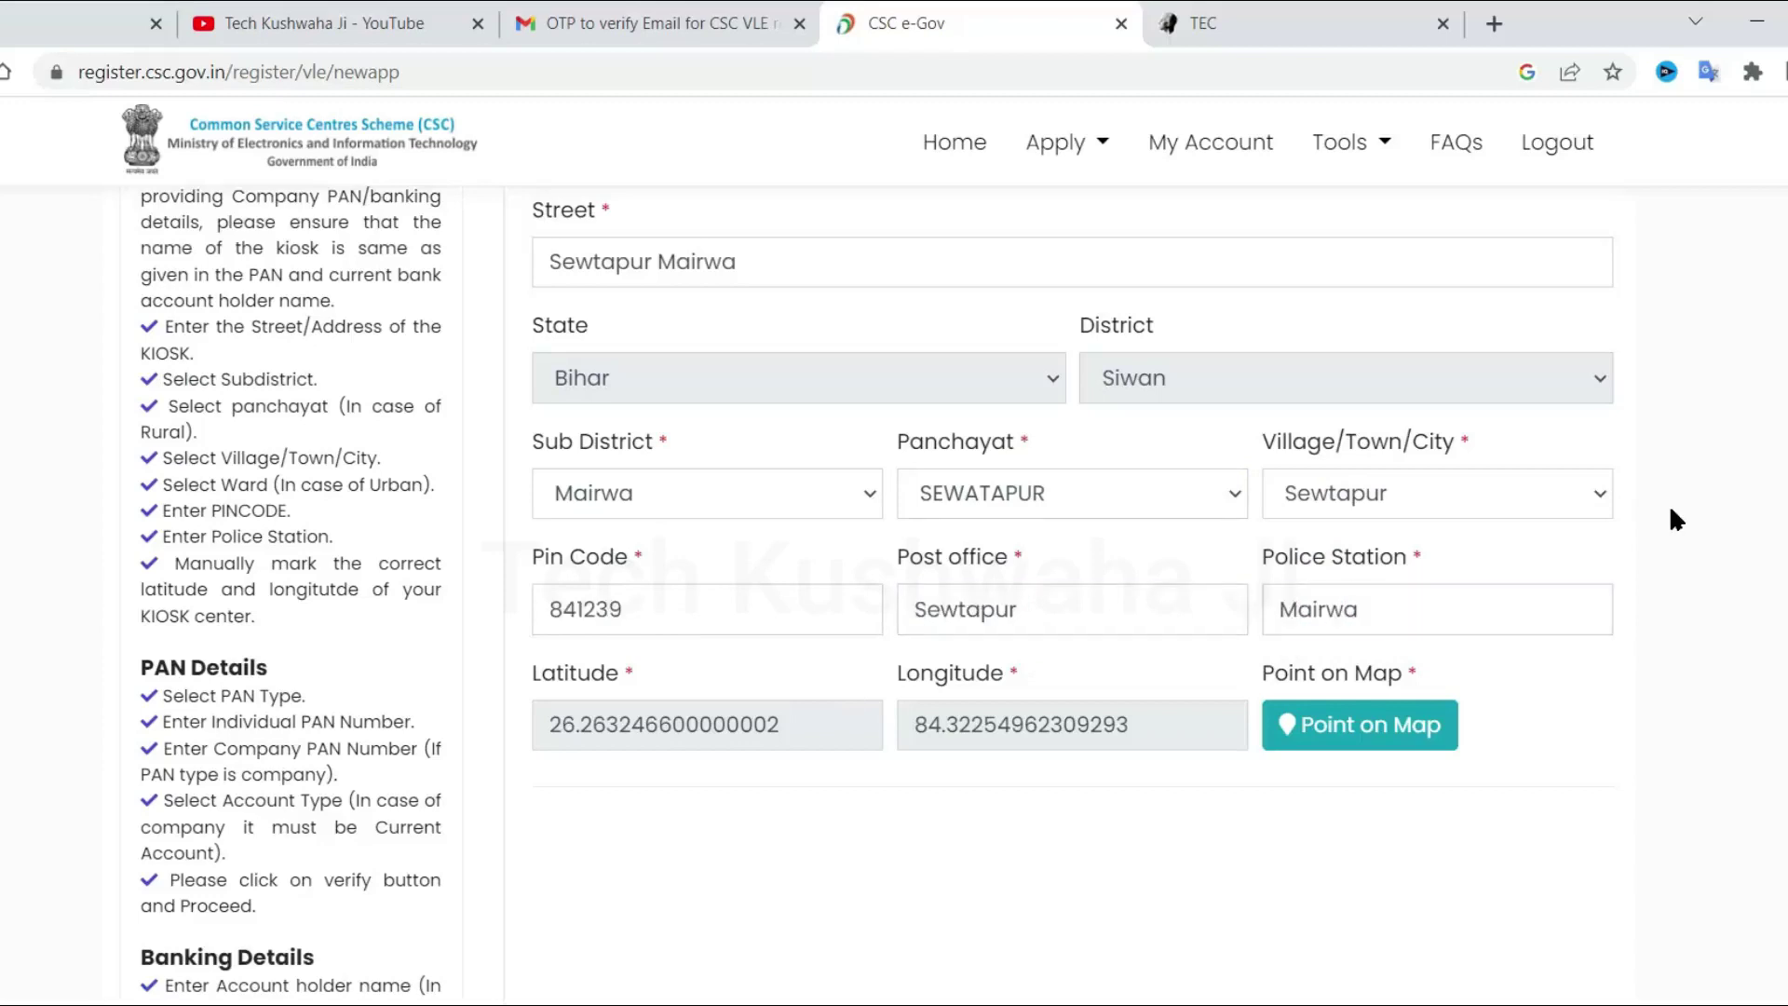
scroll(1671, 510, down, 3)
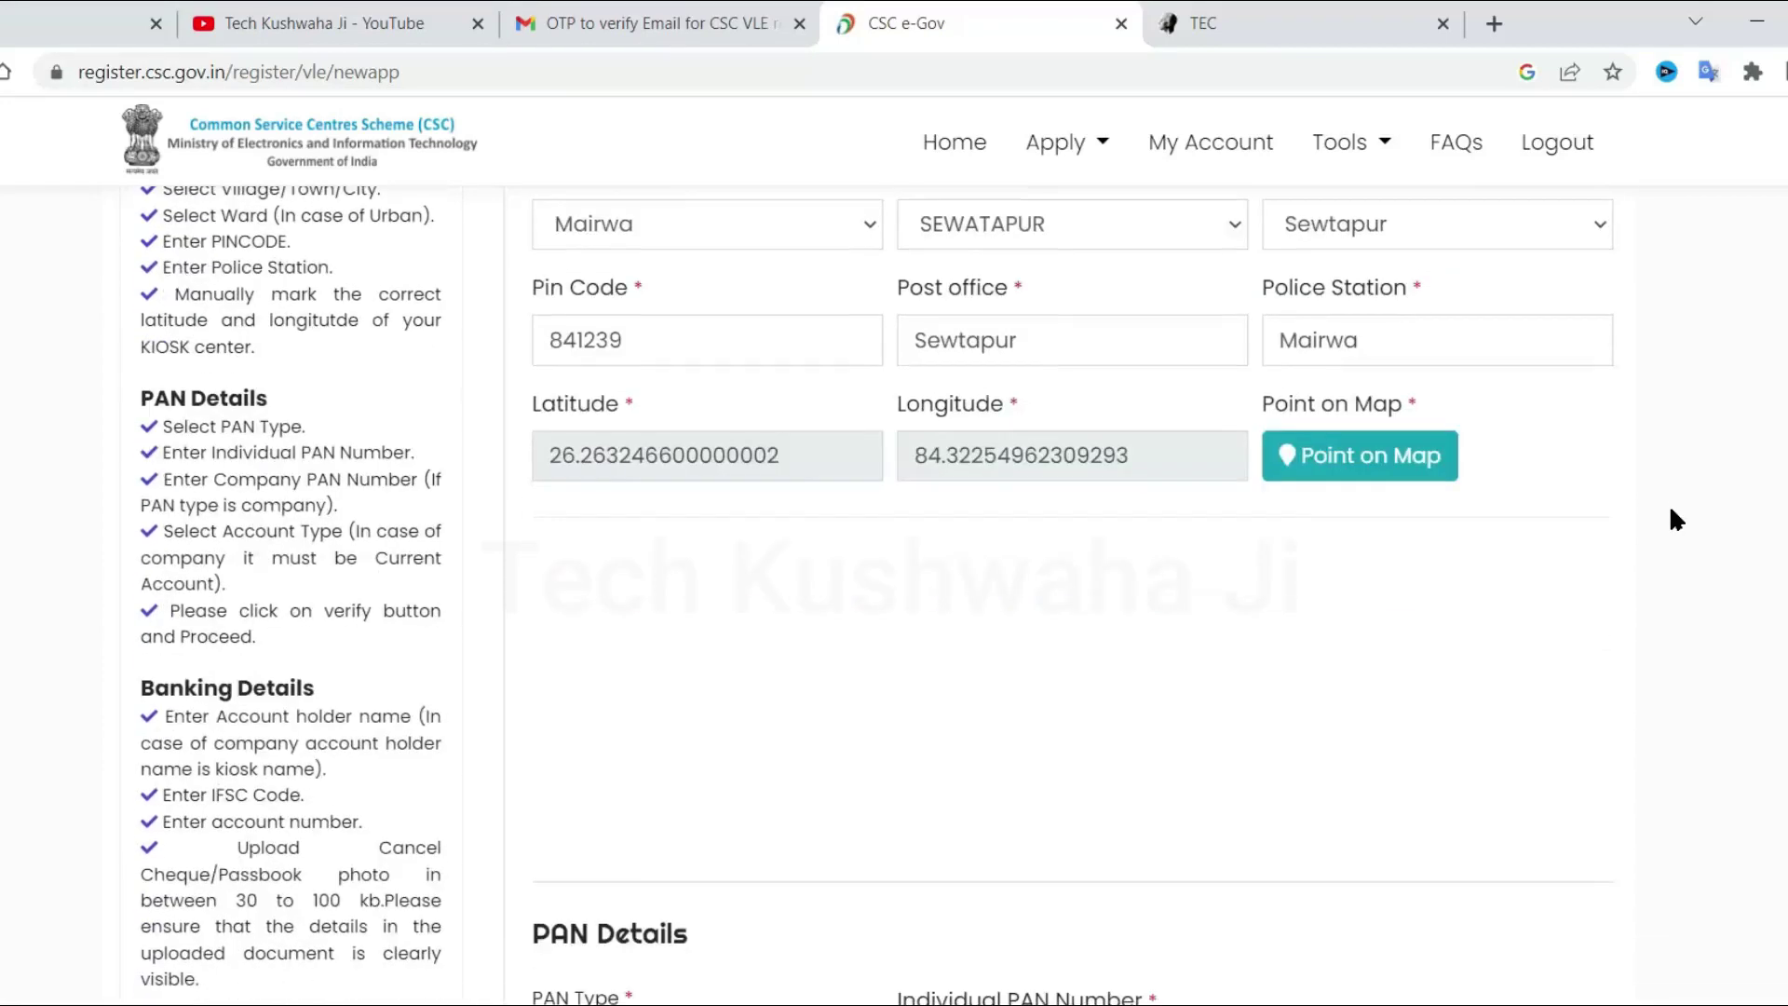
- Pin the kiosk location near Mairwa on the Point on Map view
click(1369, 461)
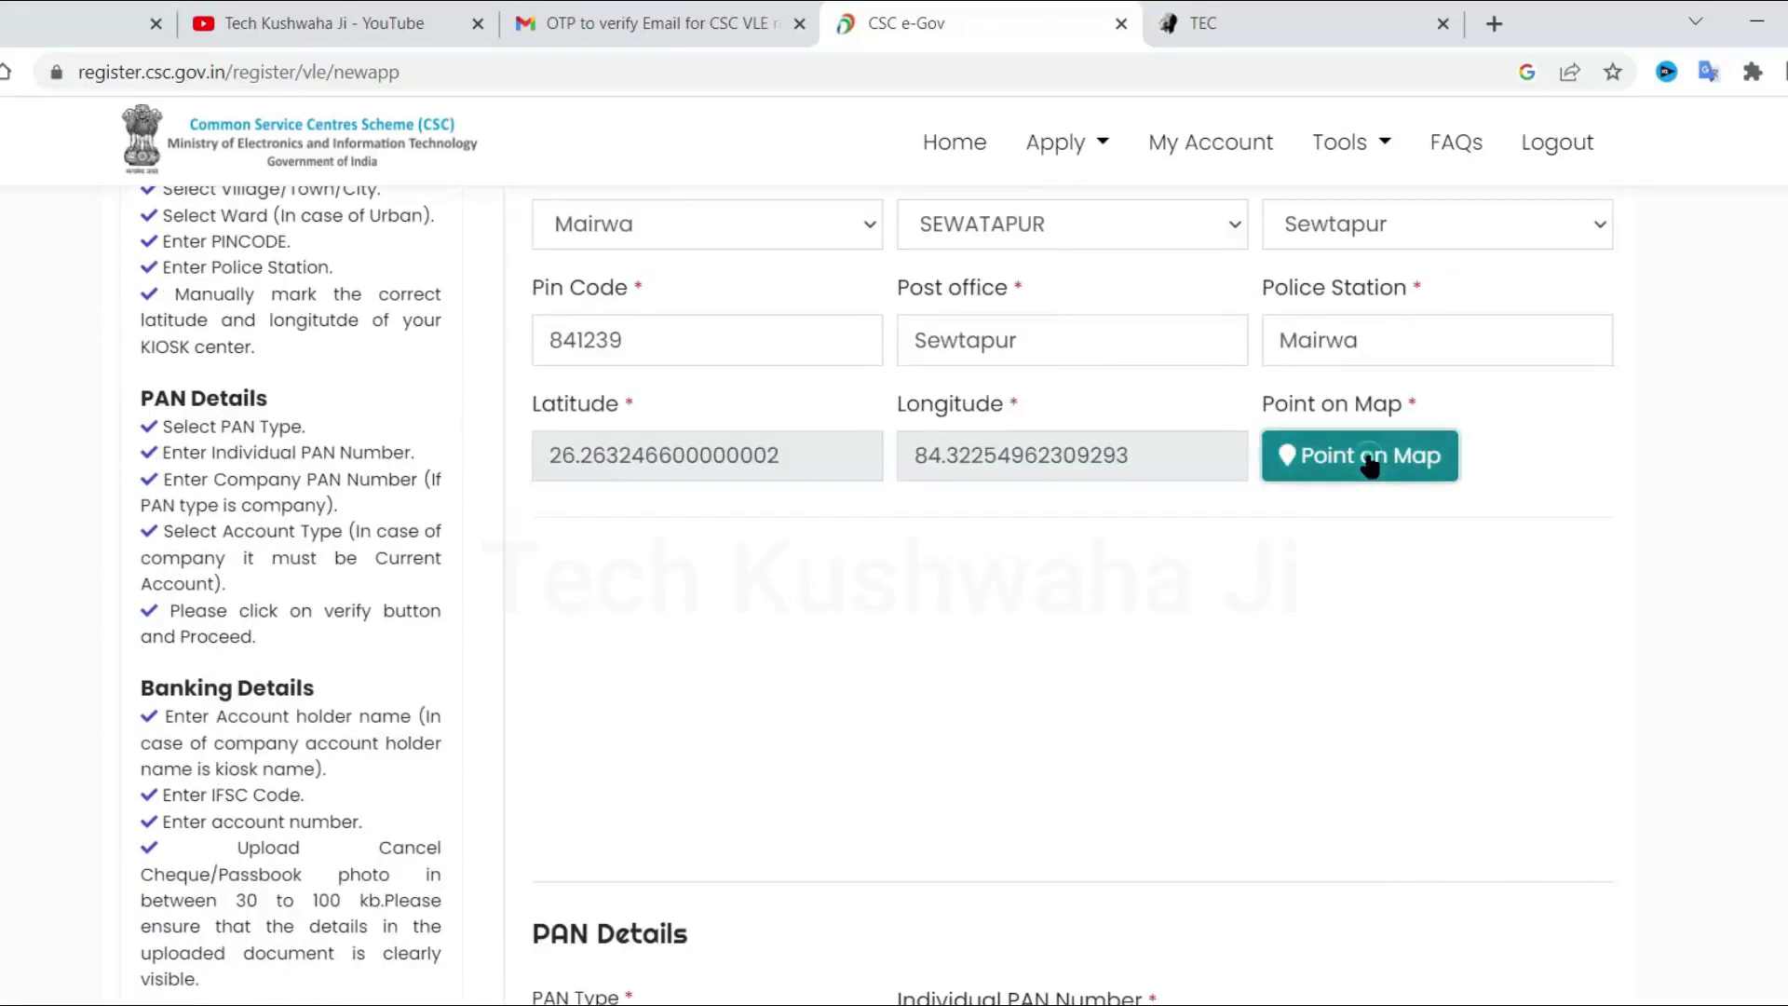
scroll(1070, 596, down, 2)
scroll(1071, 579, up, 1)
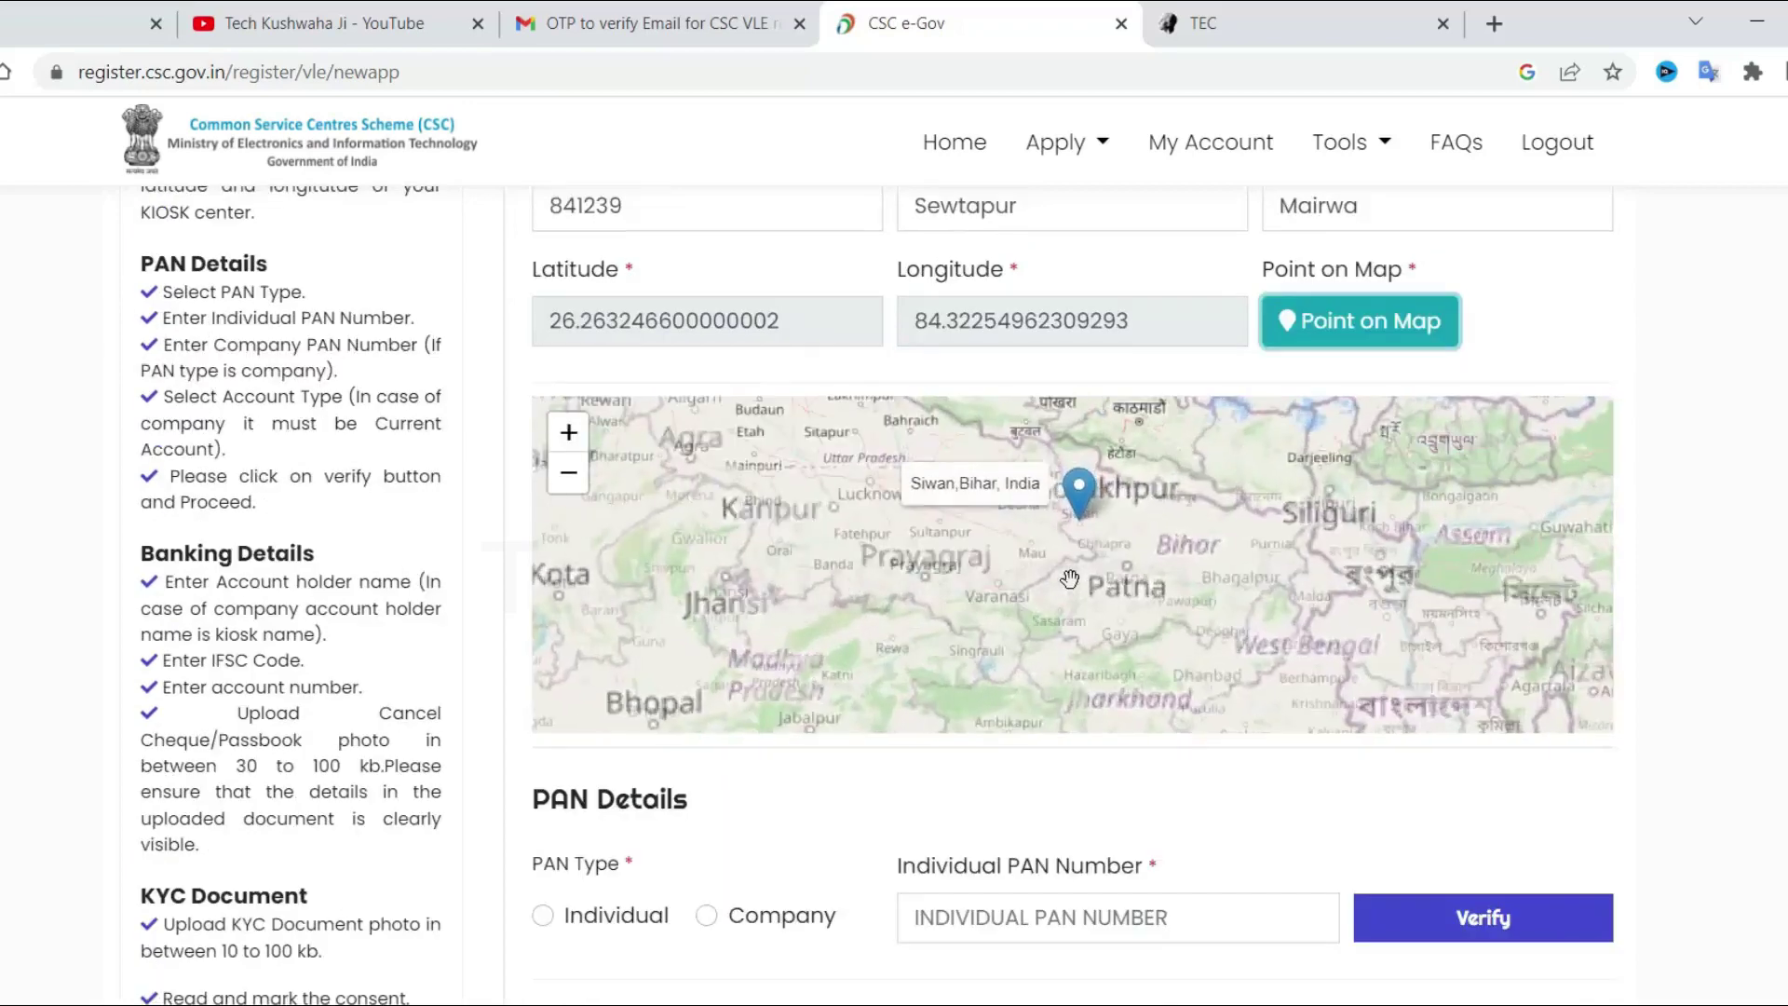
scroll(1071, 579, up, 2)
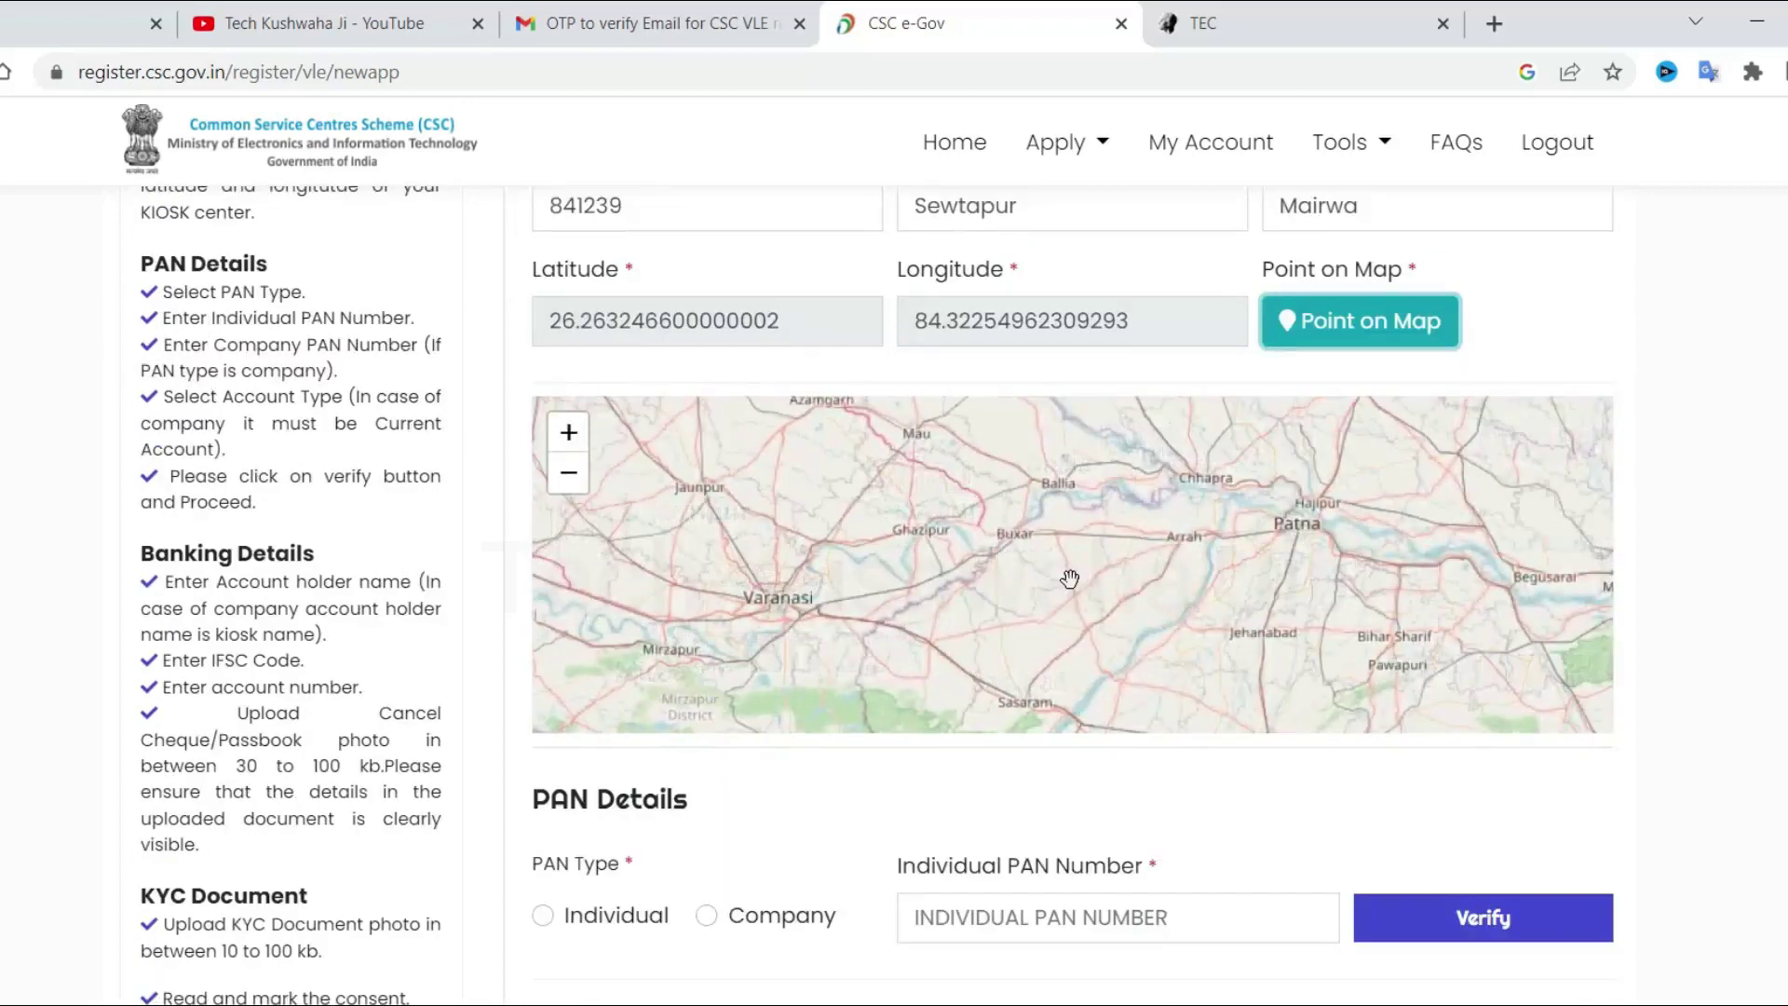
drag(1256, 445, 1081, 570)
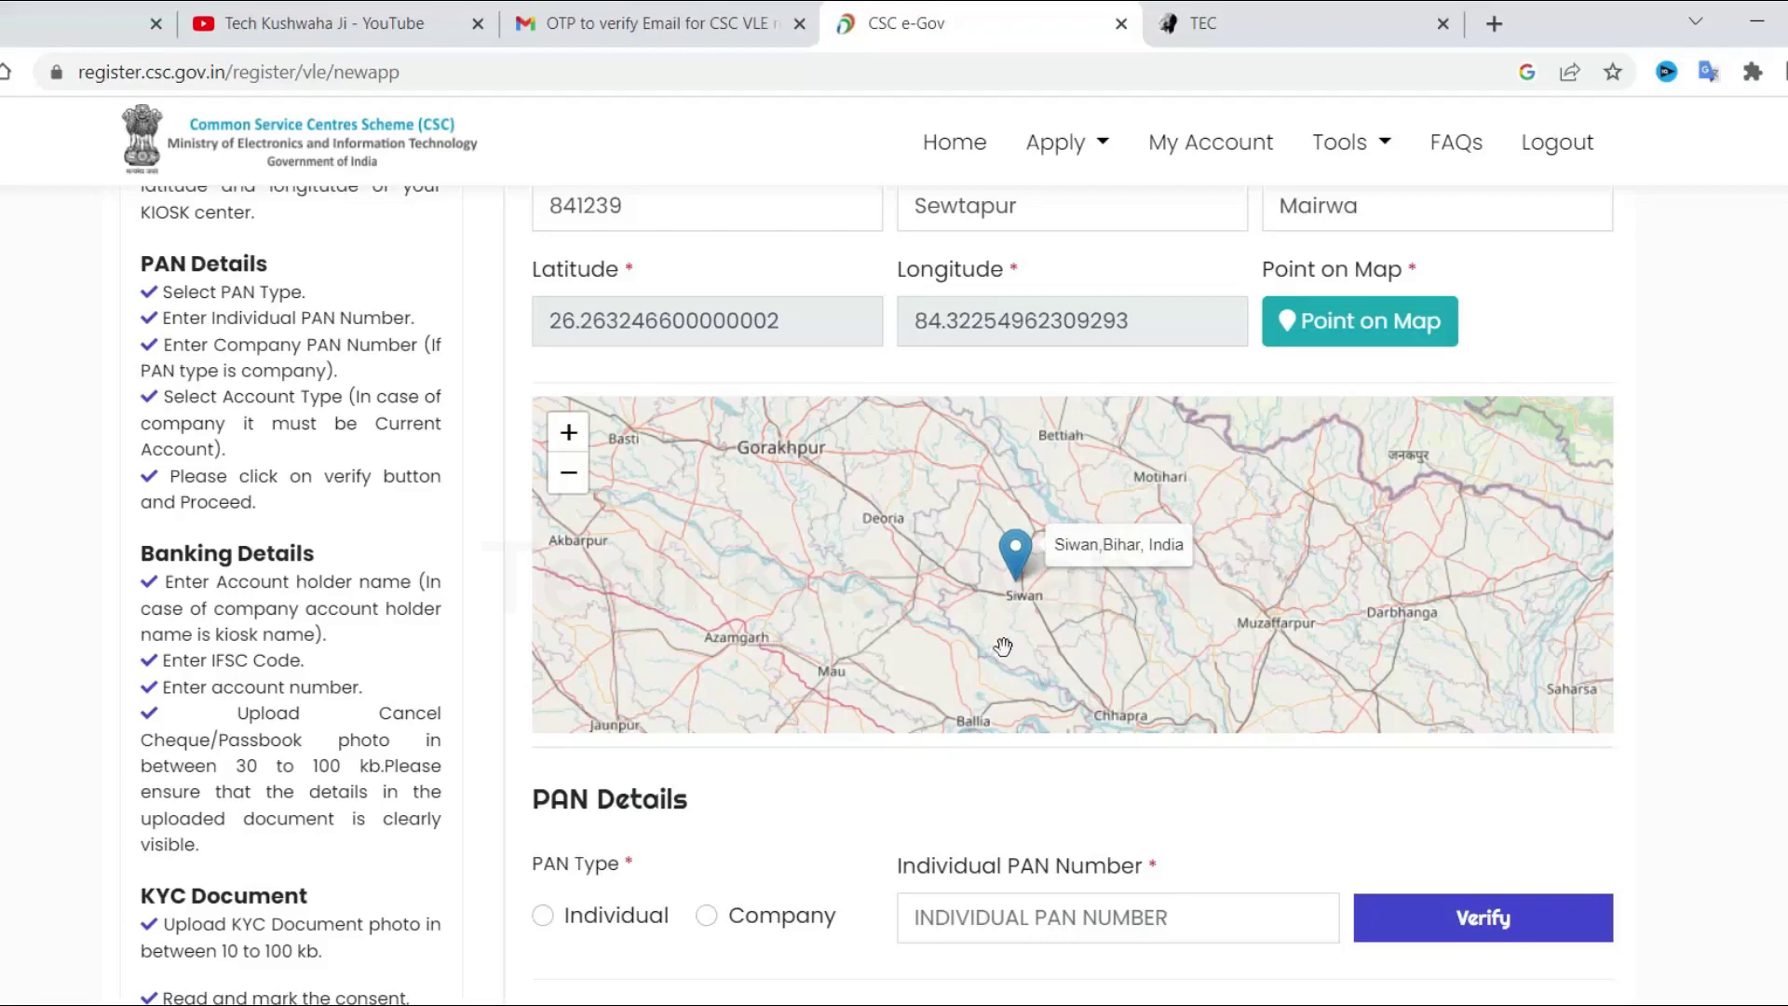
scroll(1062, 599, up, 2)
scroll(1054, 600, up, 3)
scroll(830, 556, down, 3)
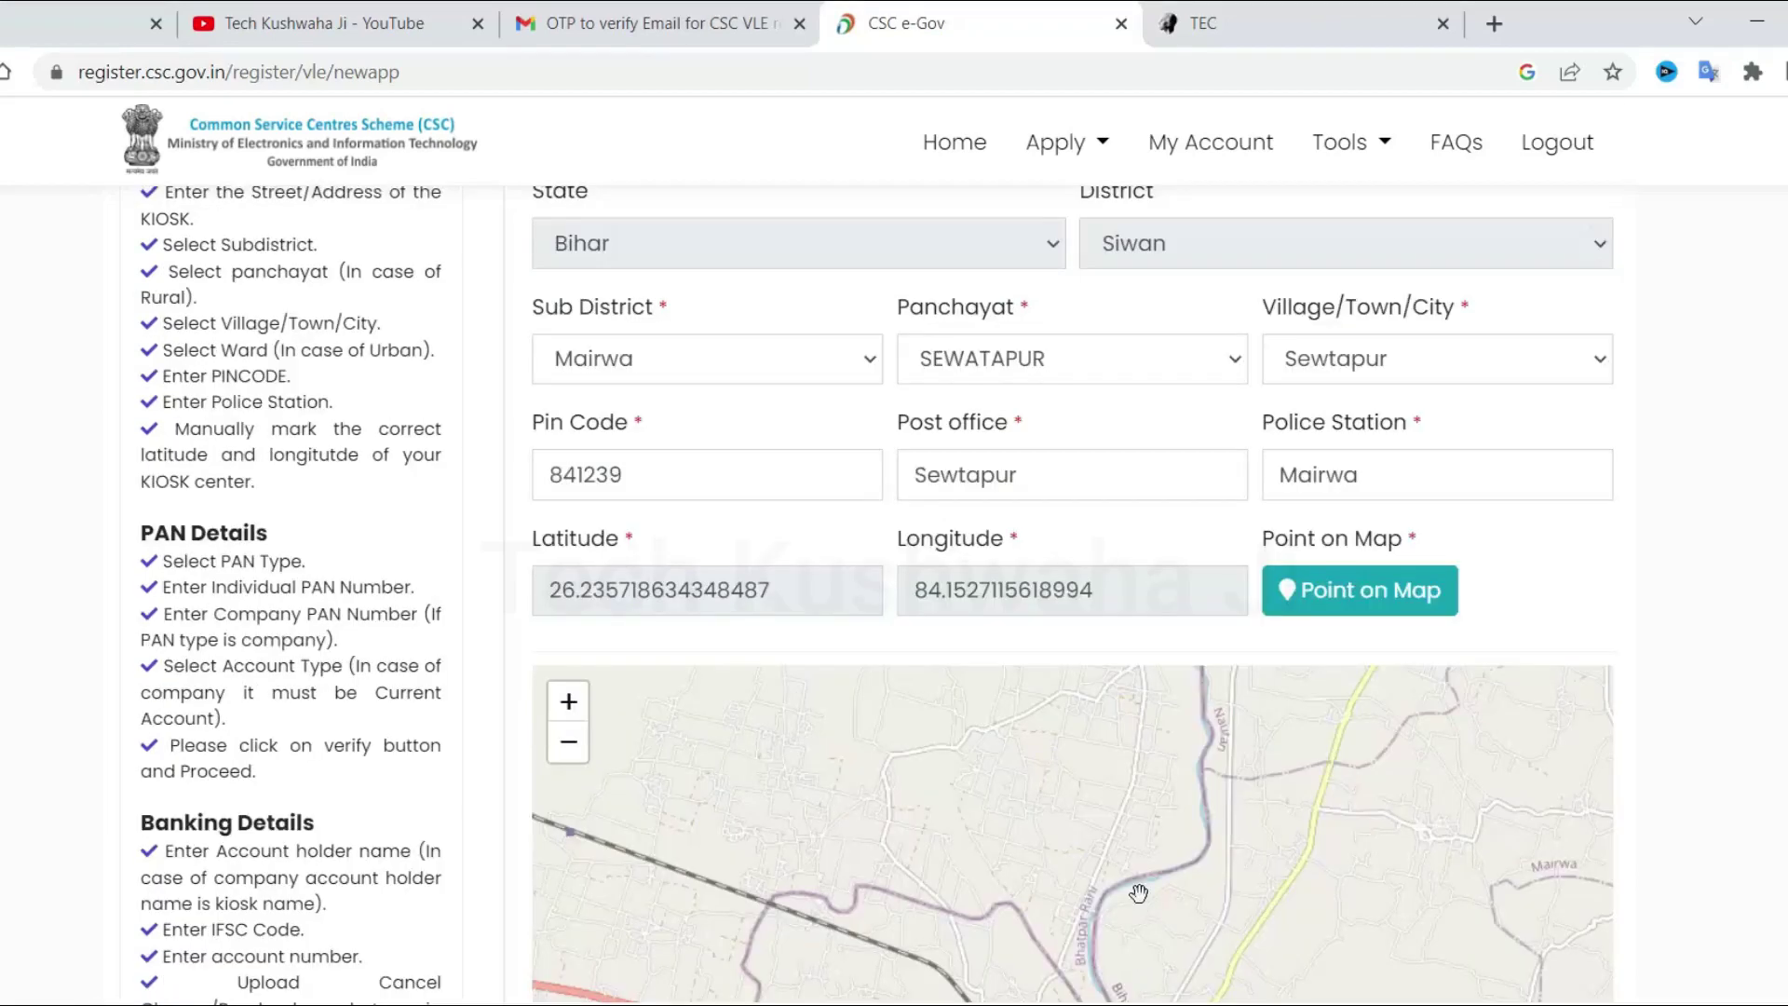
scroll(1139, 892, down, 1)
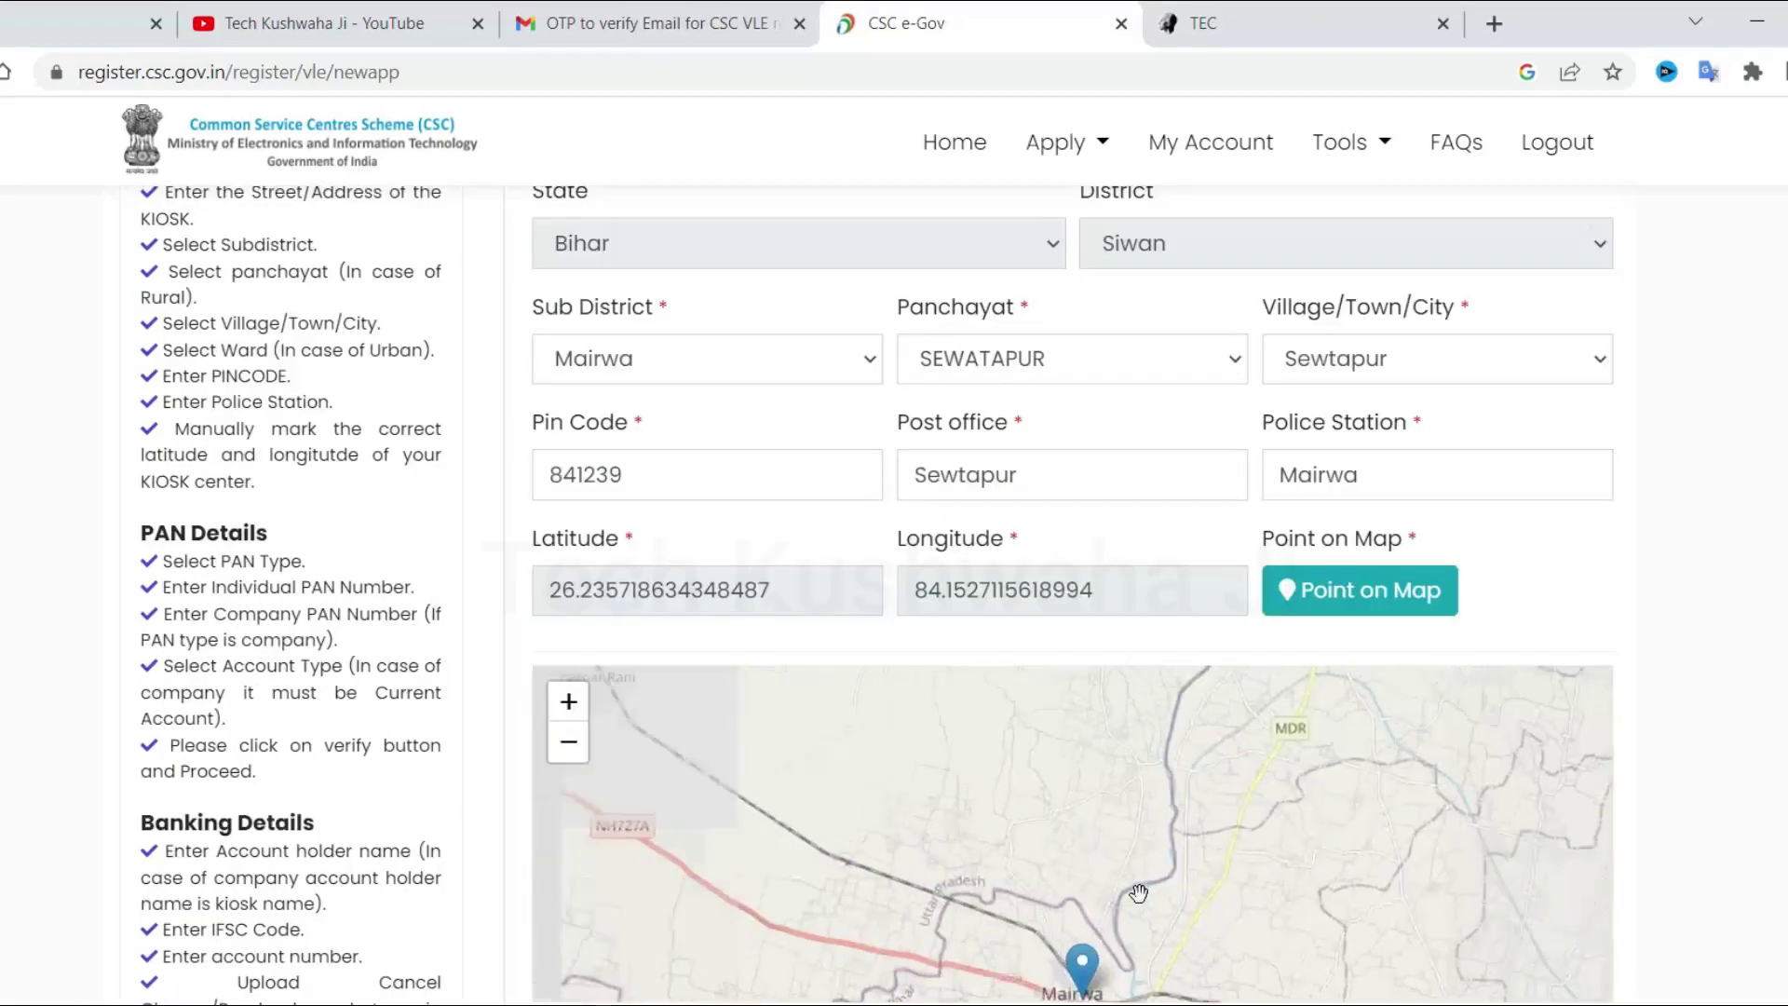
scroll(1139, 893, up, 1)
scroll(1011, 905, down, 2)
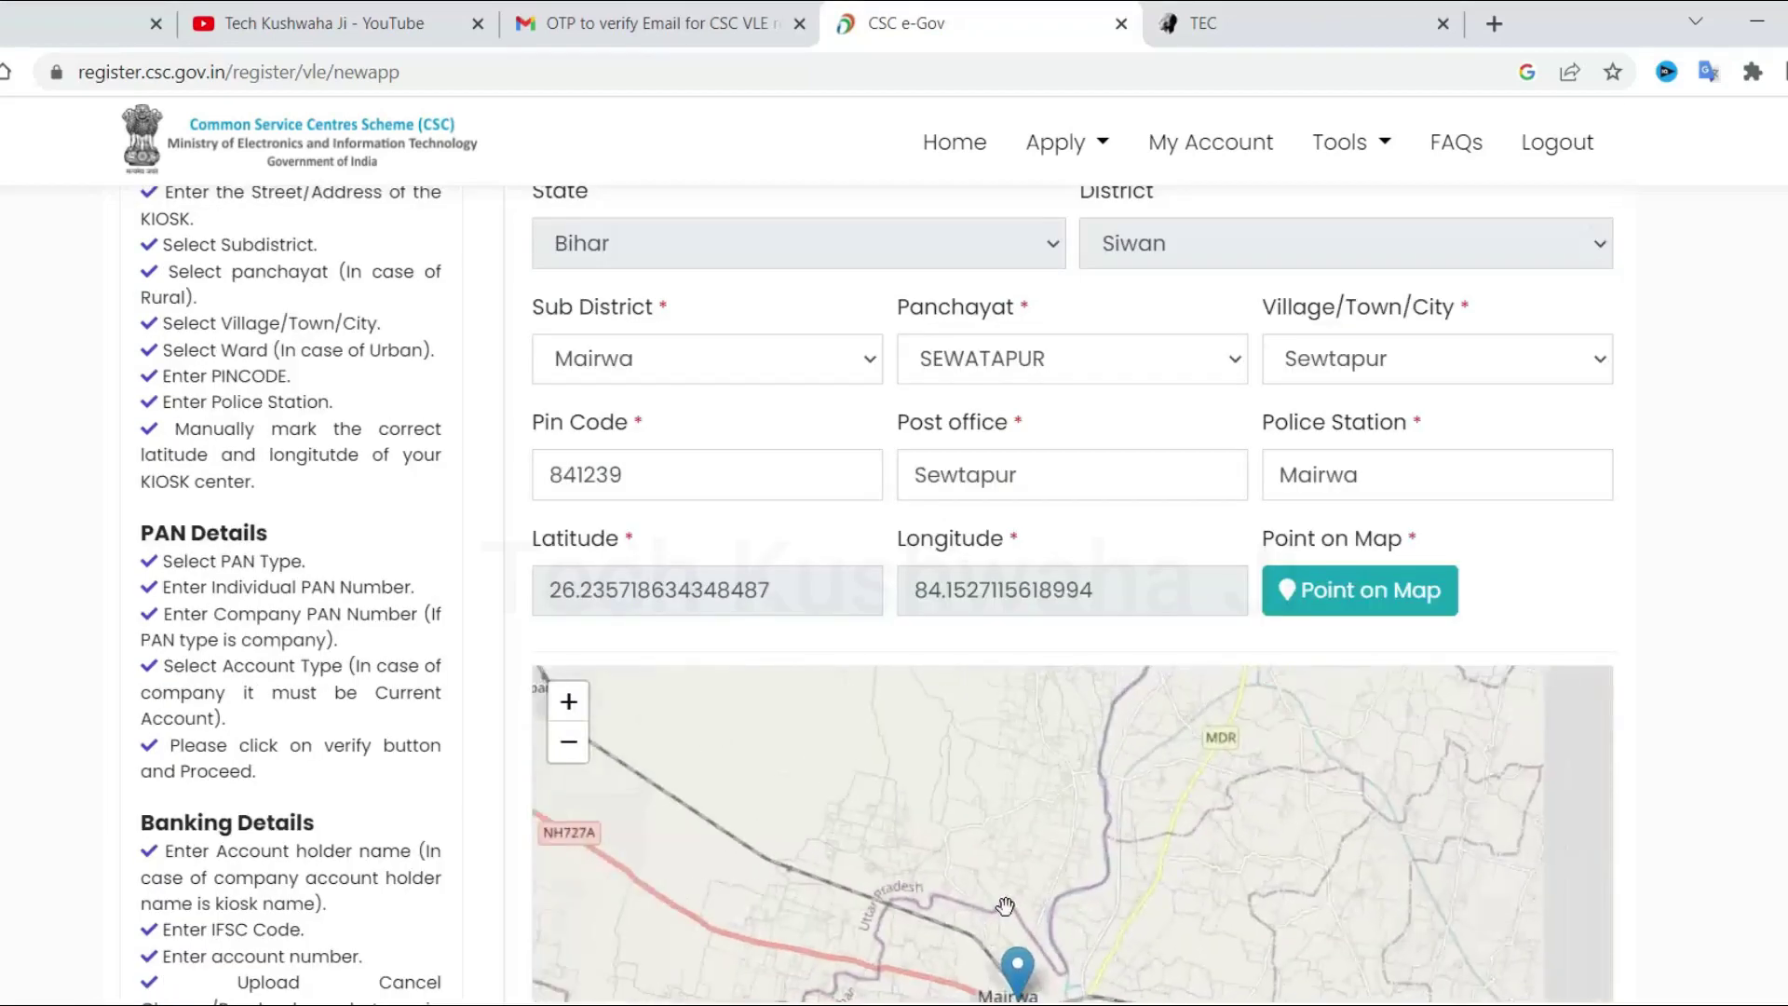
scroll(1744, 557, up, 7)
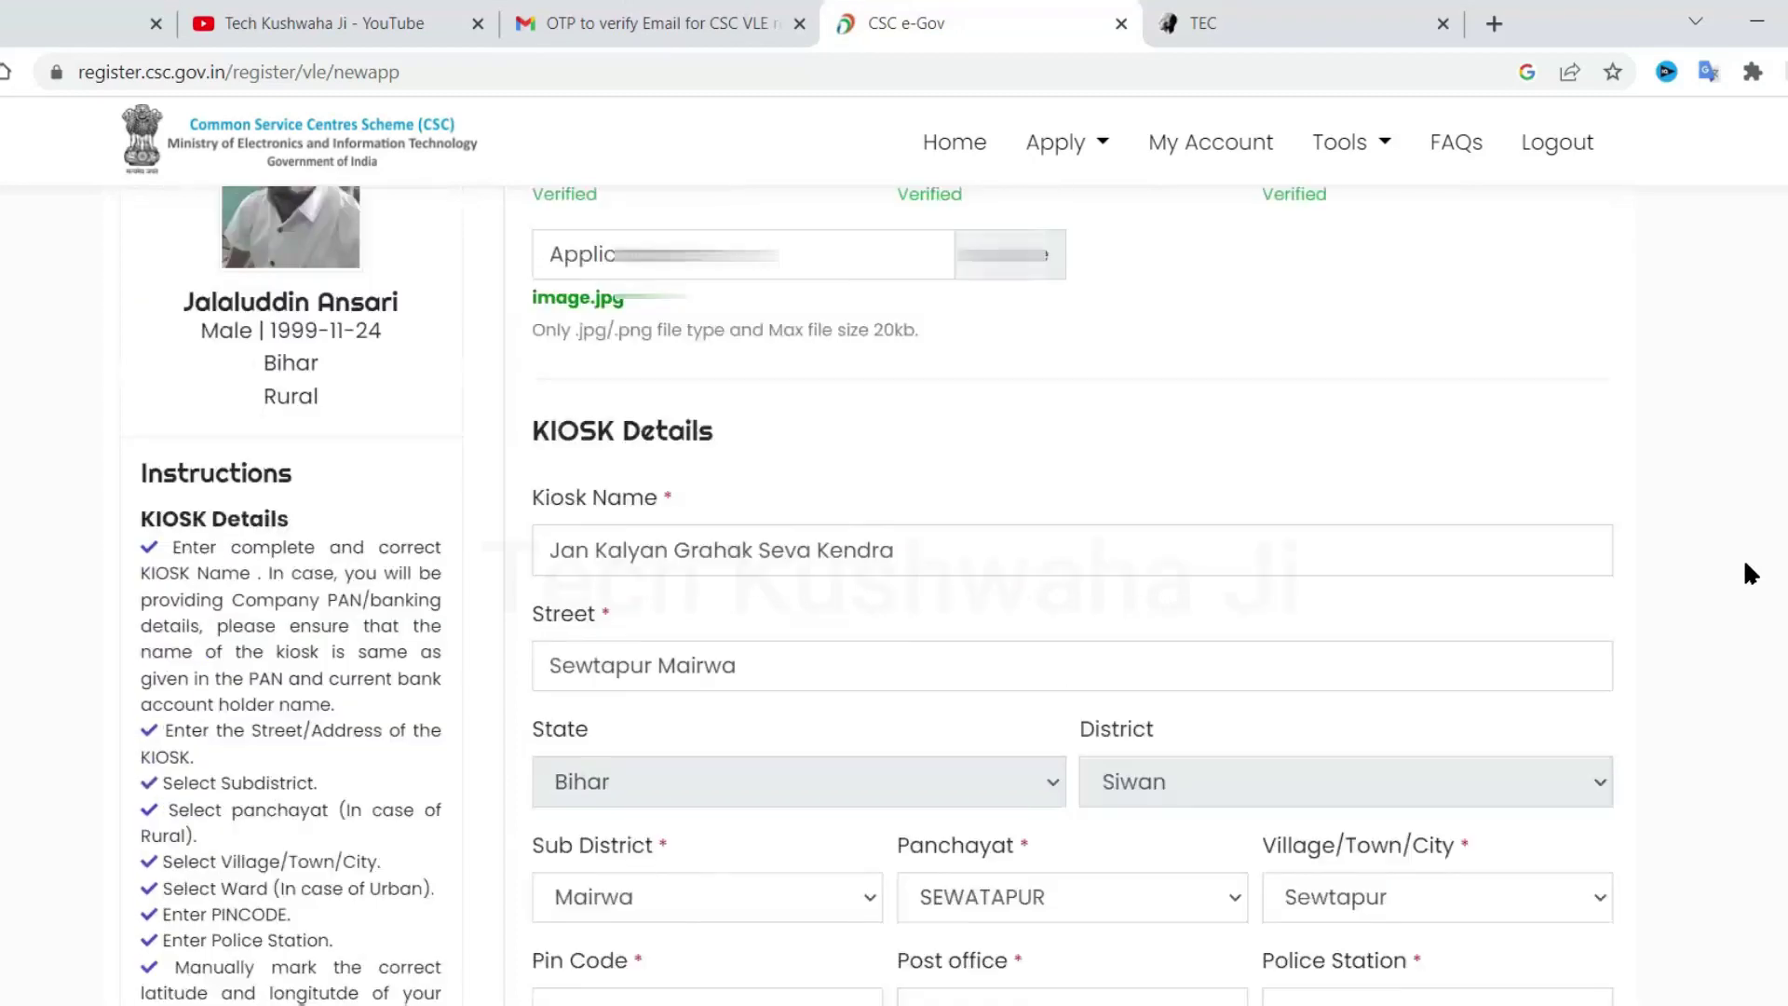
scroll(1231, 679, down, 3)
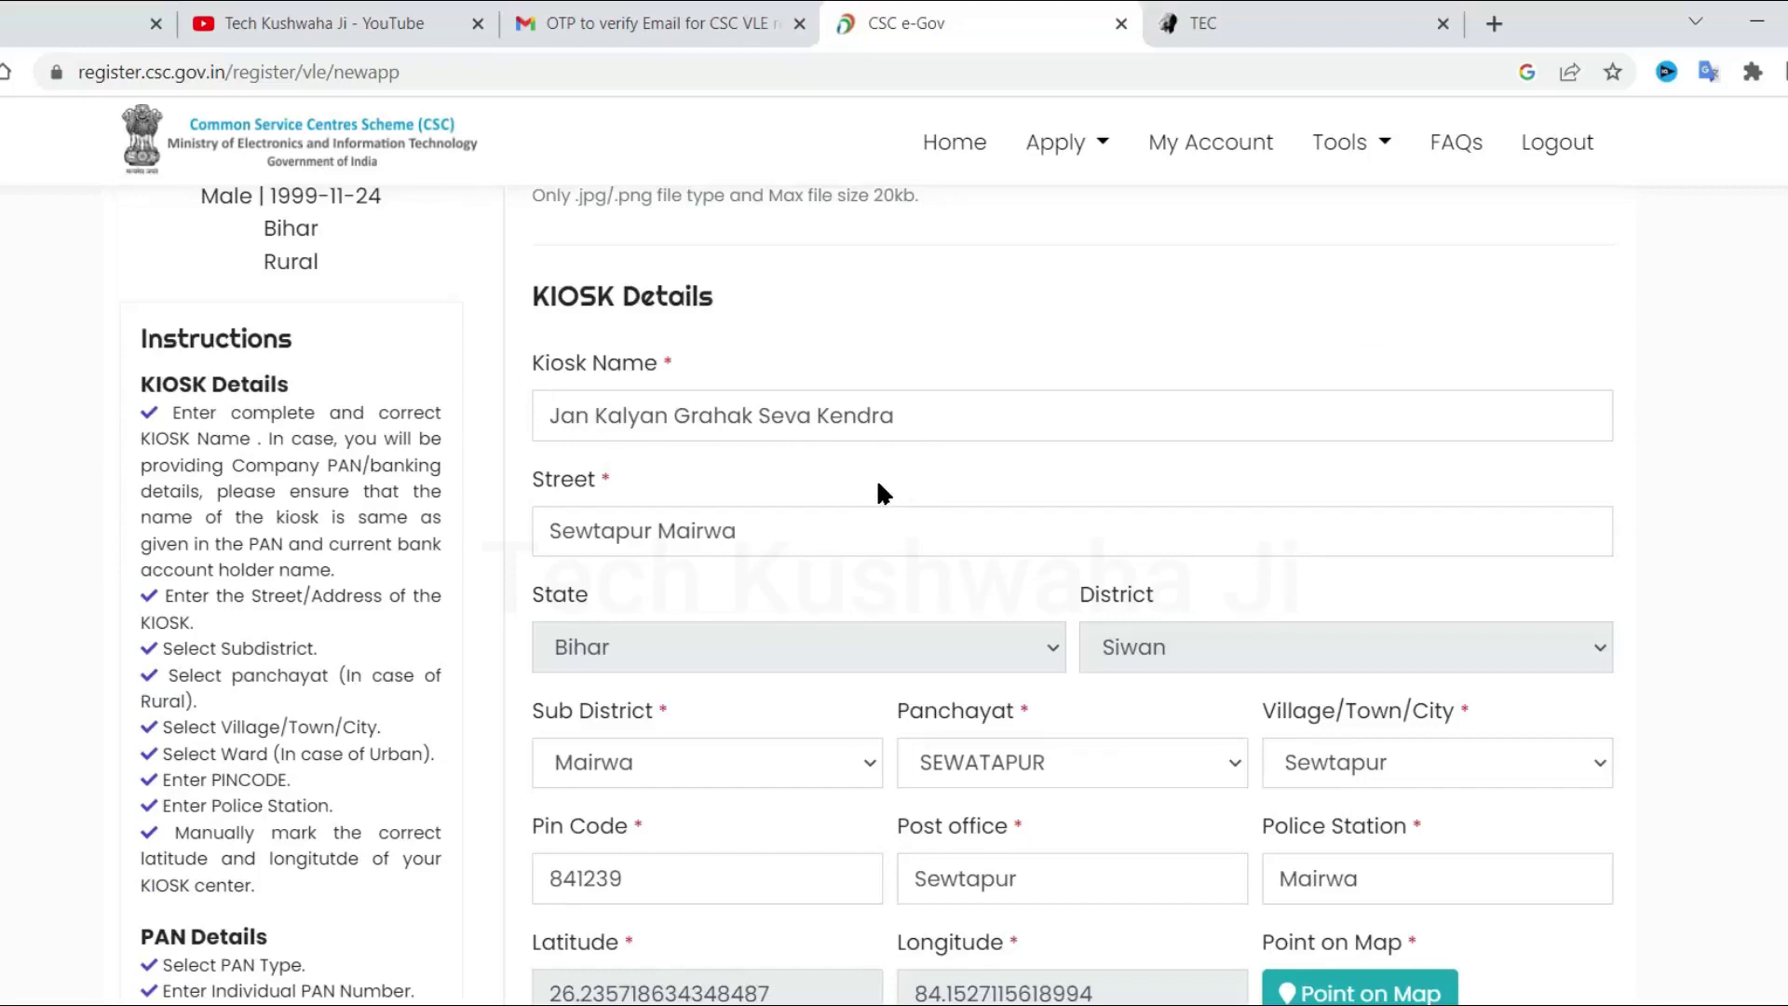
scroll(876, 478, down, 6)
click(1034, 615)
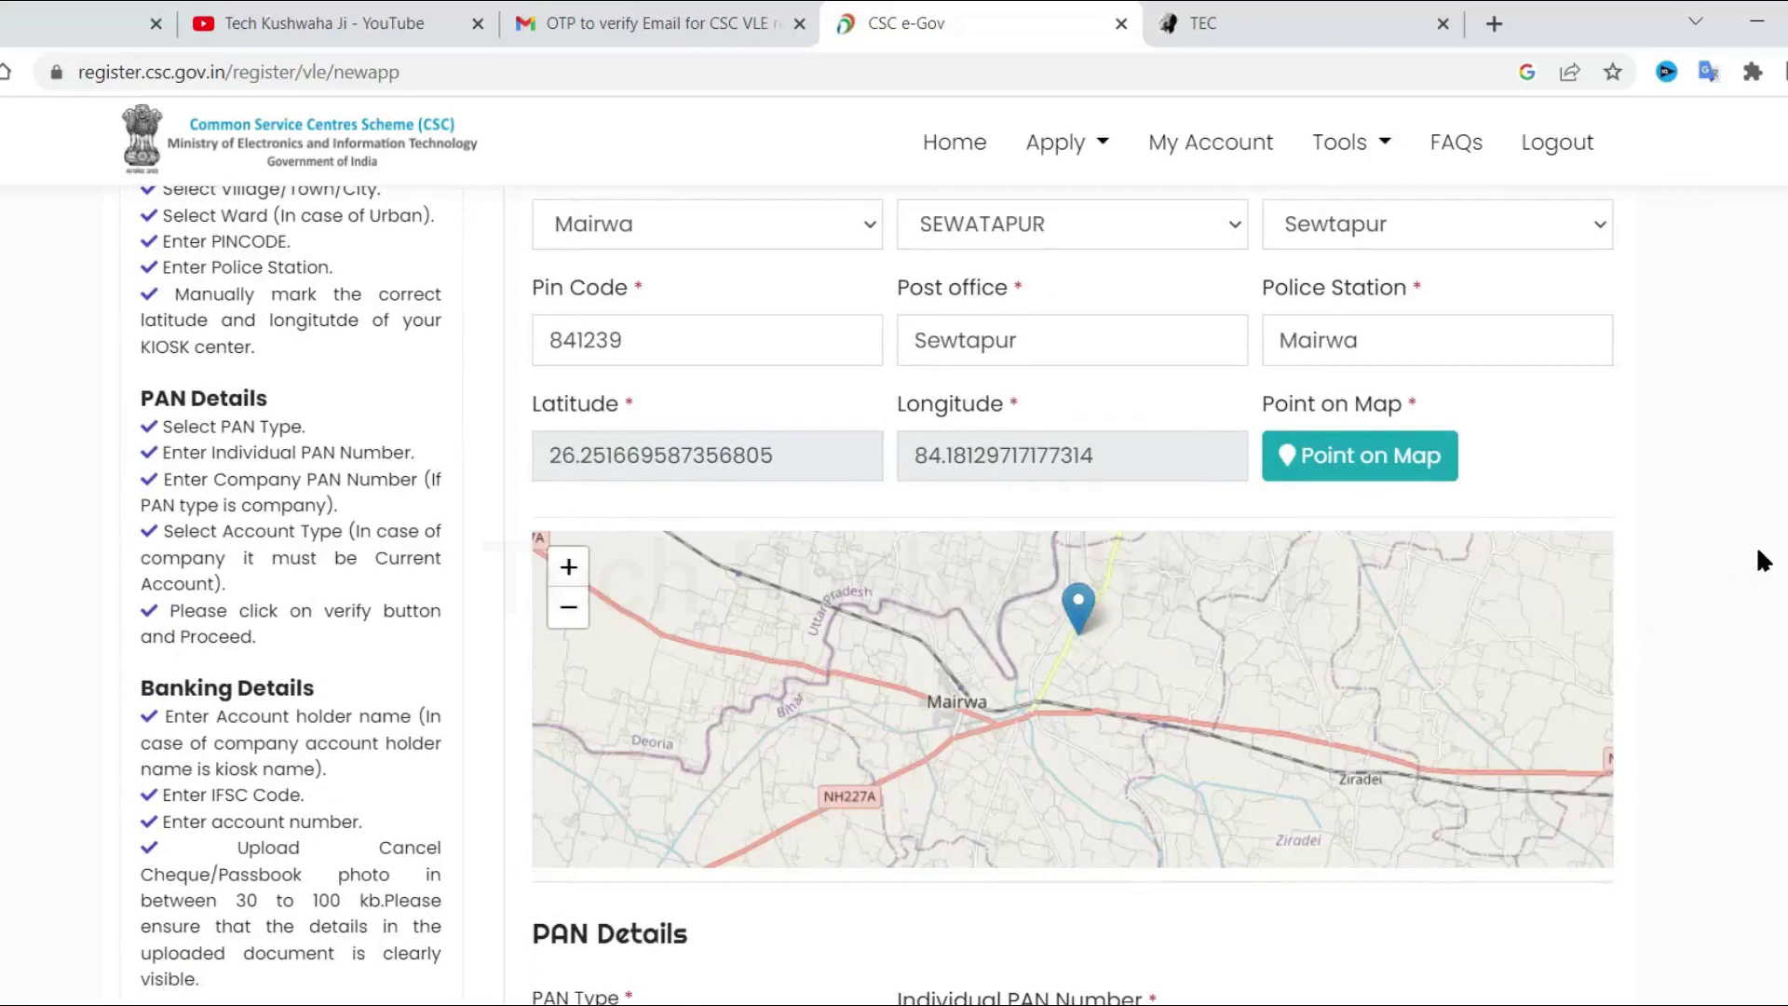
- Set the PAN type to Individual and begin entering the PAN number
scroll(1778, 551, down, 1)
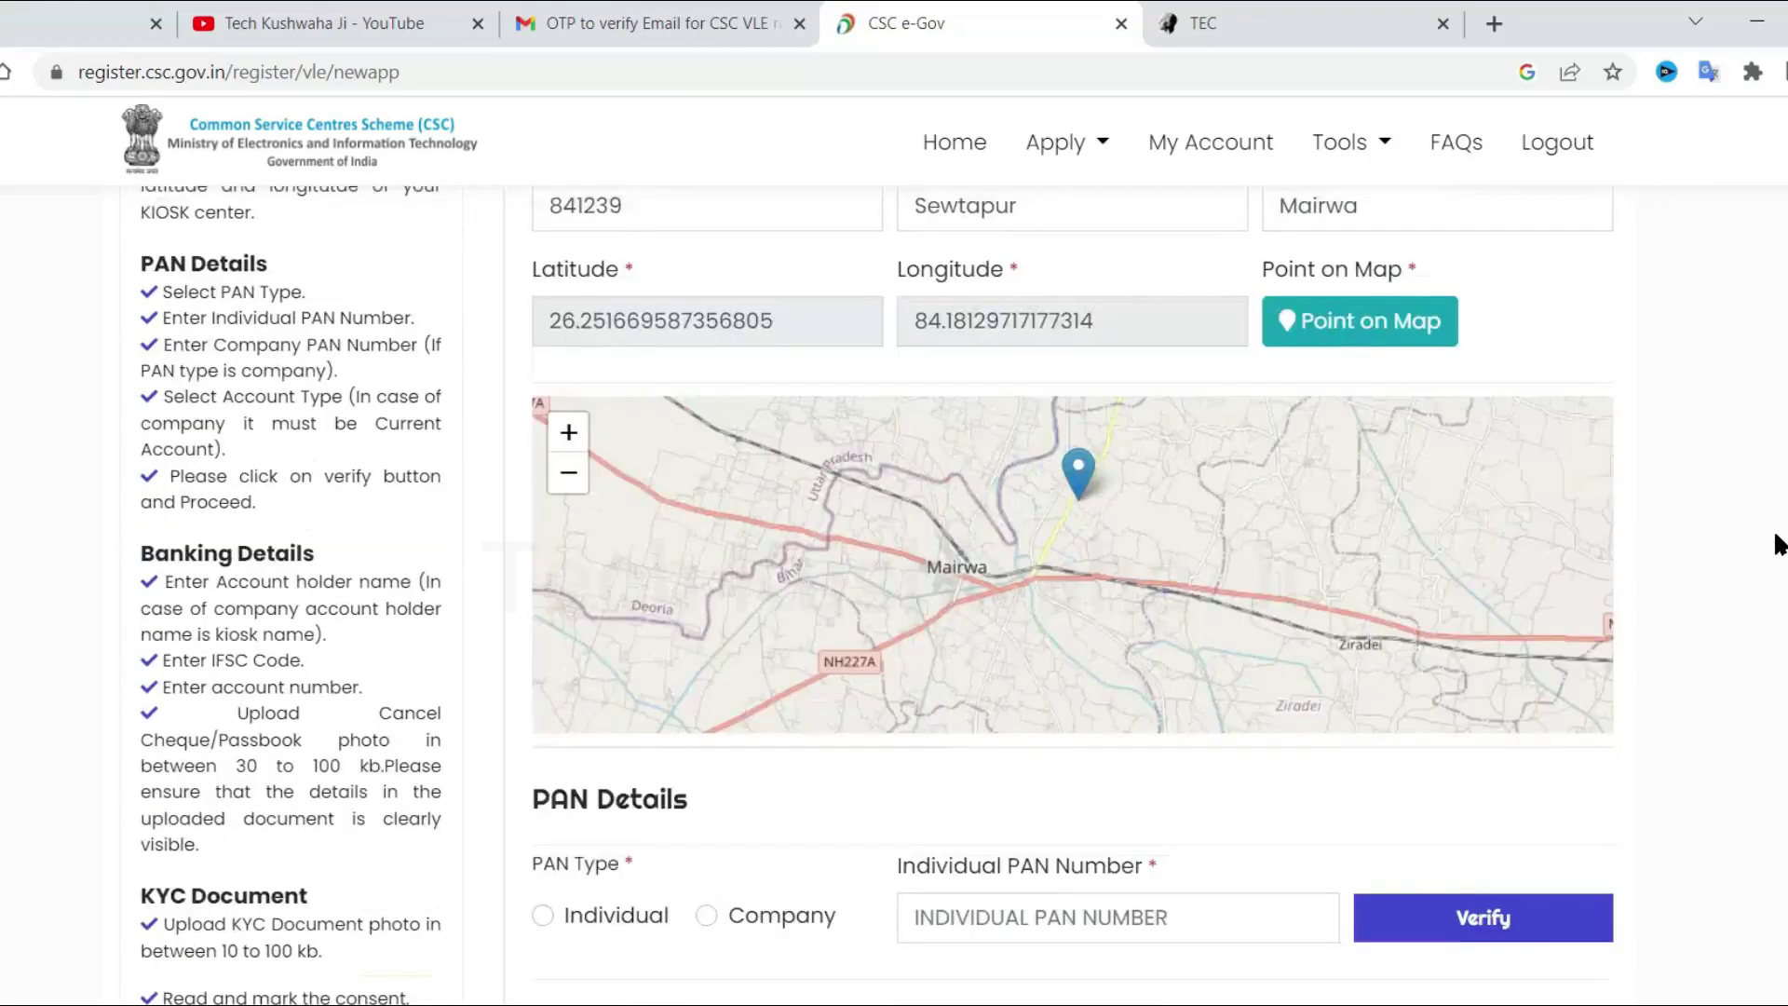
scroll(1777, 545, down, 4)
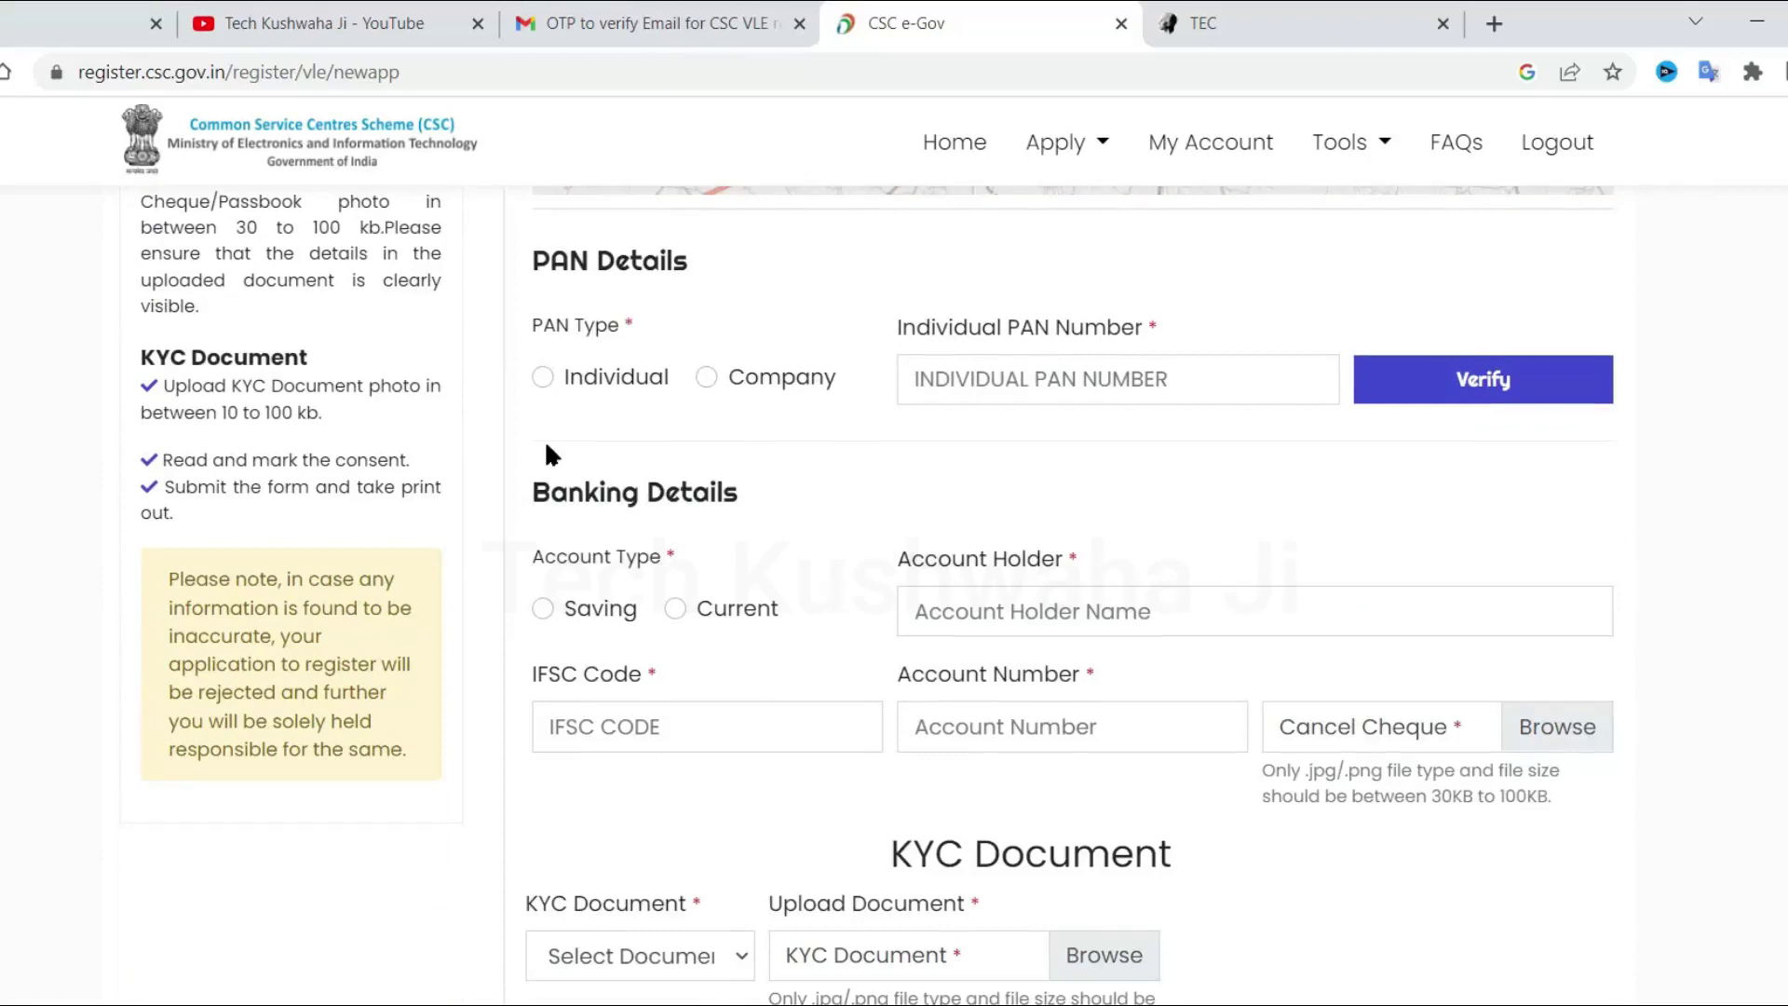
click(543, 377)
click(977, 379)
- Paste and verify the PAN, then attach checkbook.jpg as the cancelled cheque
key(ctrl+v)
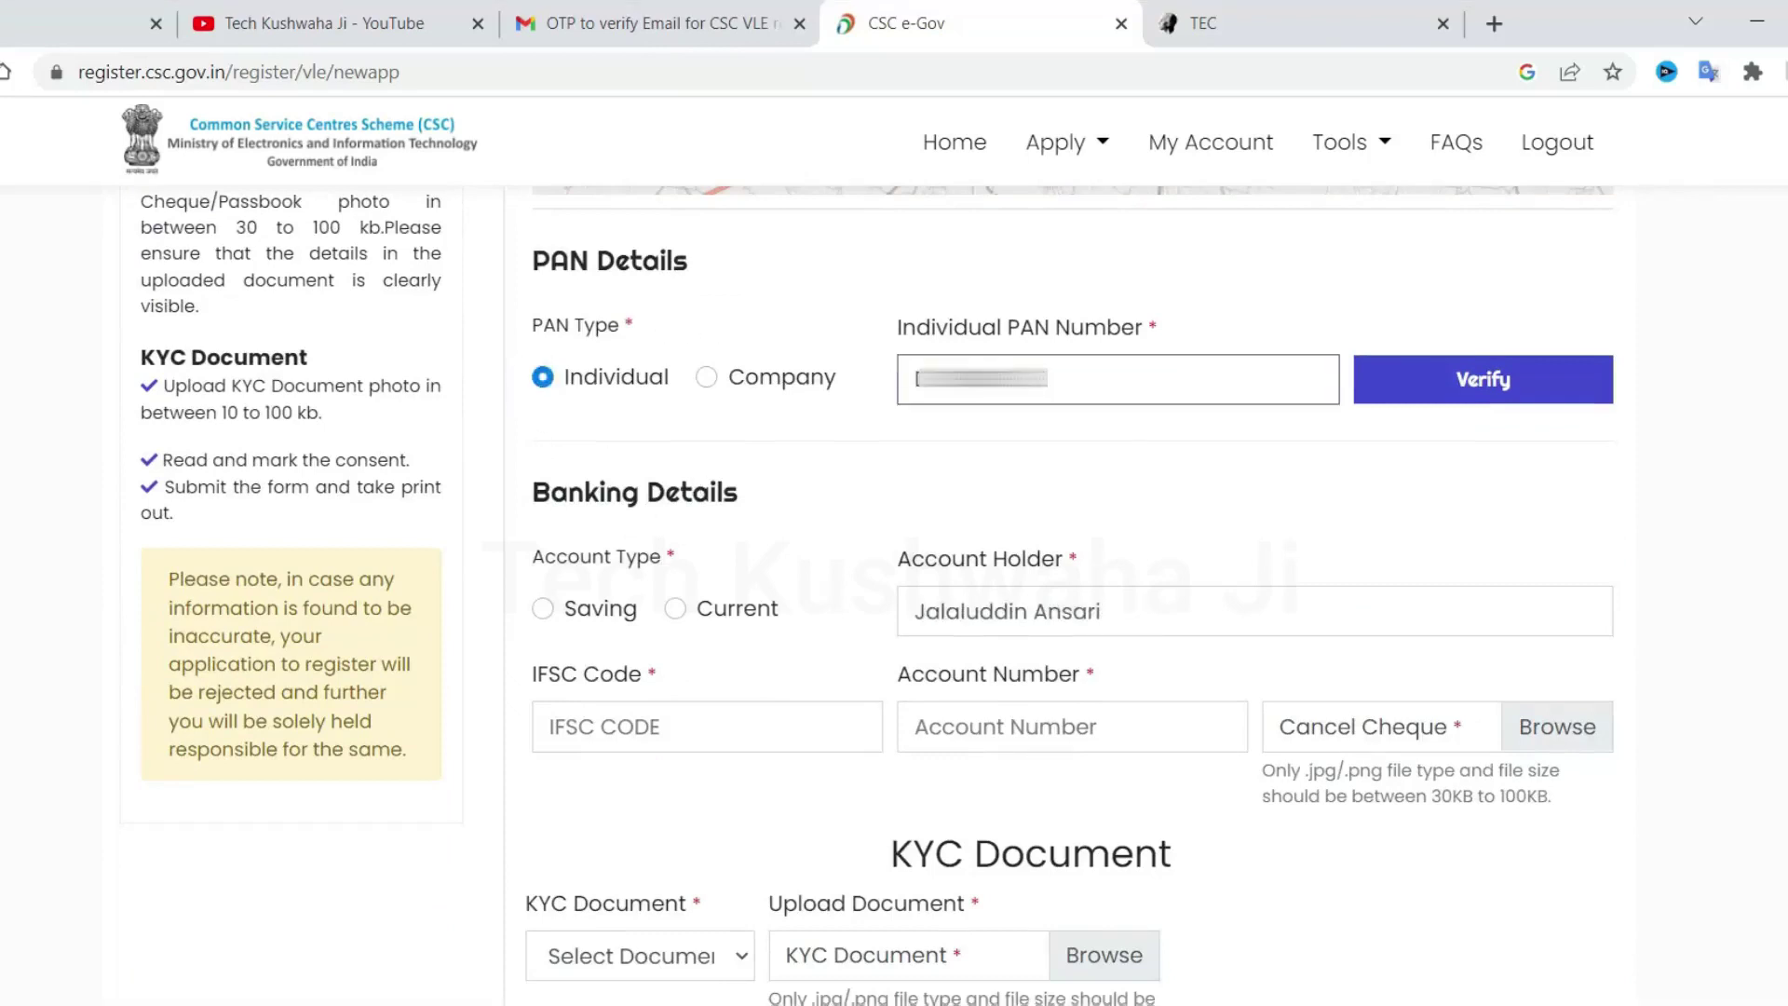
click(1120, 431)
click(1467, 379)
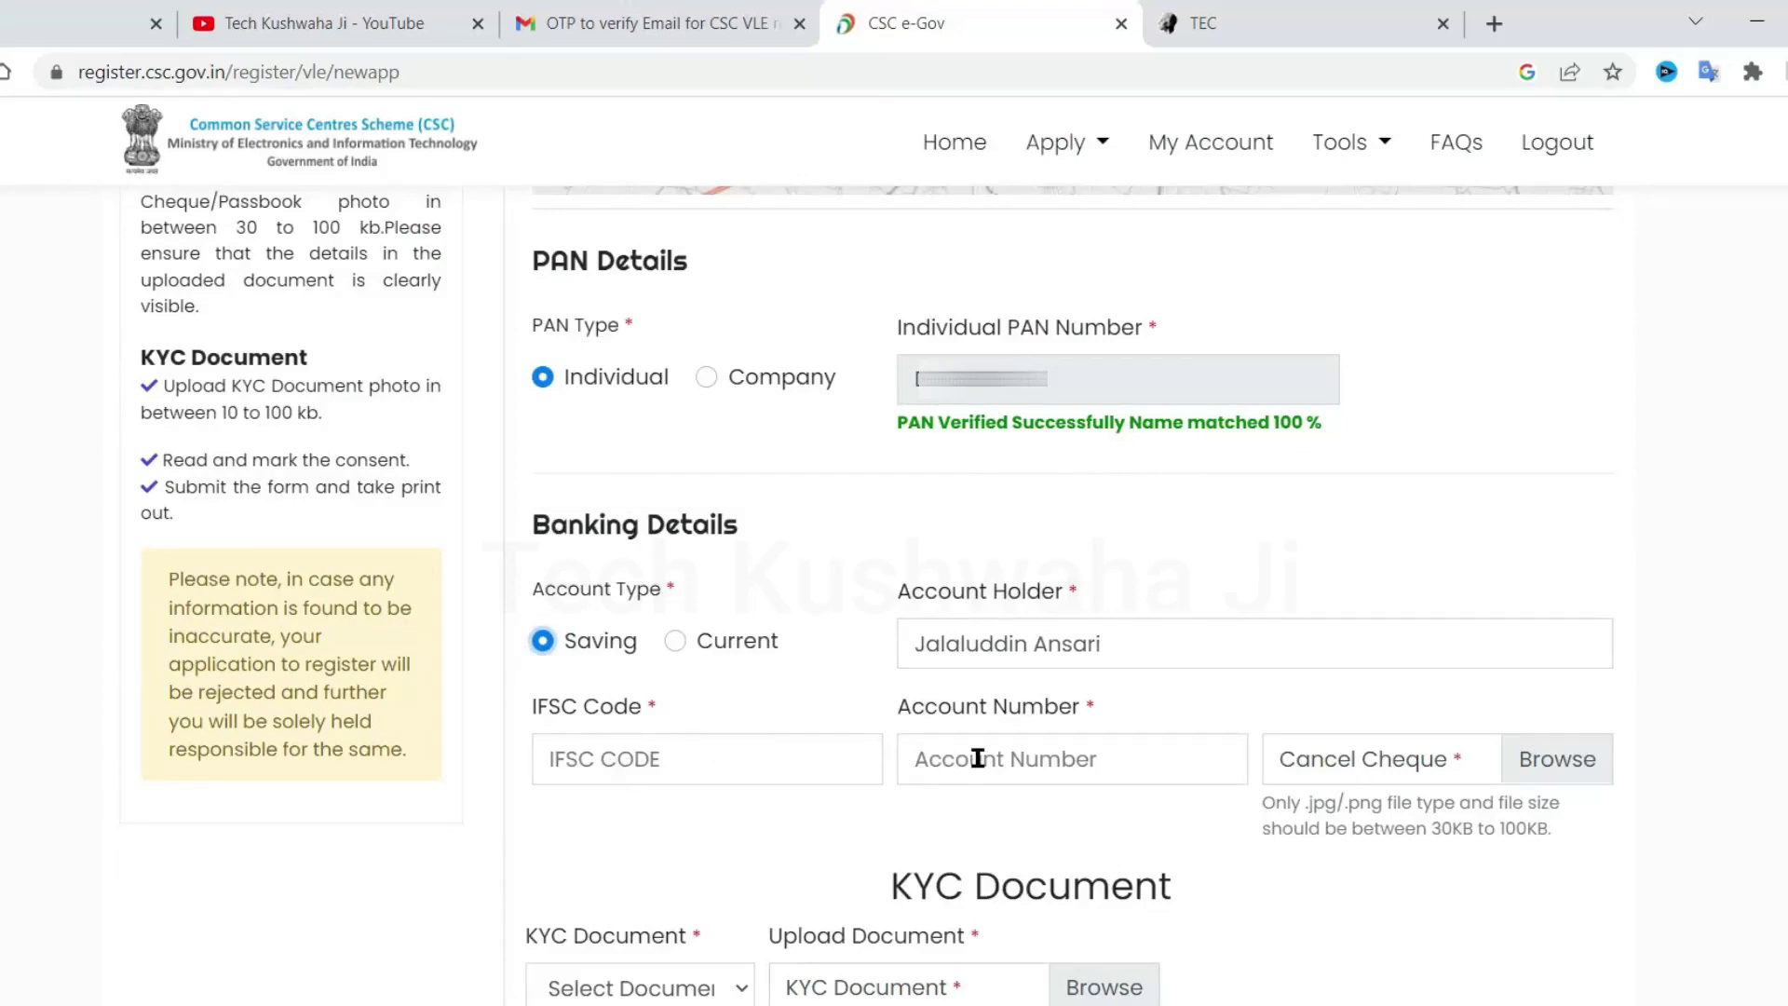
click(1563, 756)
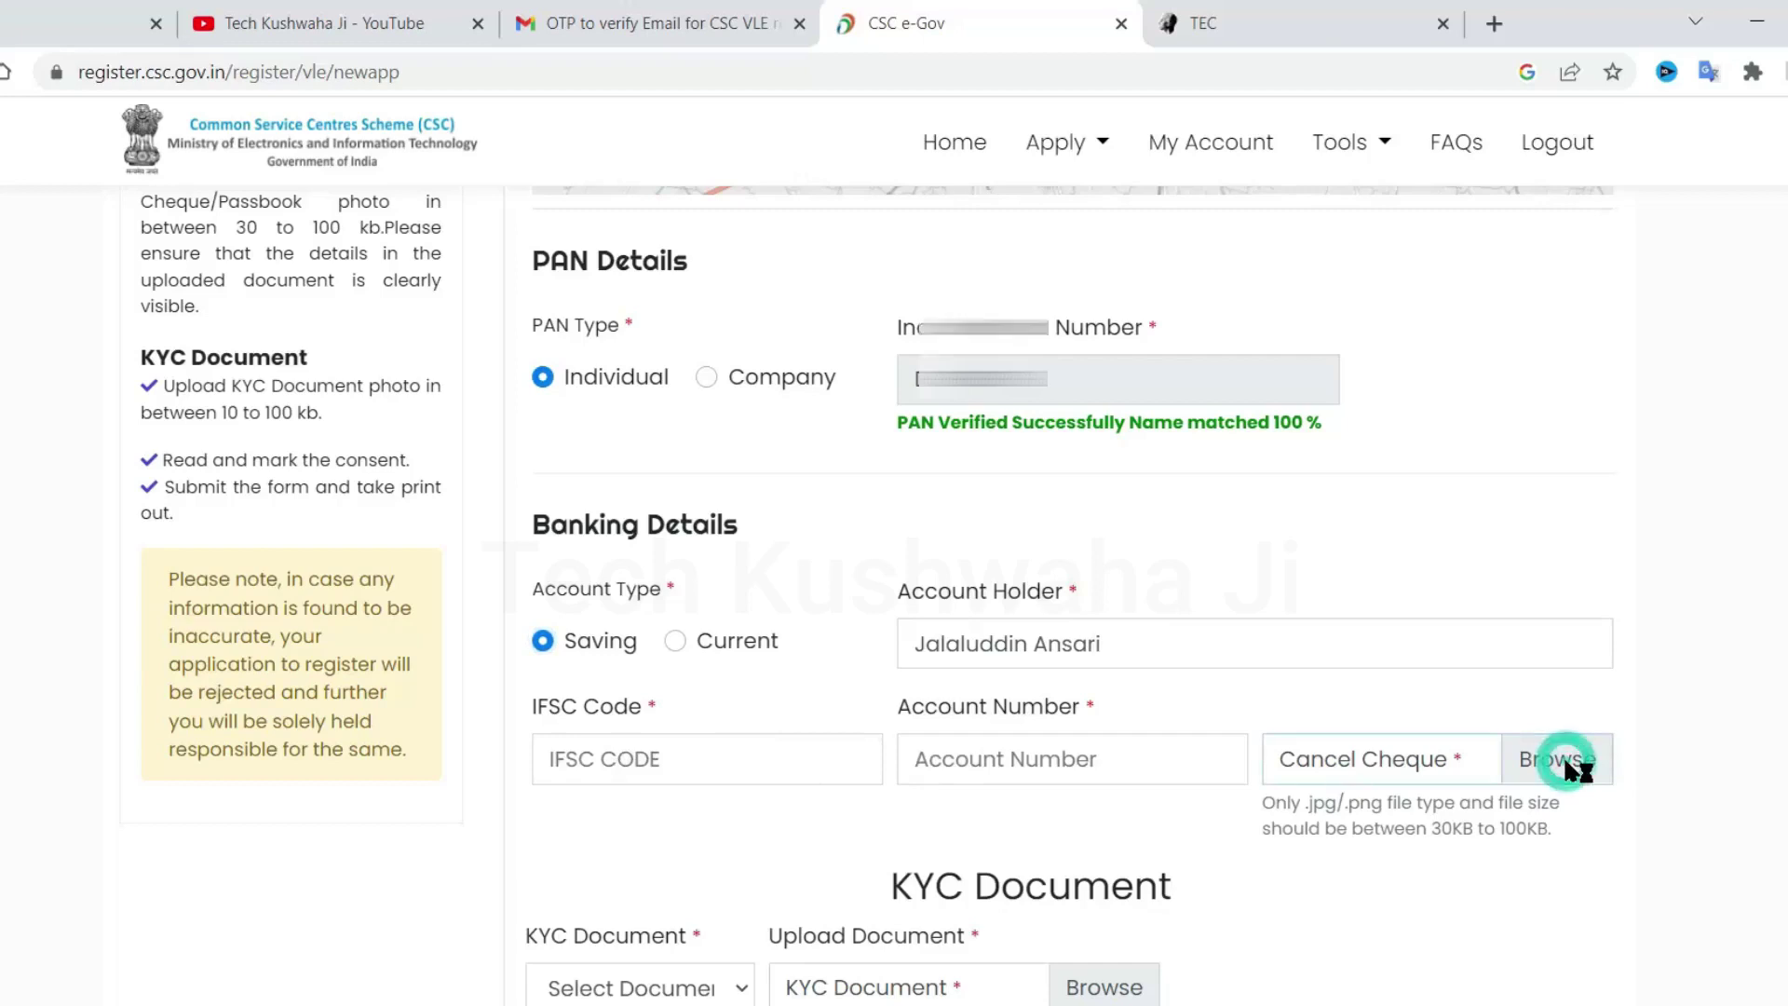
double_click(548, 259)
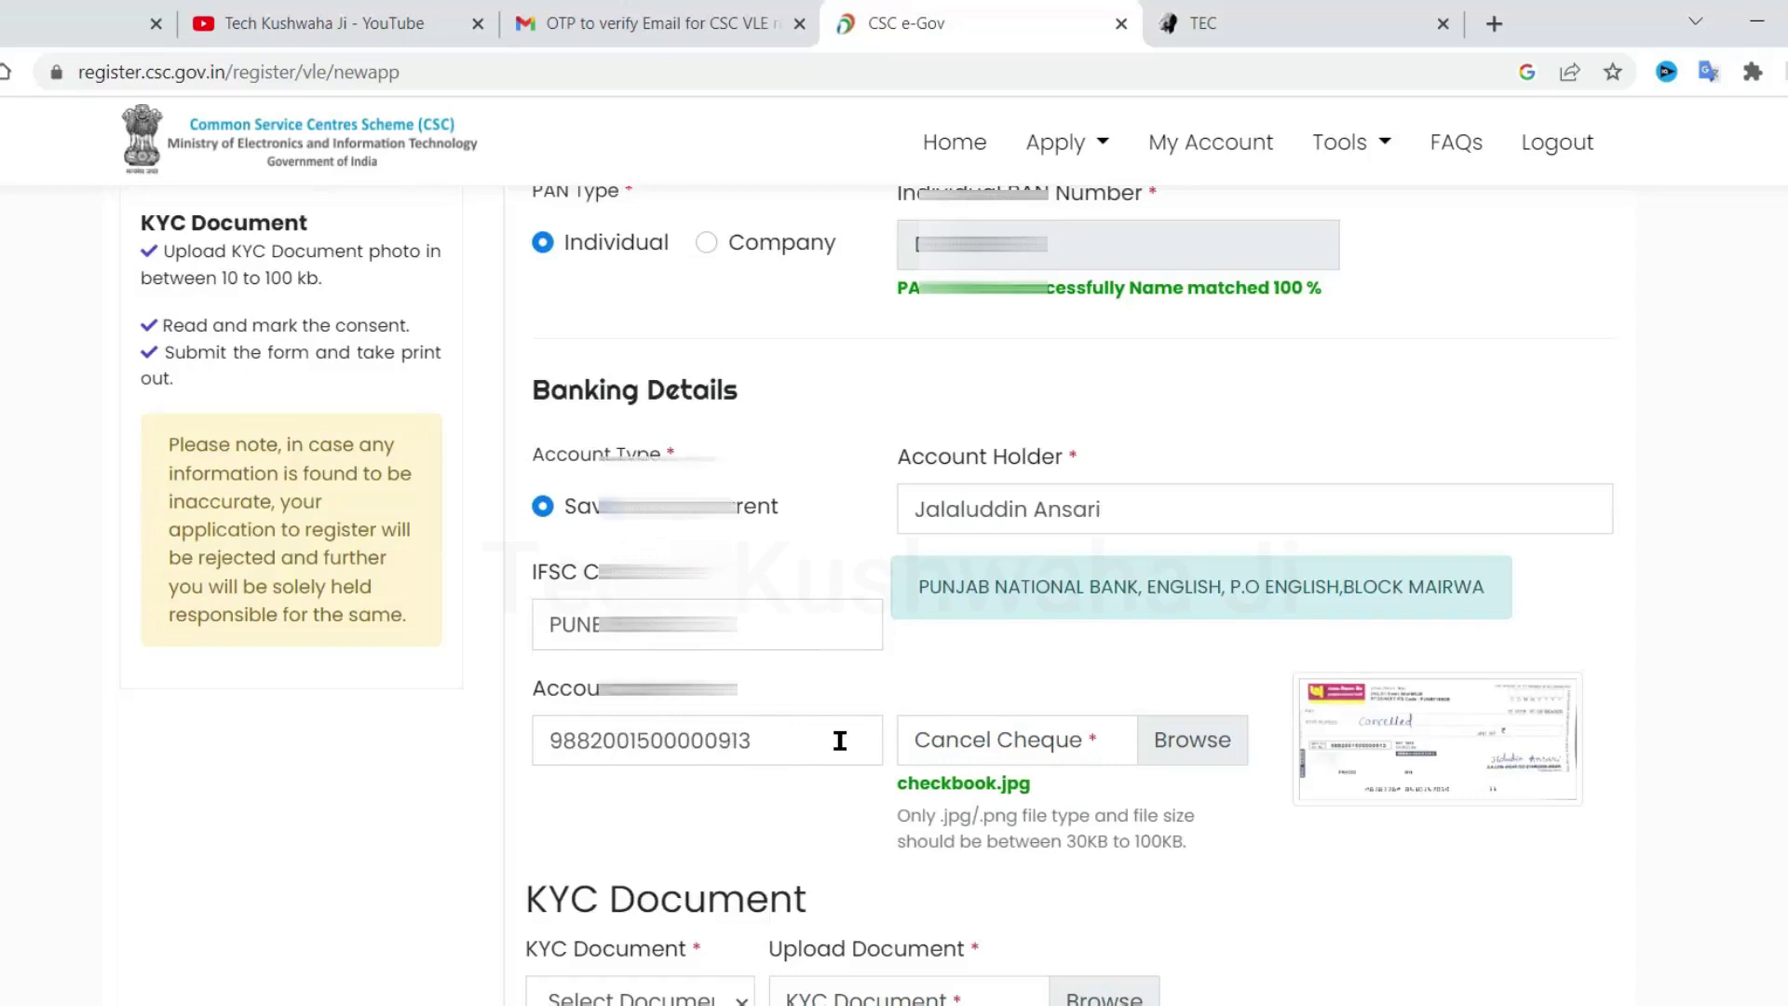
- Choose Aadhaar Card as the KYC document type and upload Aadhar.jpg
scroll(839, 741, down, 2)
click(679, 872)
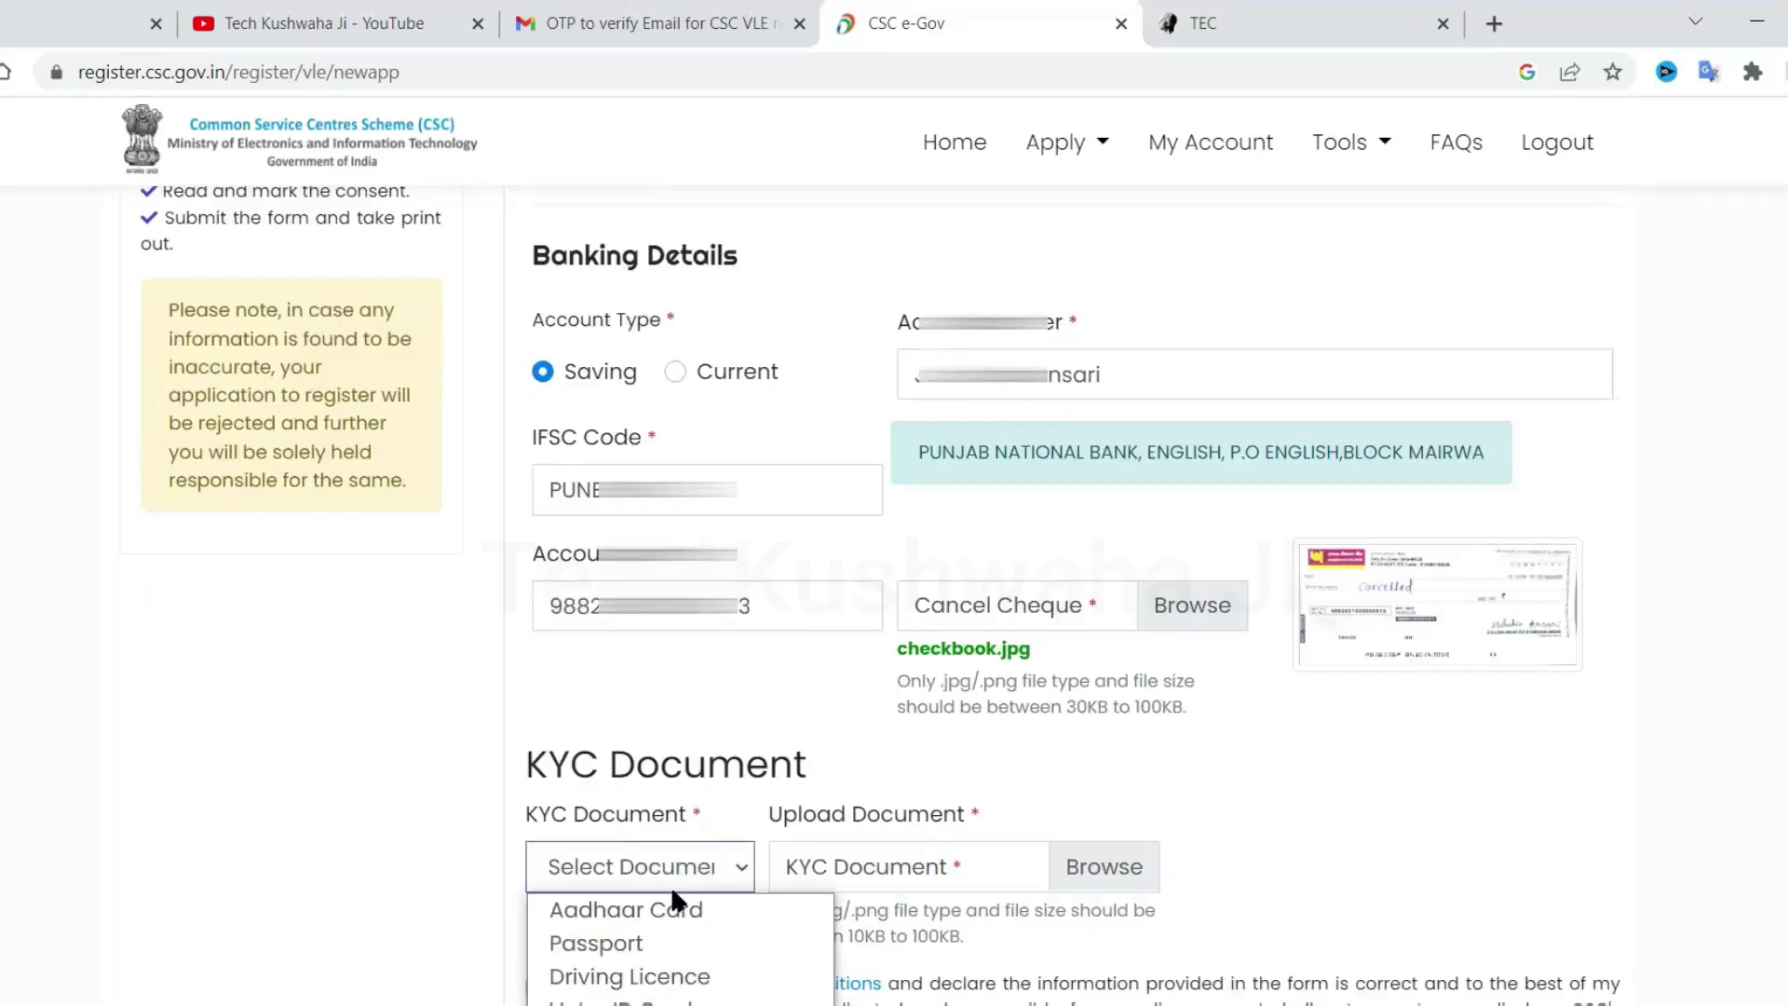
click(563, 909)
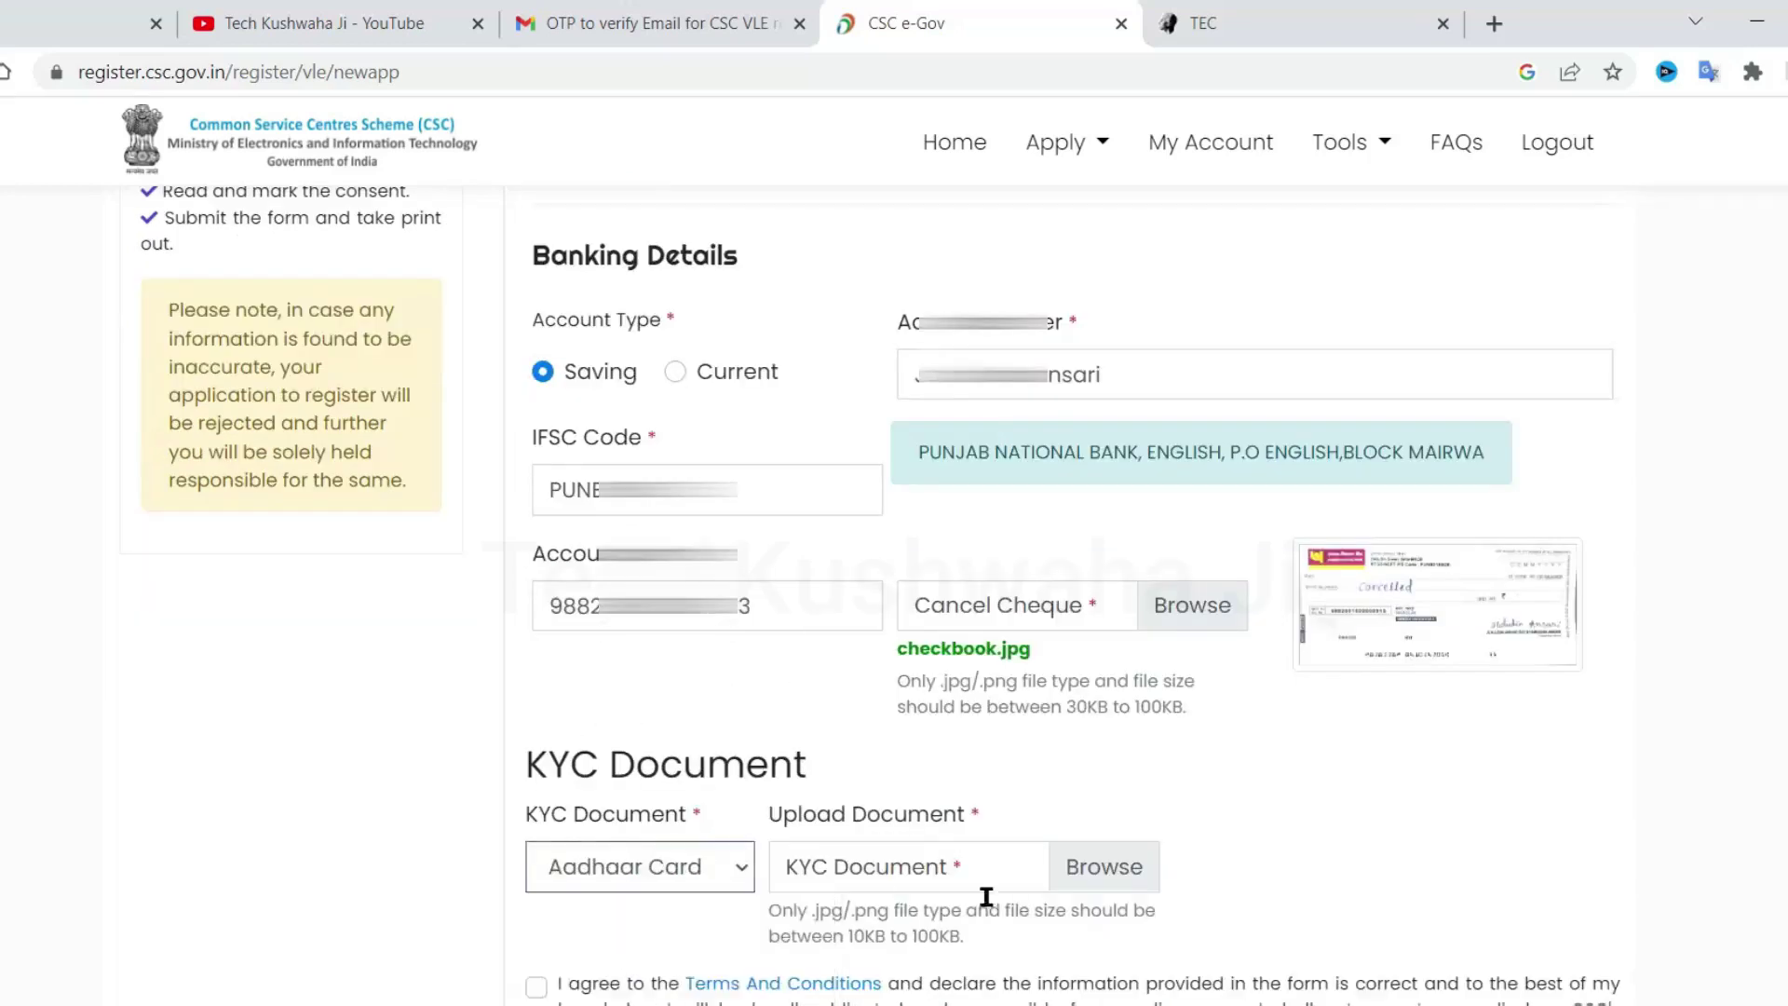
click(1098, 872)
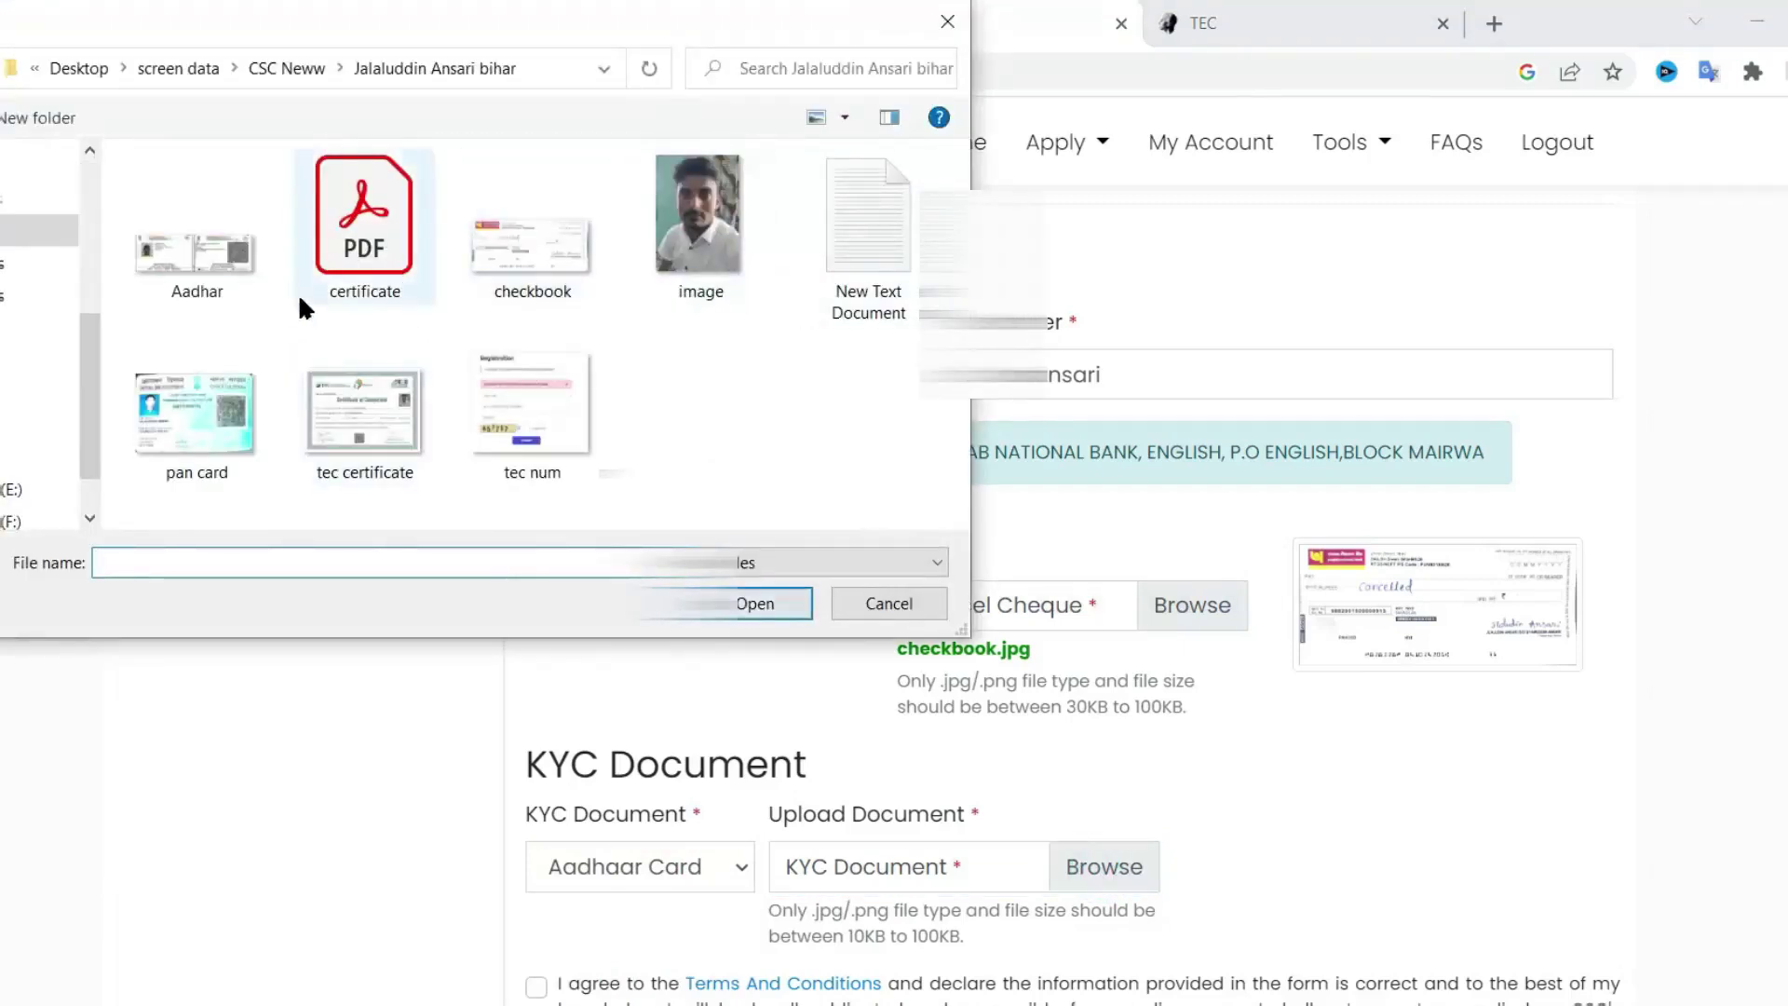
click(183, 249)
double_click(184, 250)
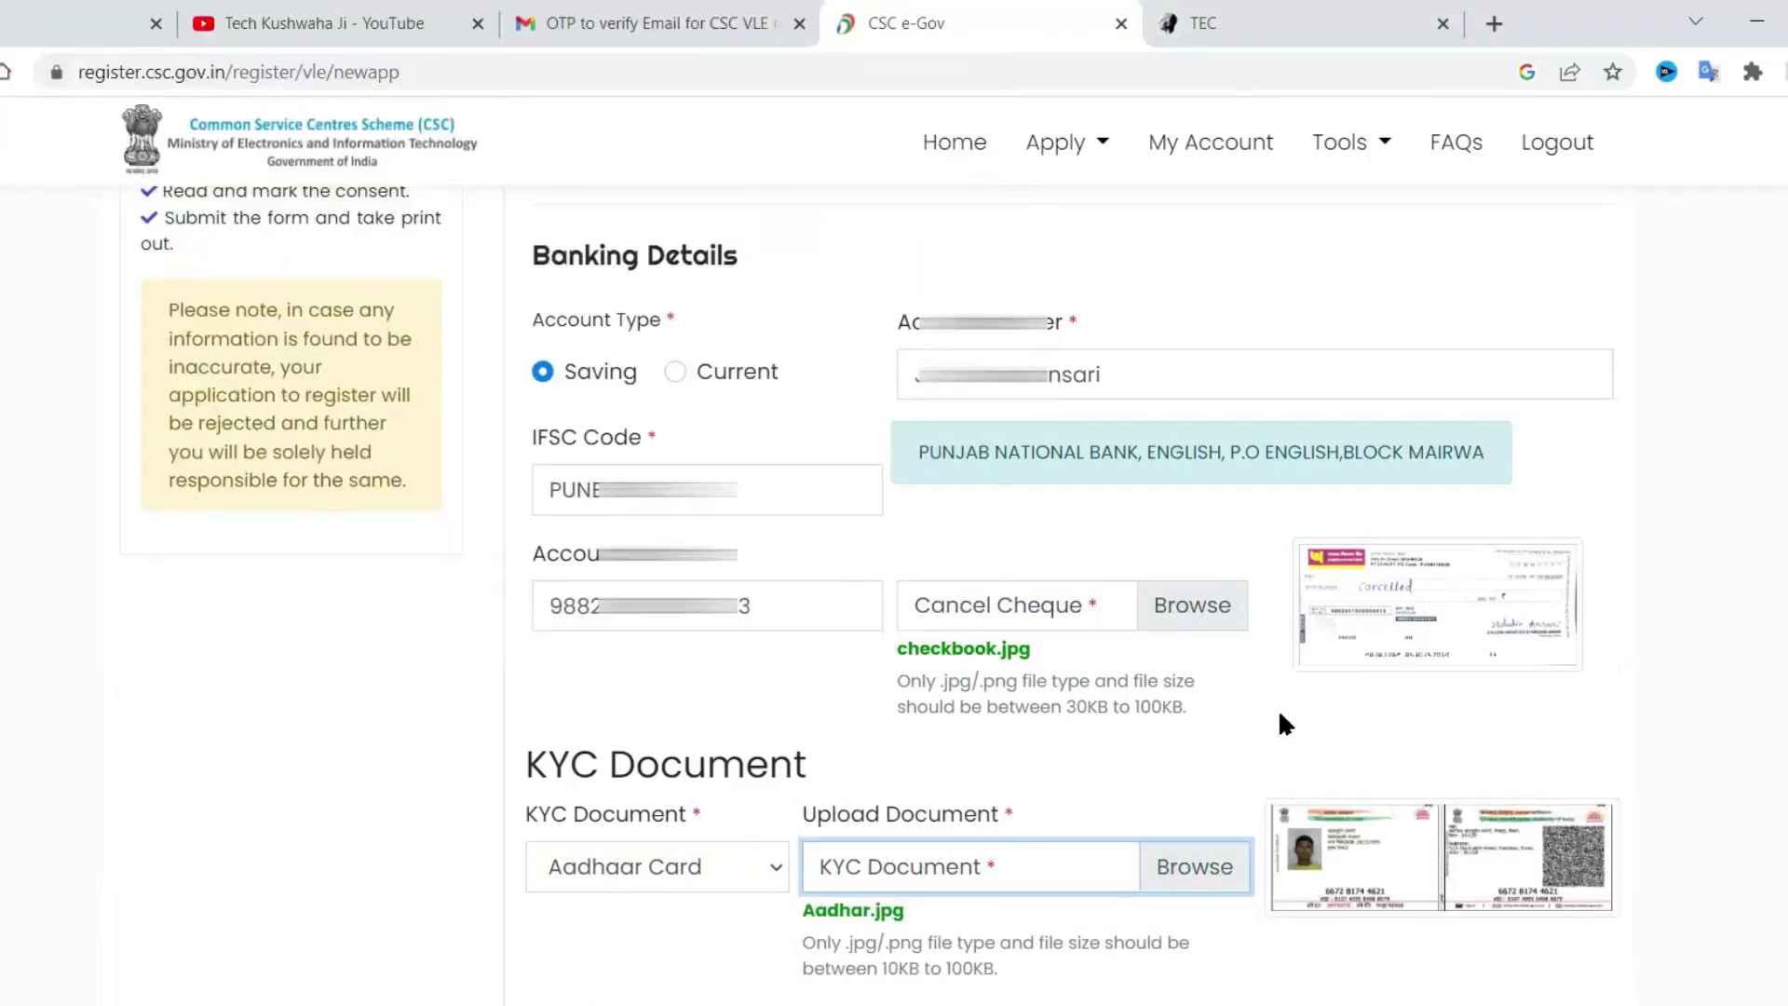
- Scroll through the completed registration form to review it
scroll(1282, 717, down, 3)
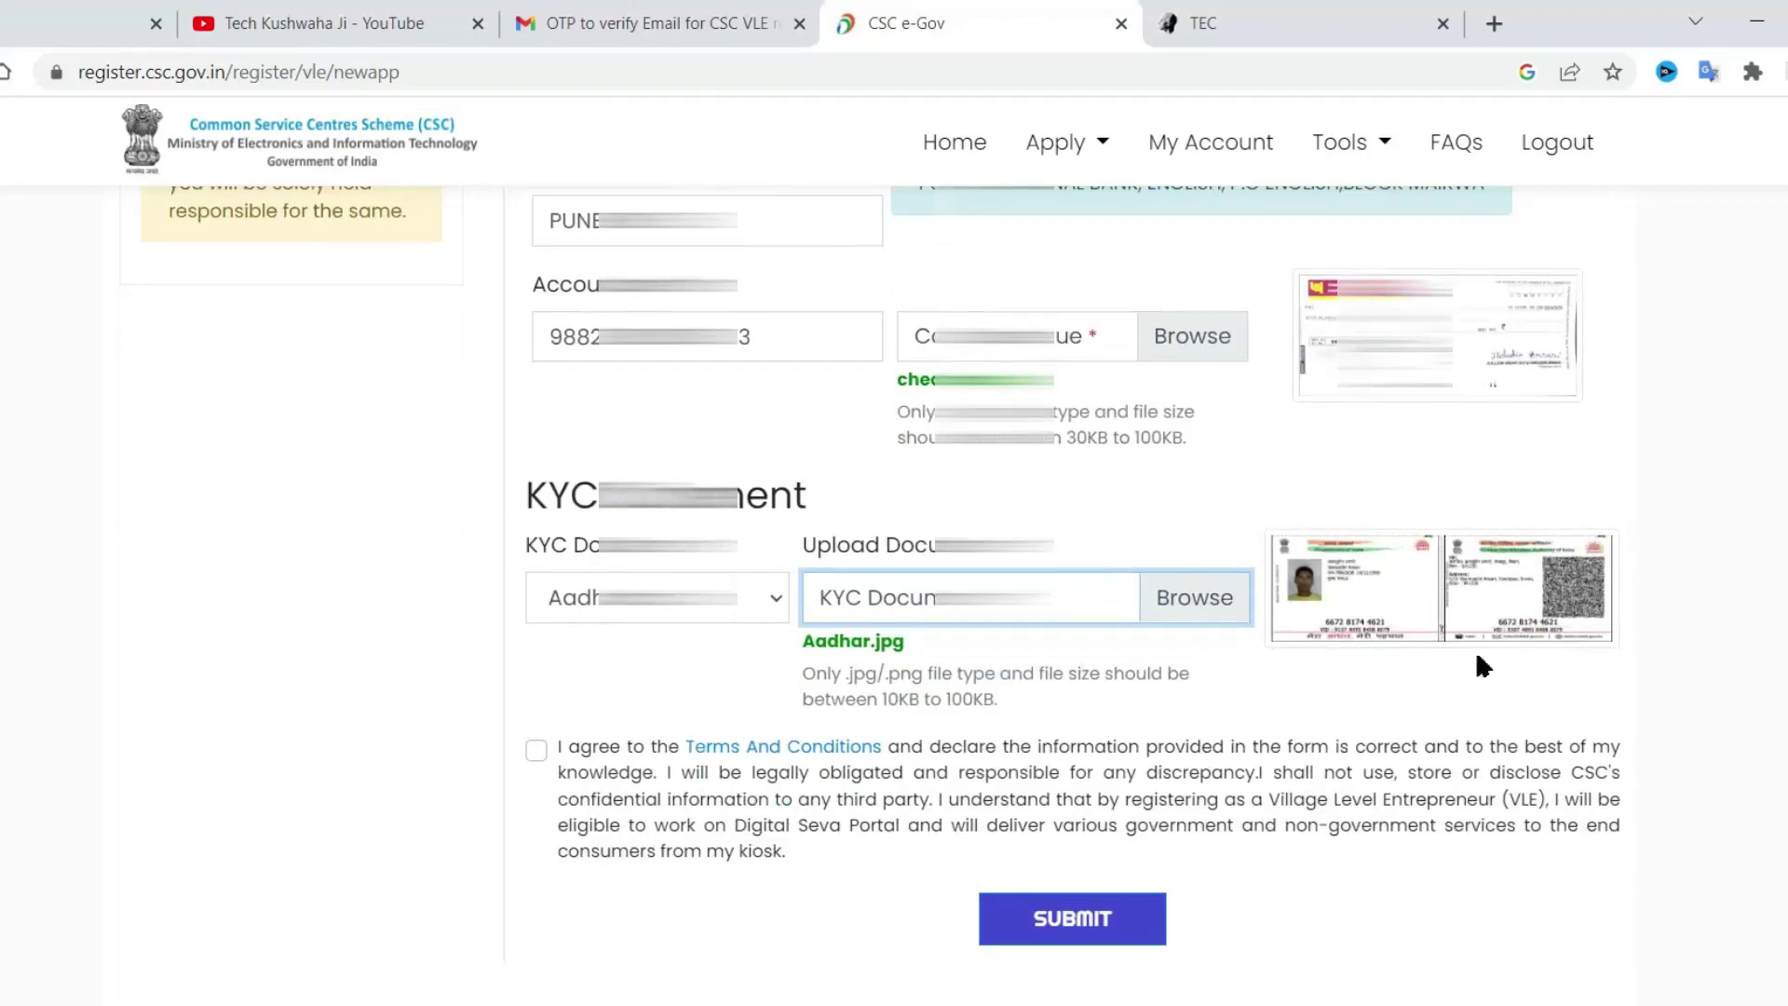
scroll(1690, 612, up, 9)
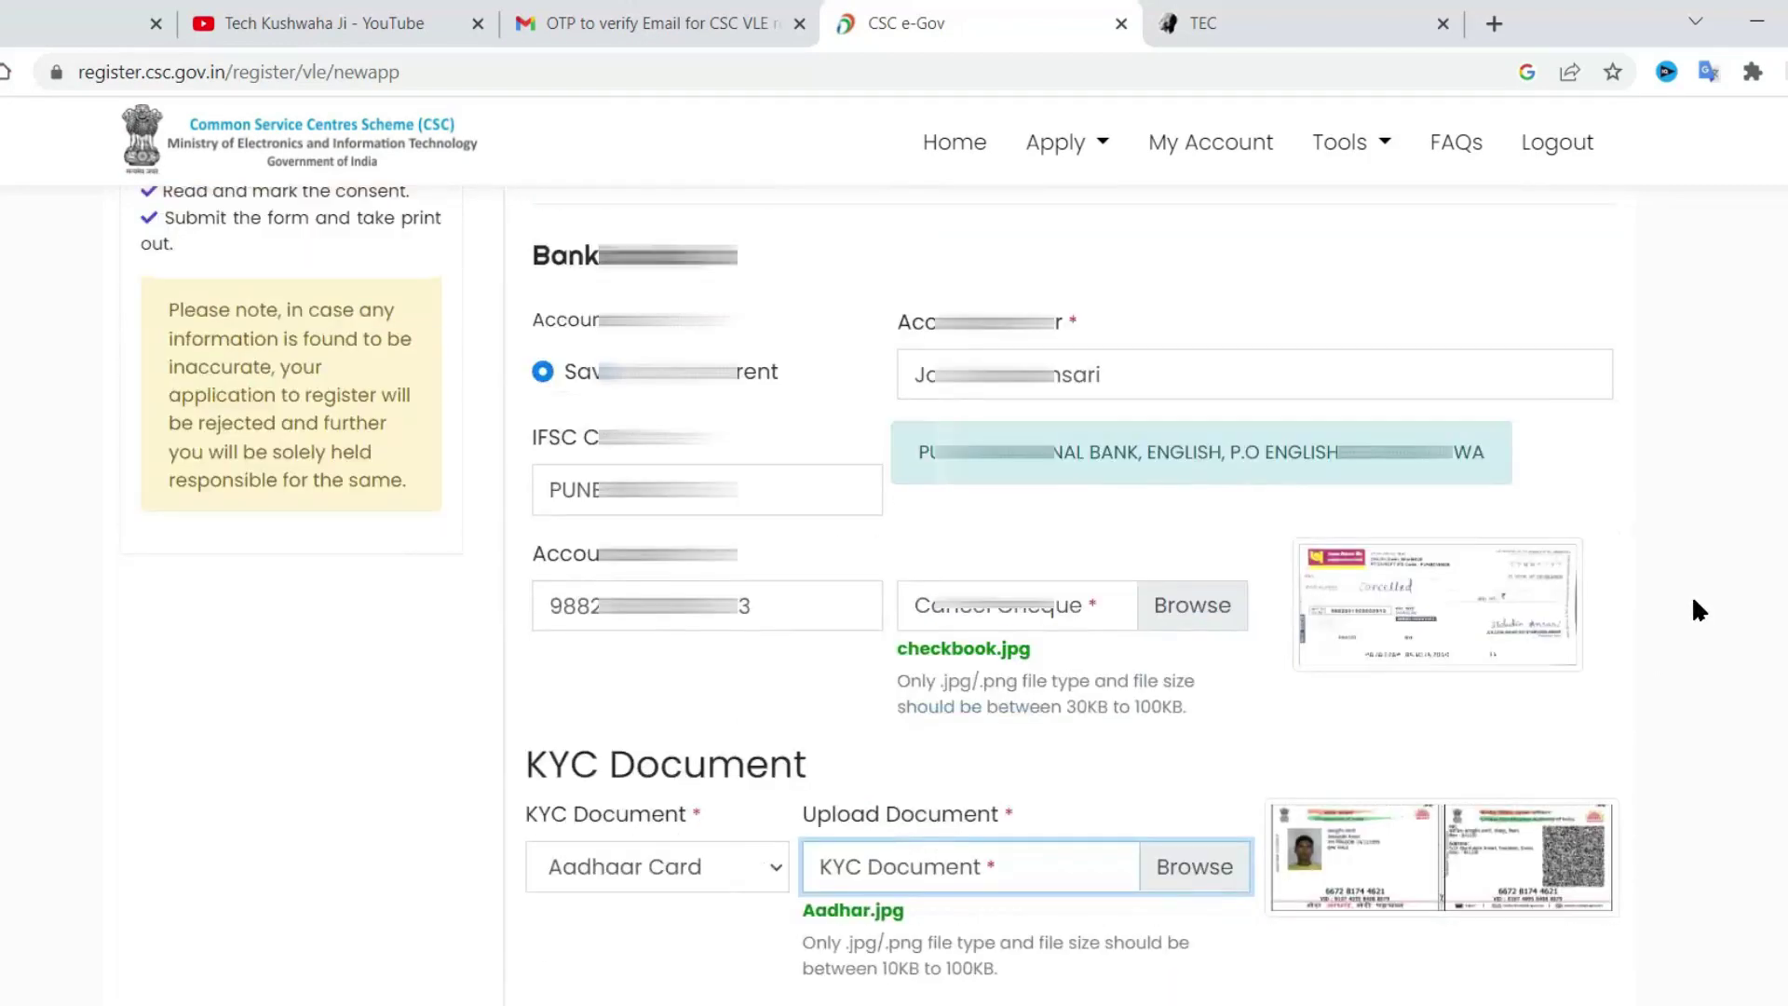
scroll(1698, 610, up, 15)
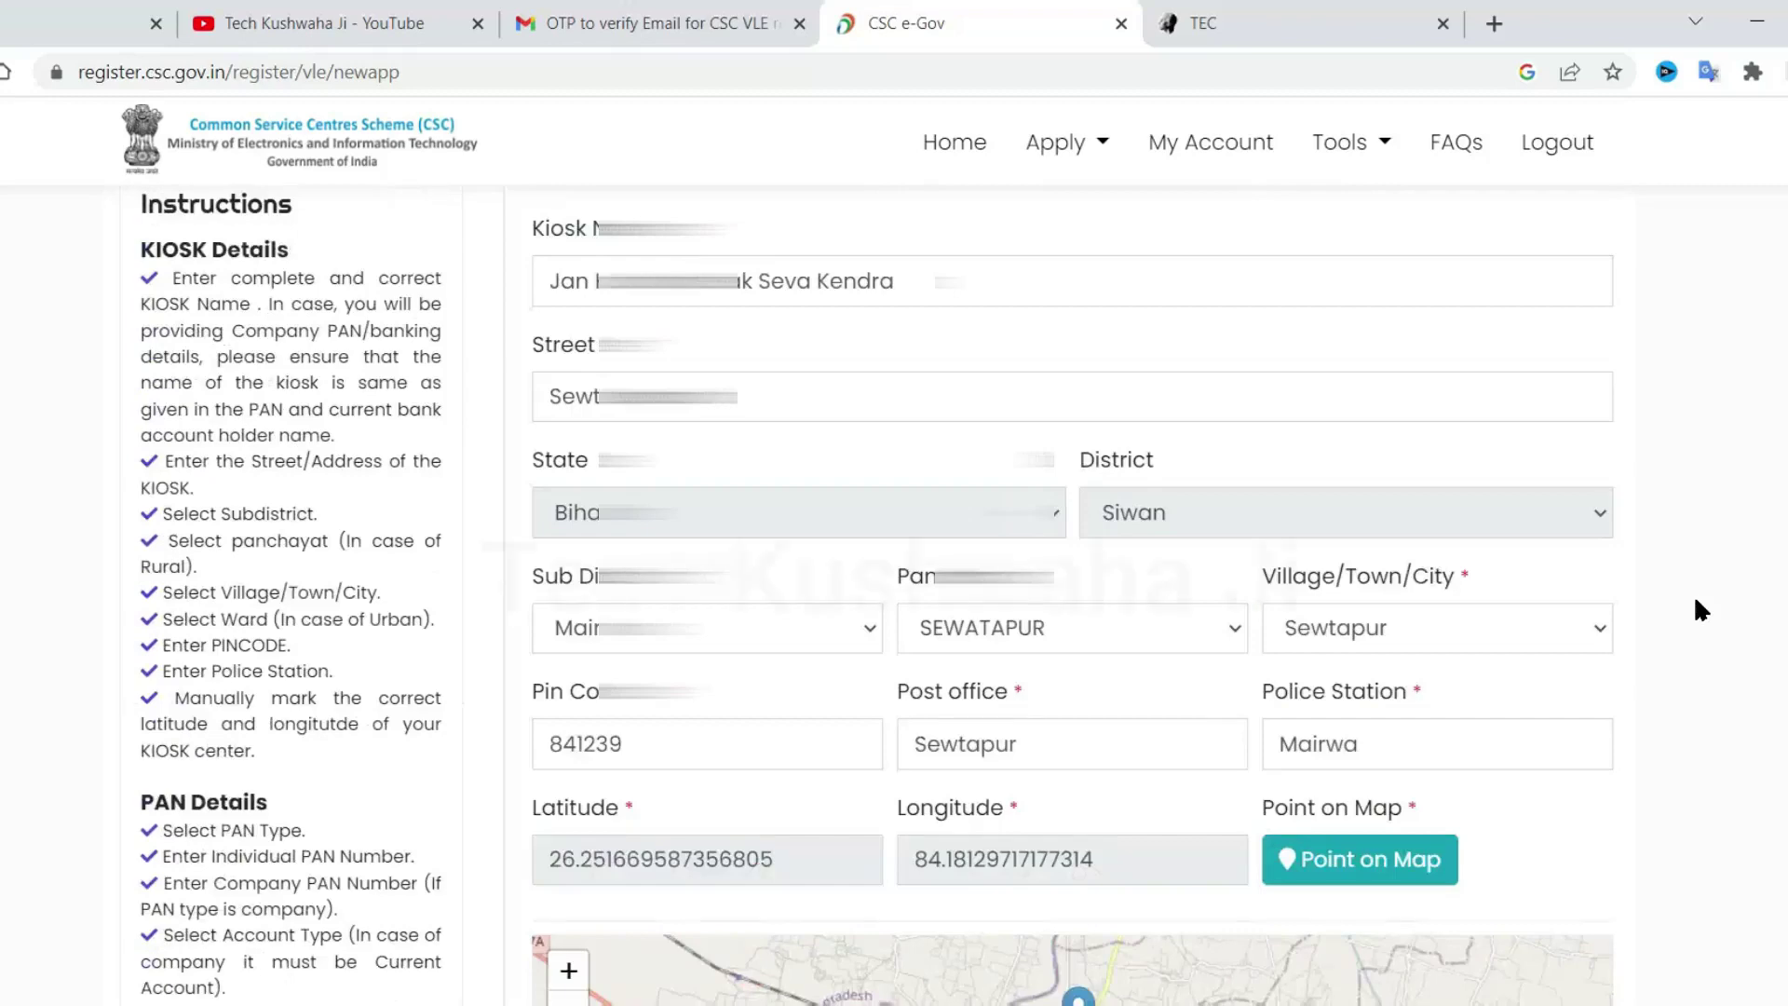
scroll(1703, 610, up, 2)
scroll(1780, 368, down, 12)
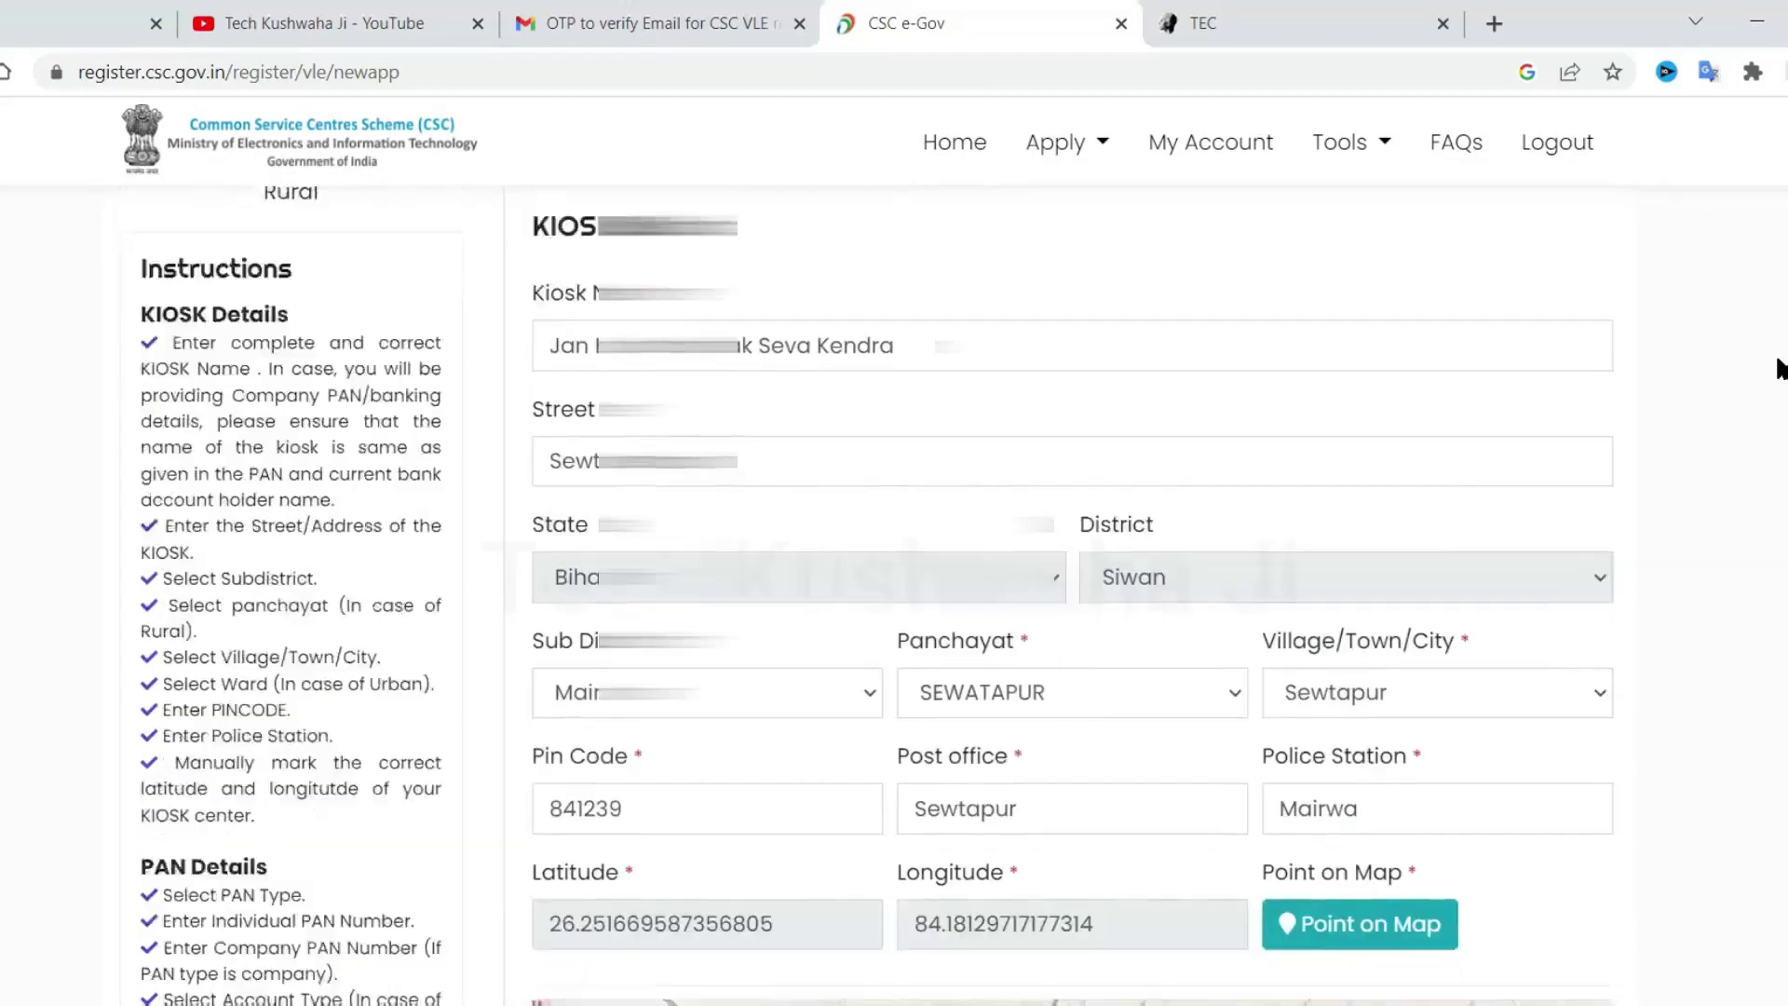
scroll(1780, 367, down, 15)
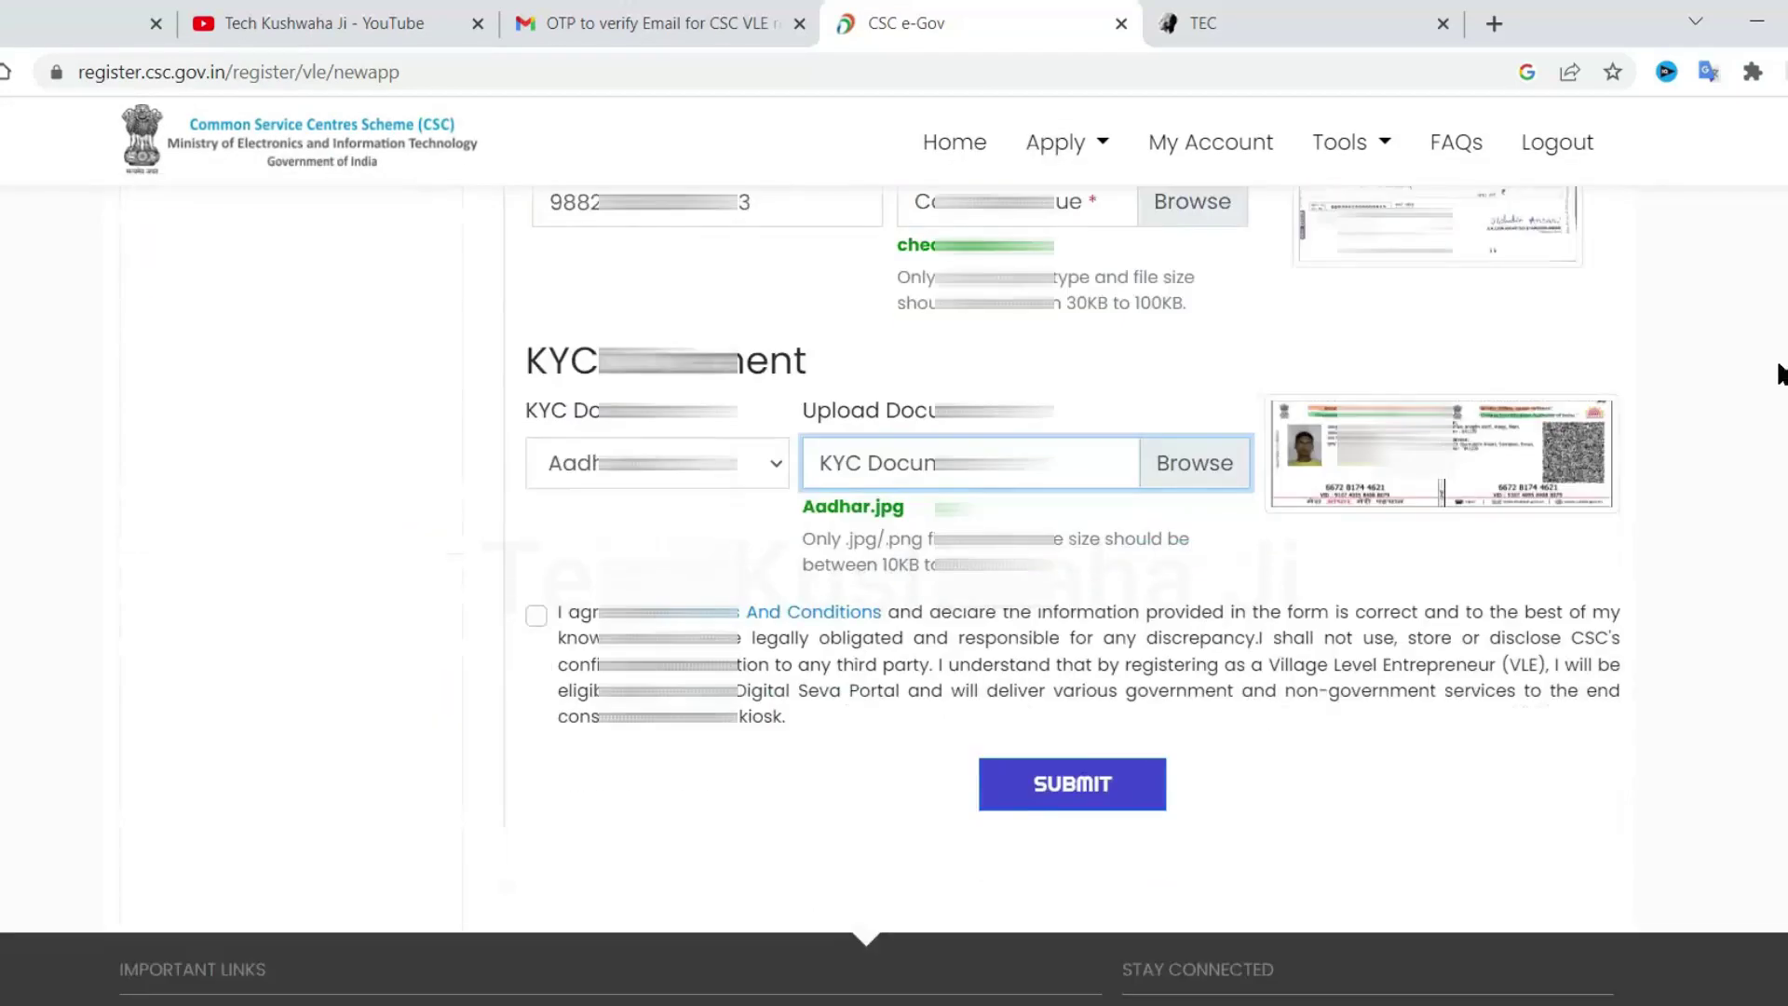
- Accept the terms and conditions and submit the registration form
click(536, 600)
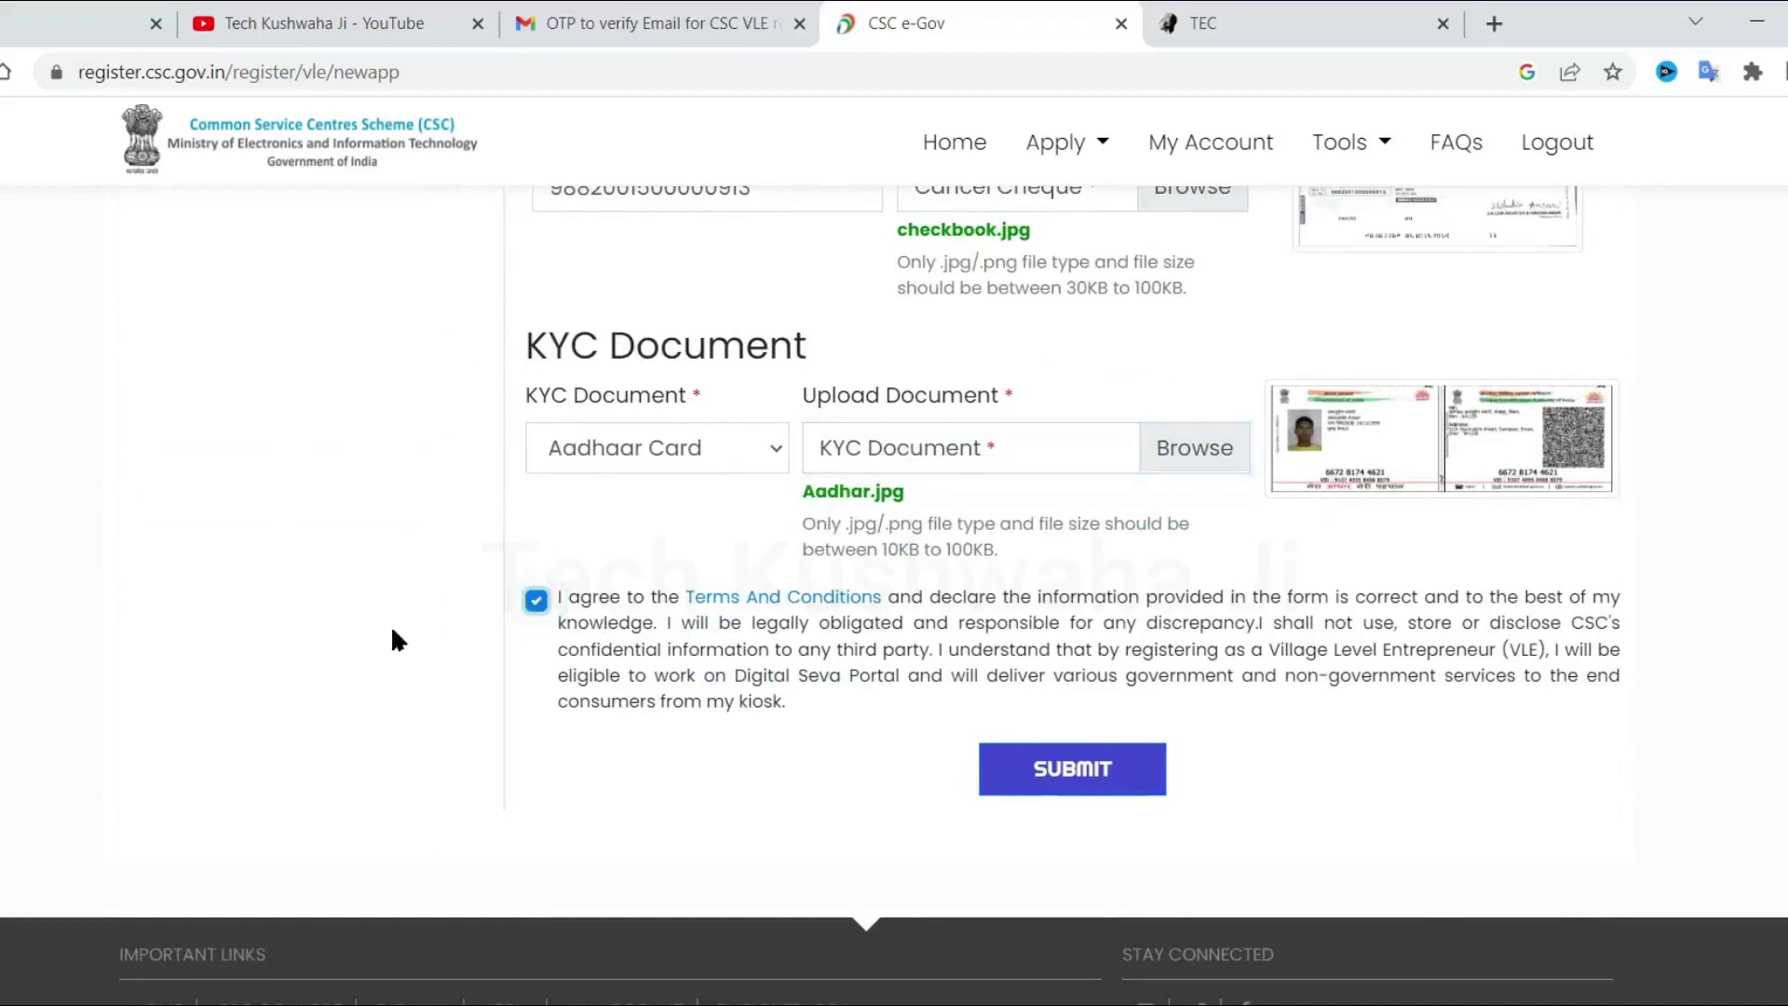
click(1072, 773)
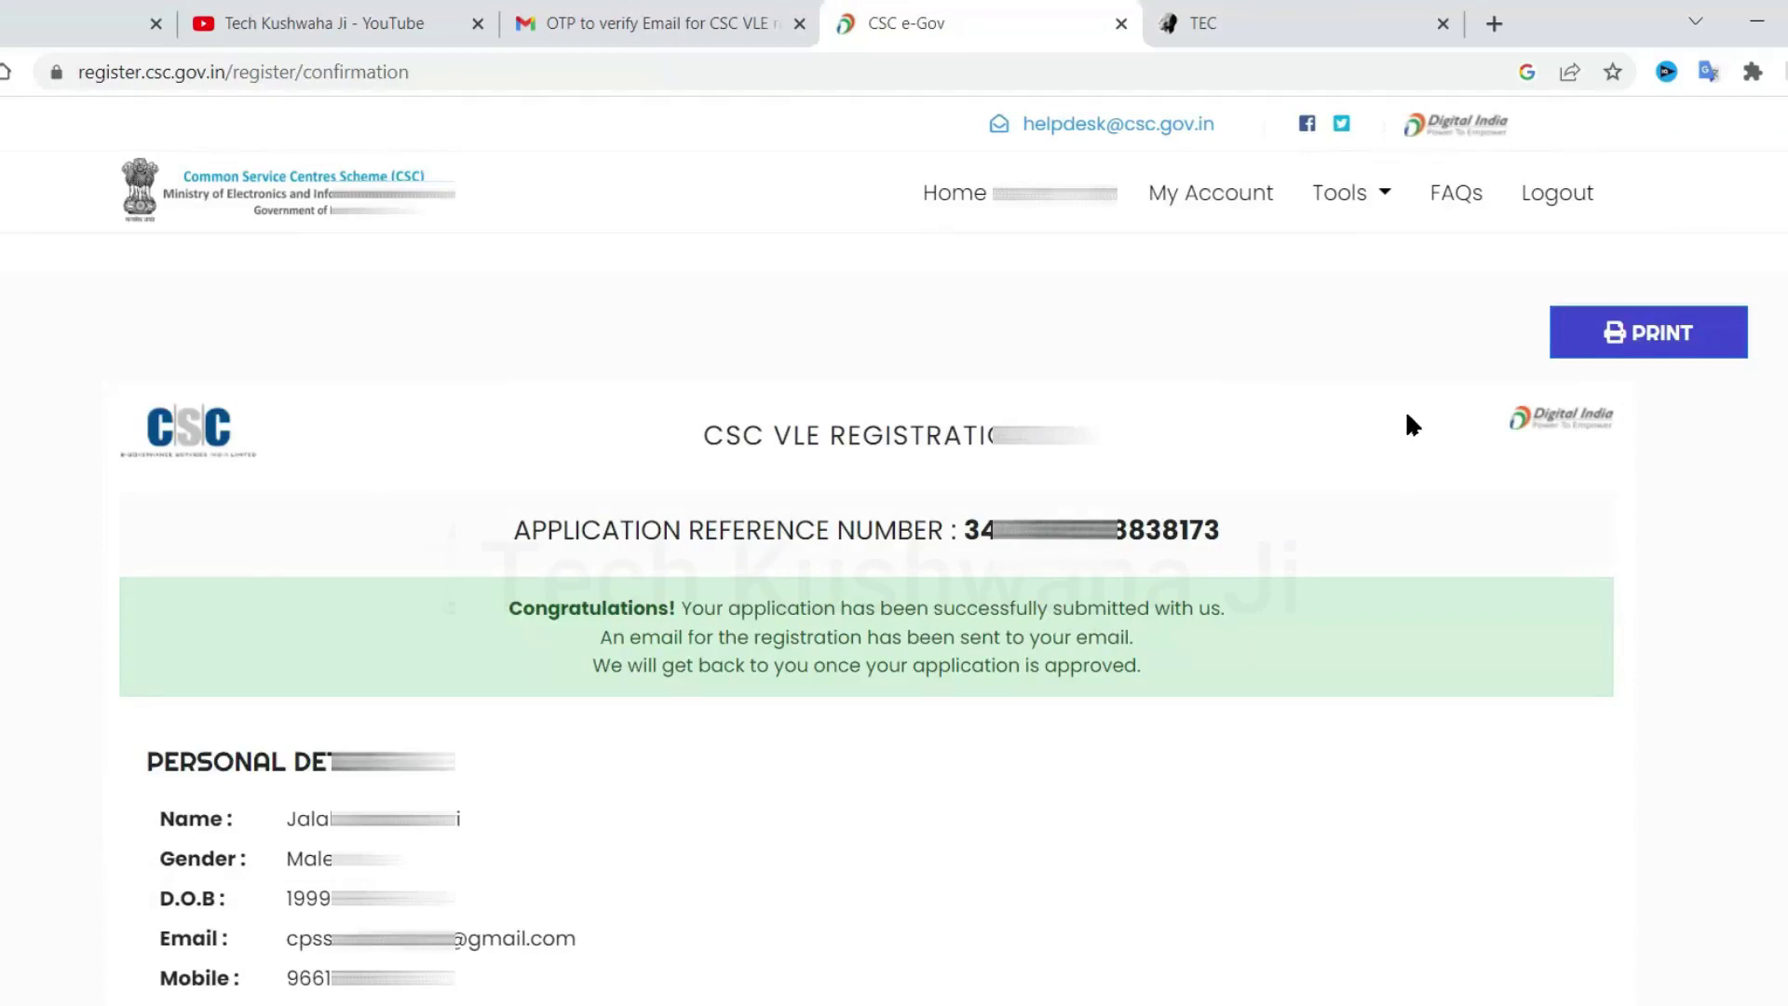
scroll(1180, 411, down, 5)
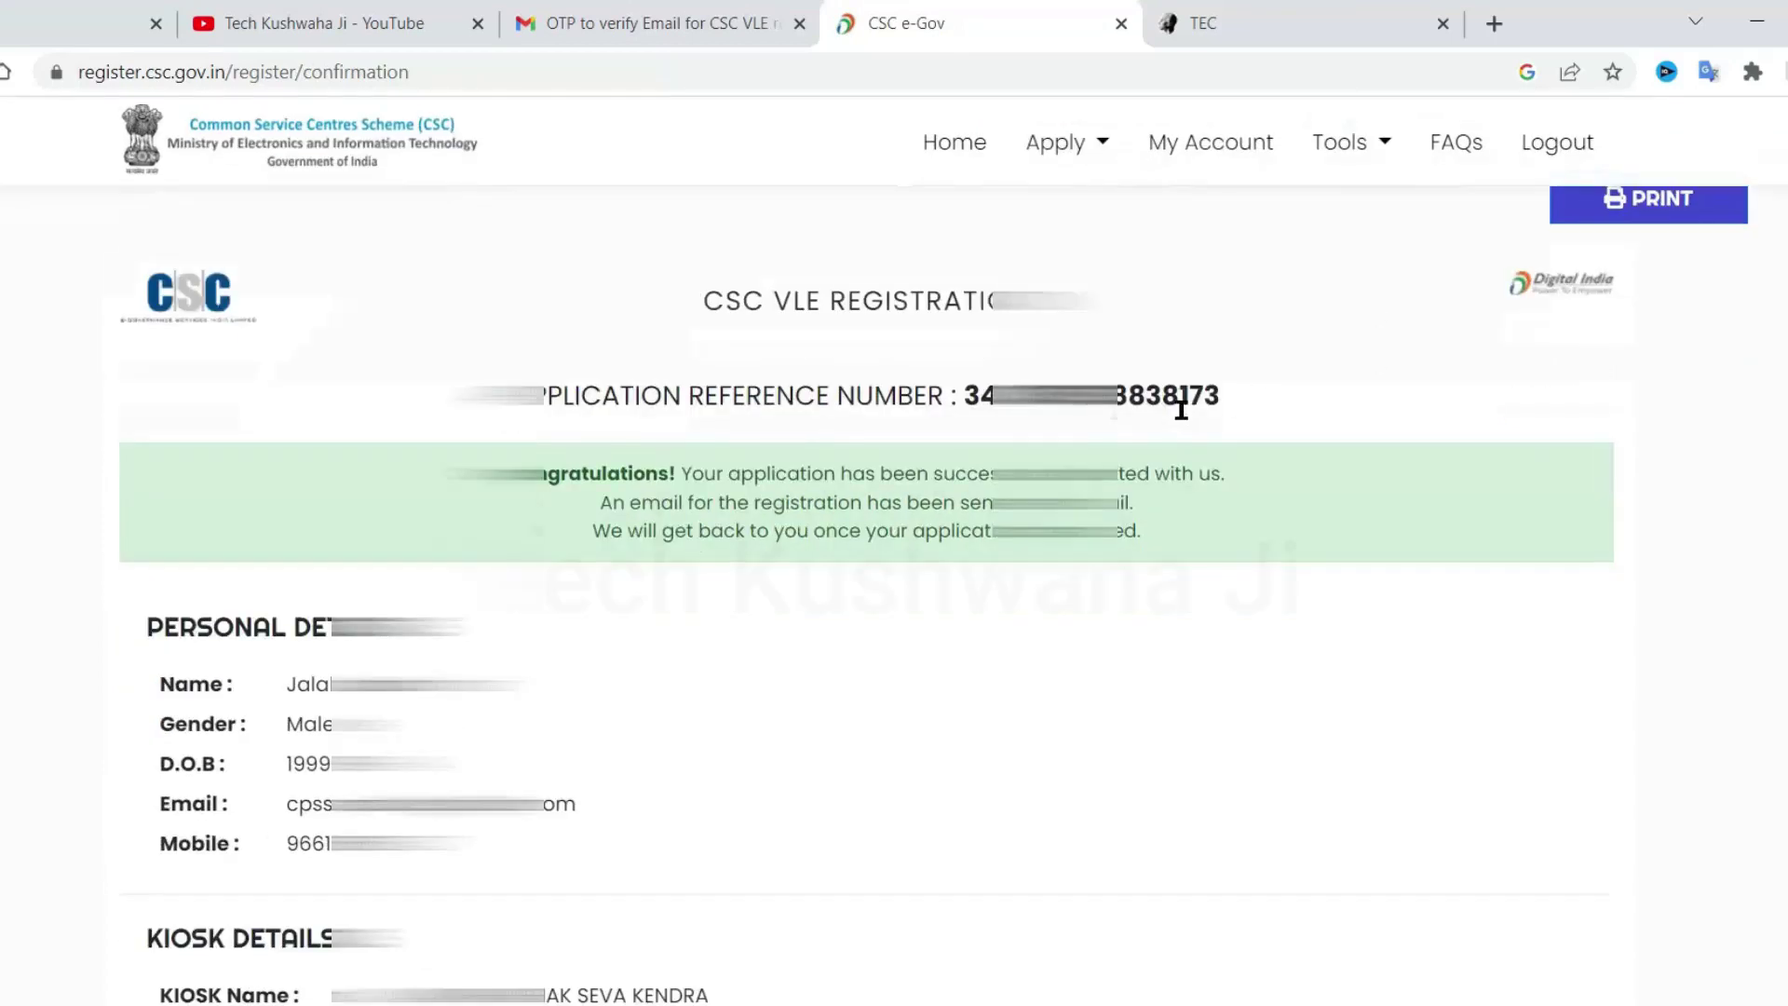
scroll(1180, 411, down, 3)
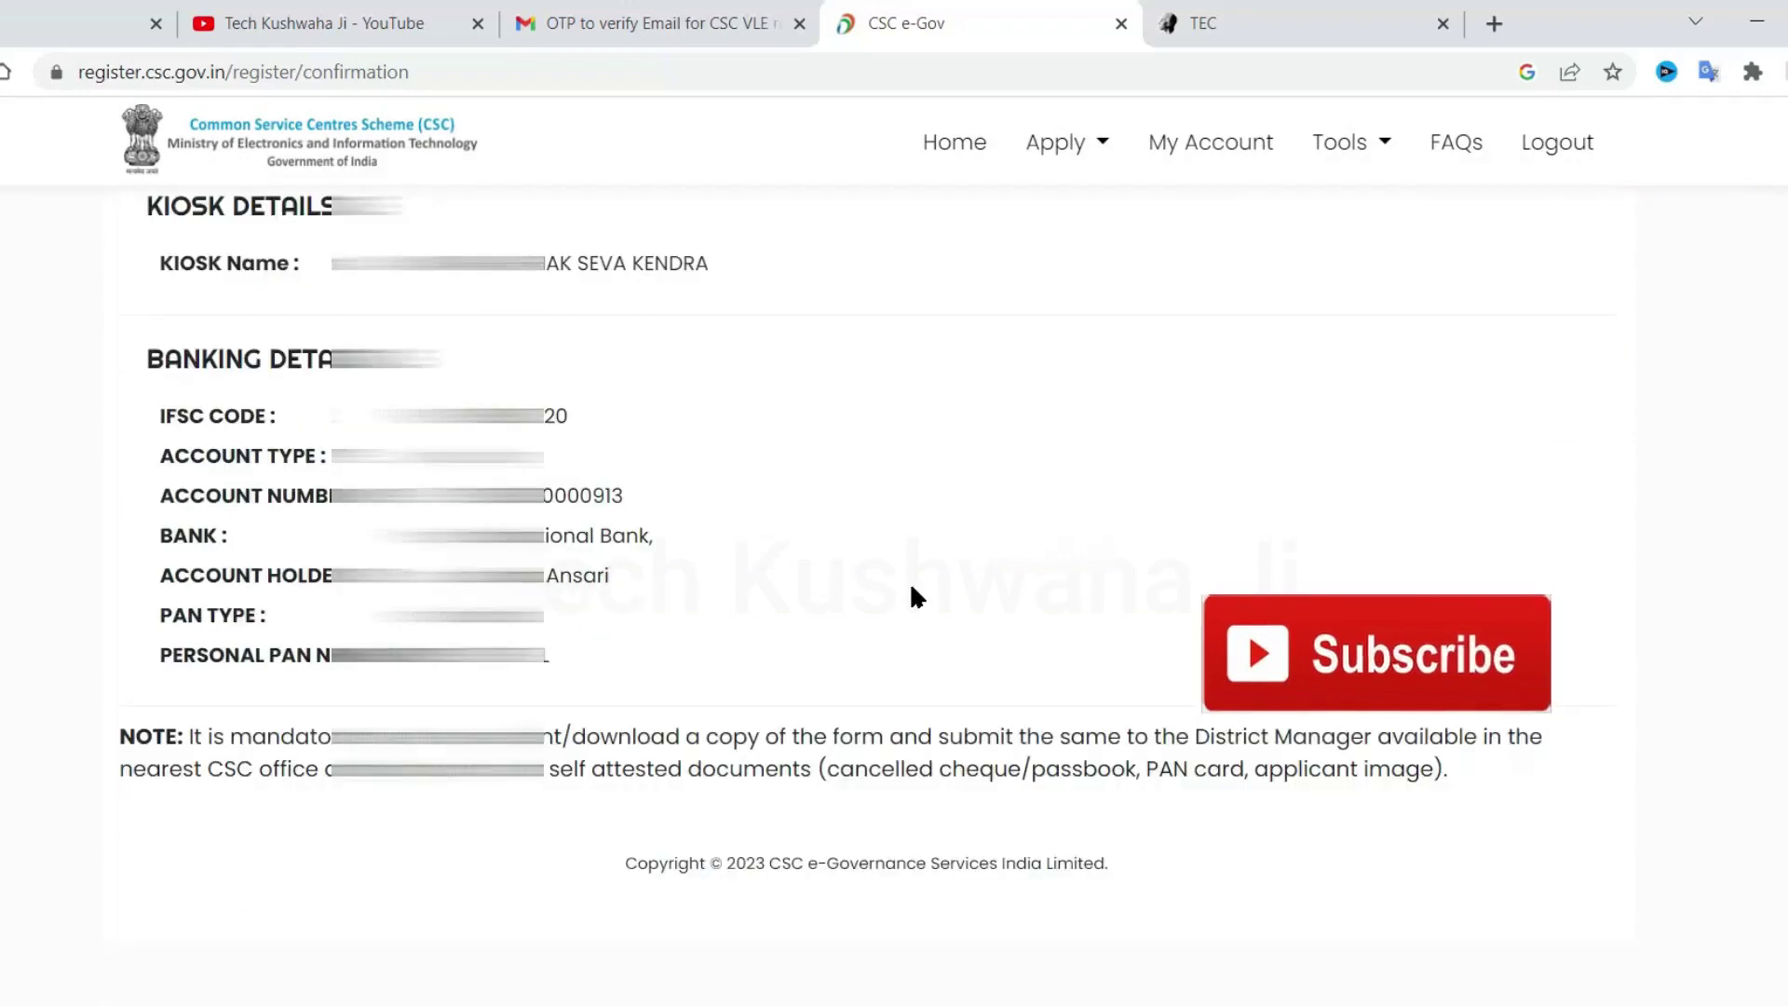
scroll(911, 586, up, 10)
- Save the confirmation page as a PDF, log out, and open Track application
click(1658, 324)
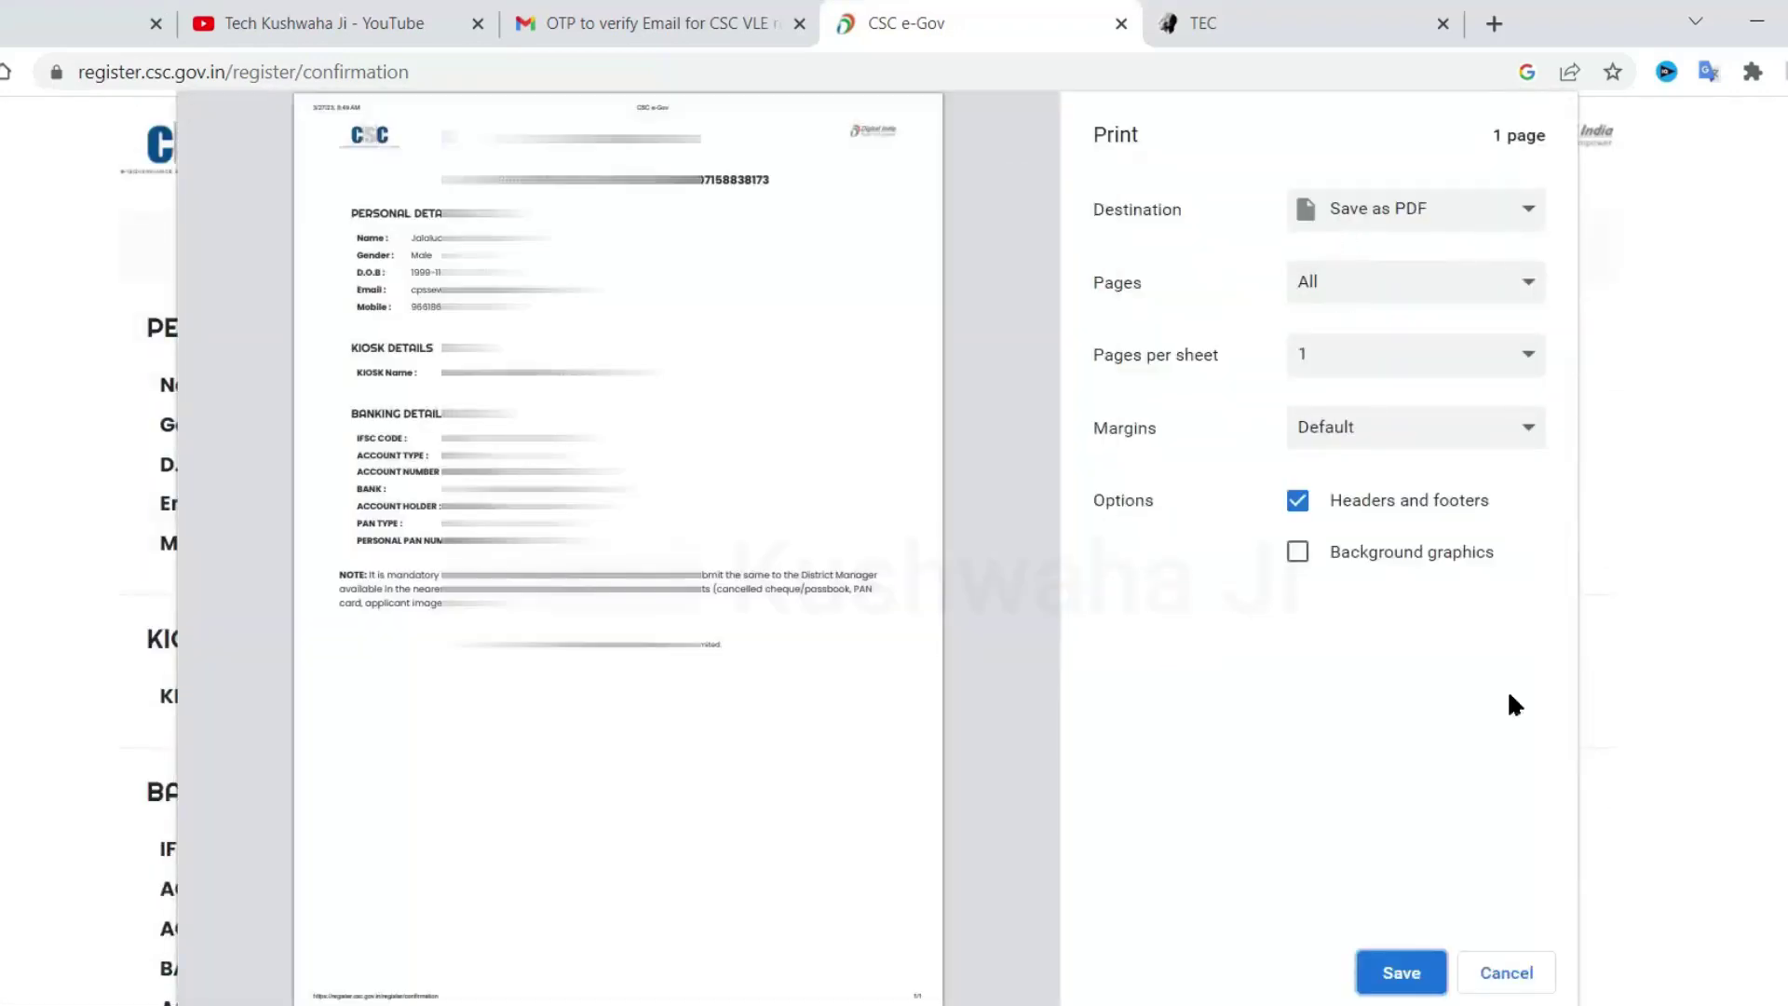
click(1399, 972)
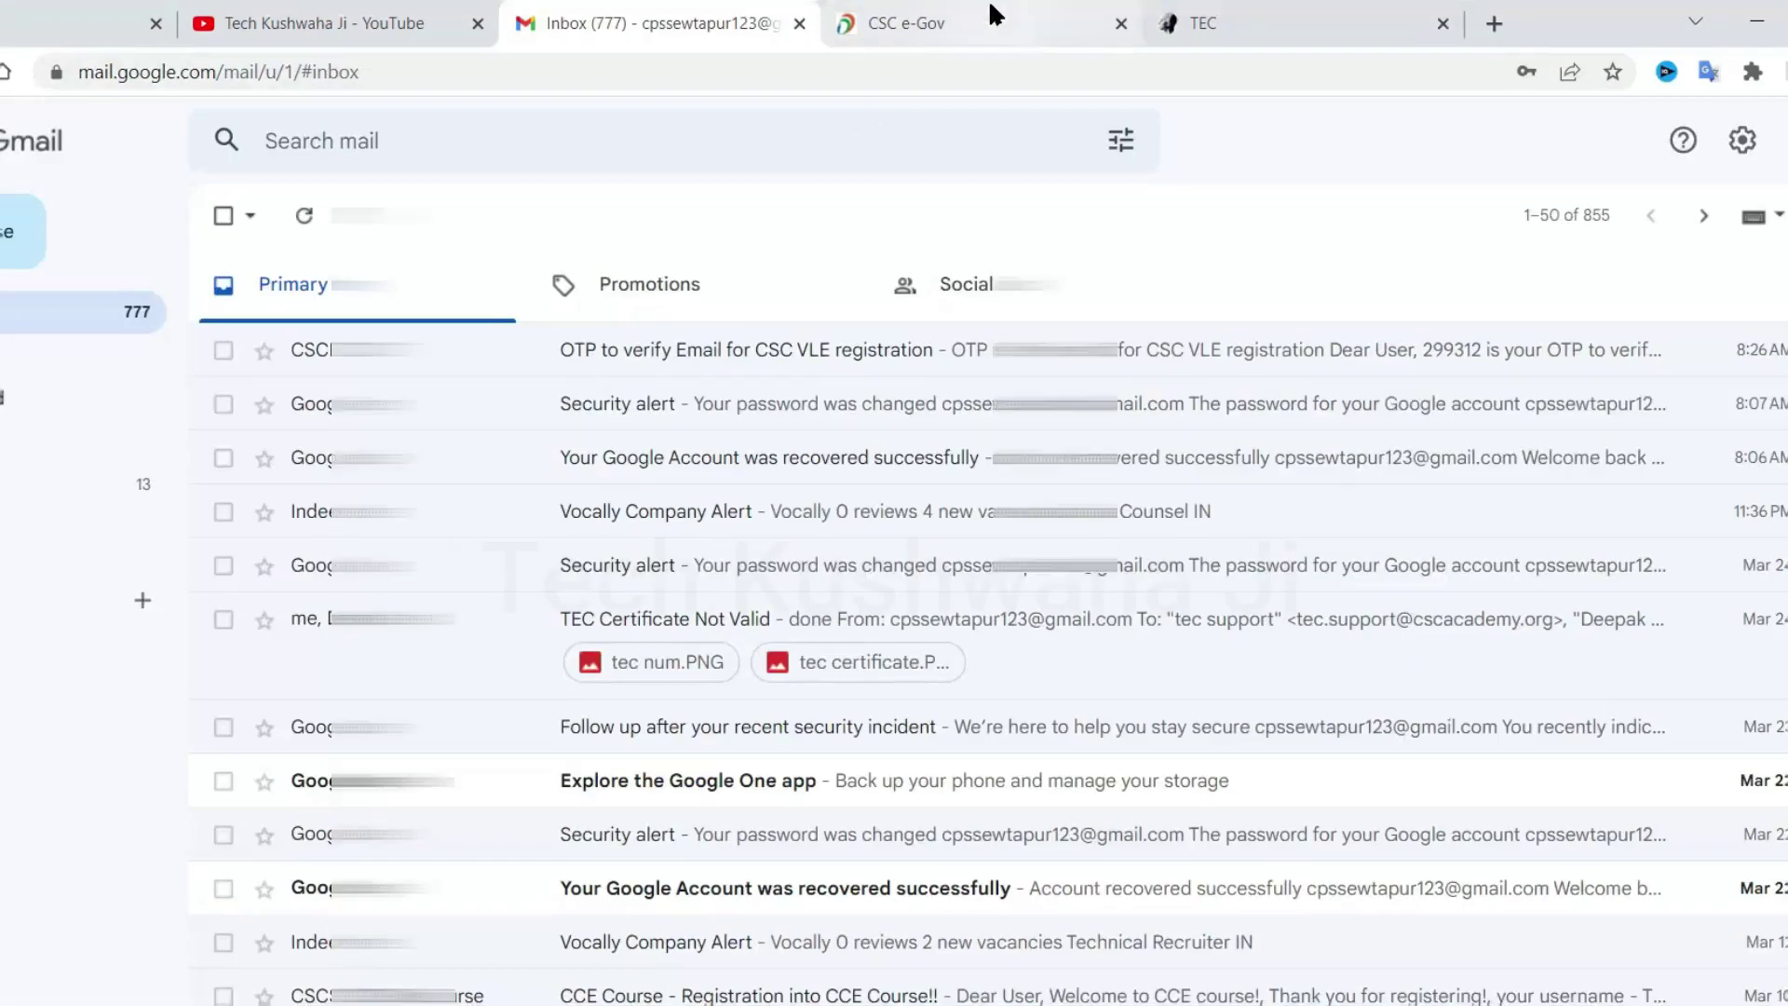
click(995, 13)
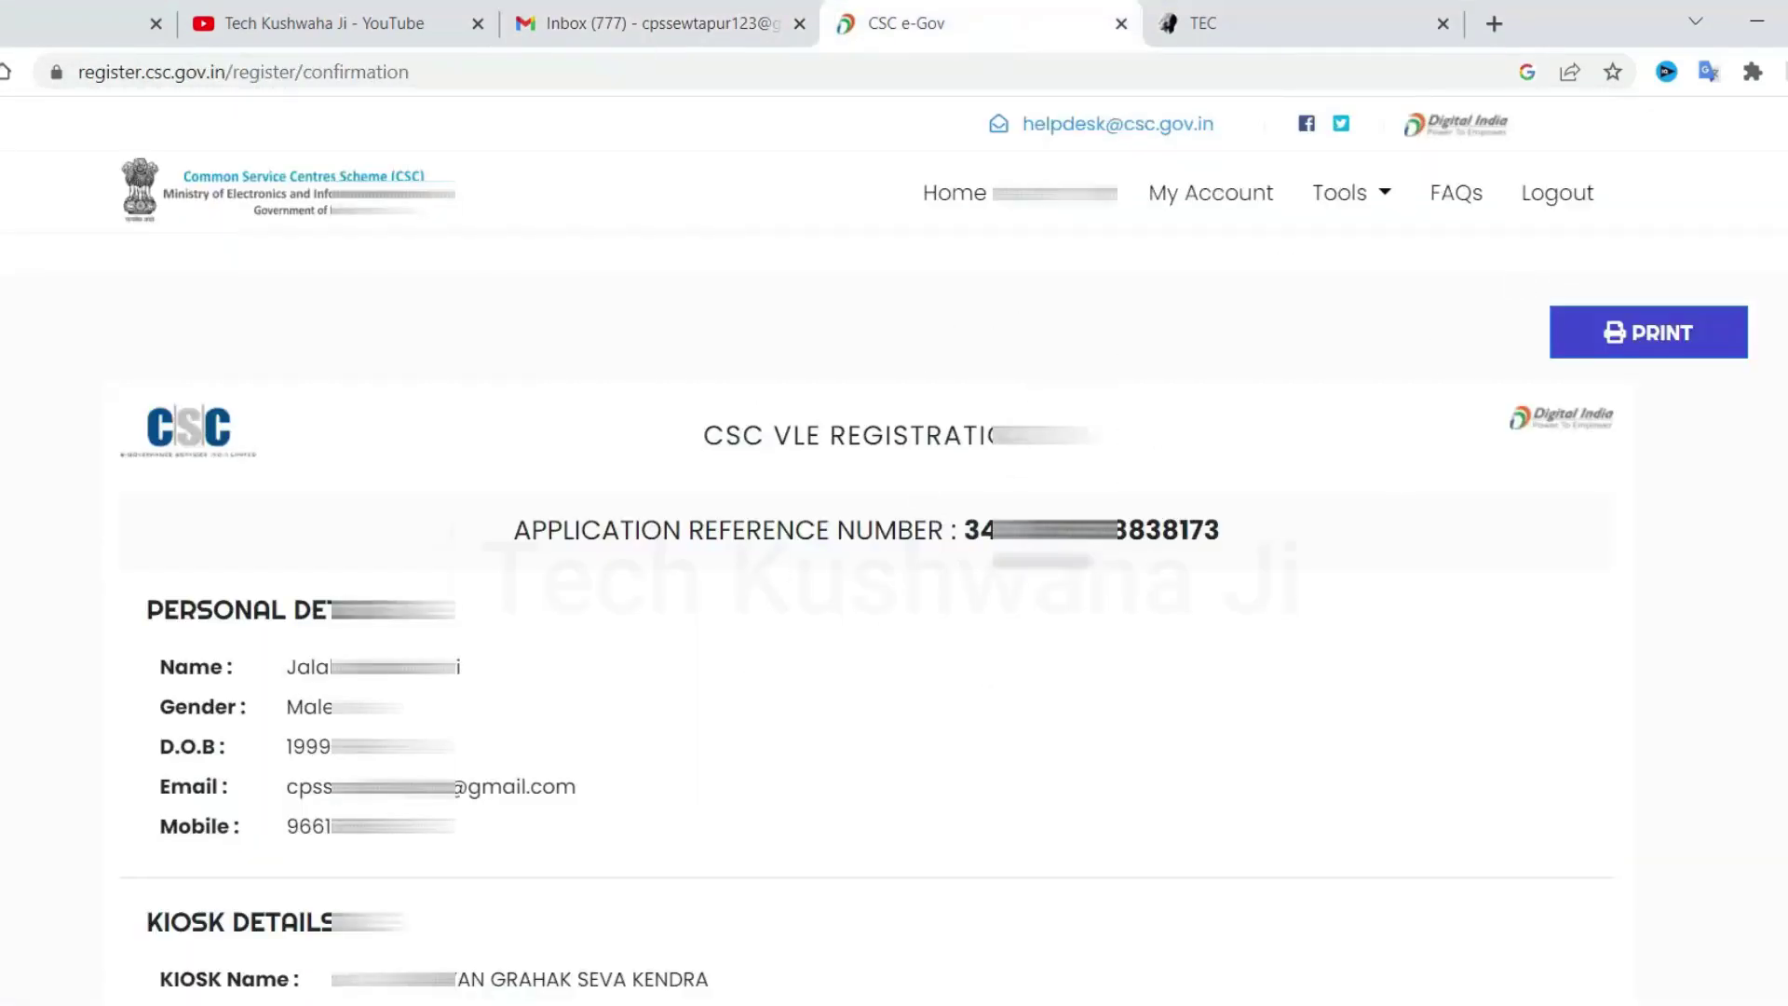
click(1557, 193)
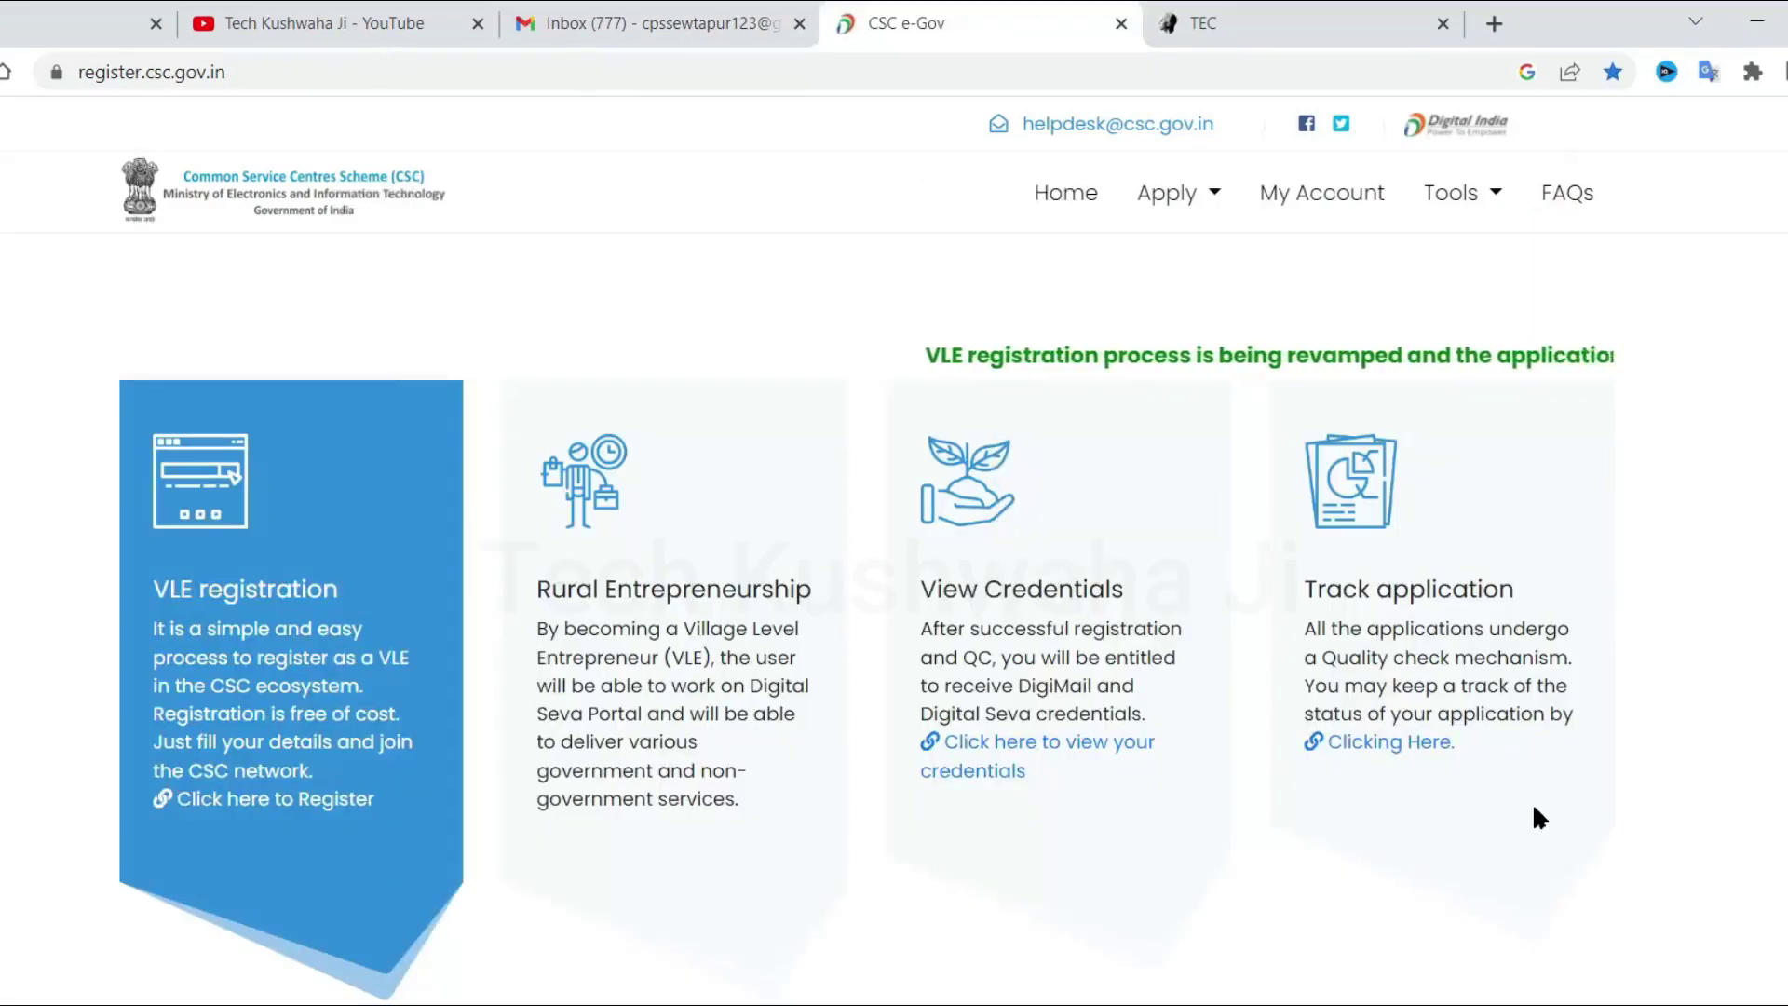
click(1352, 751)
- Open the Gmail acknowledgement email and select the application reference number
click(652, 23)
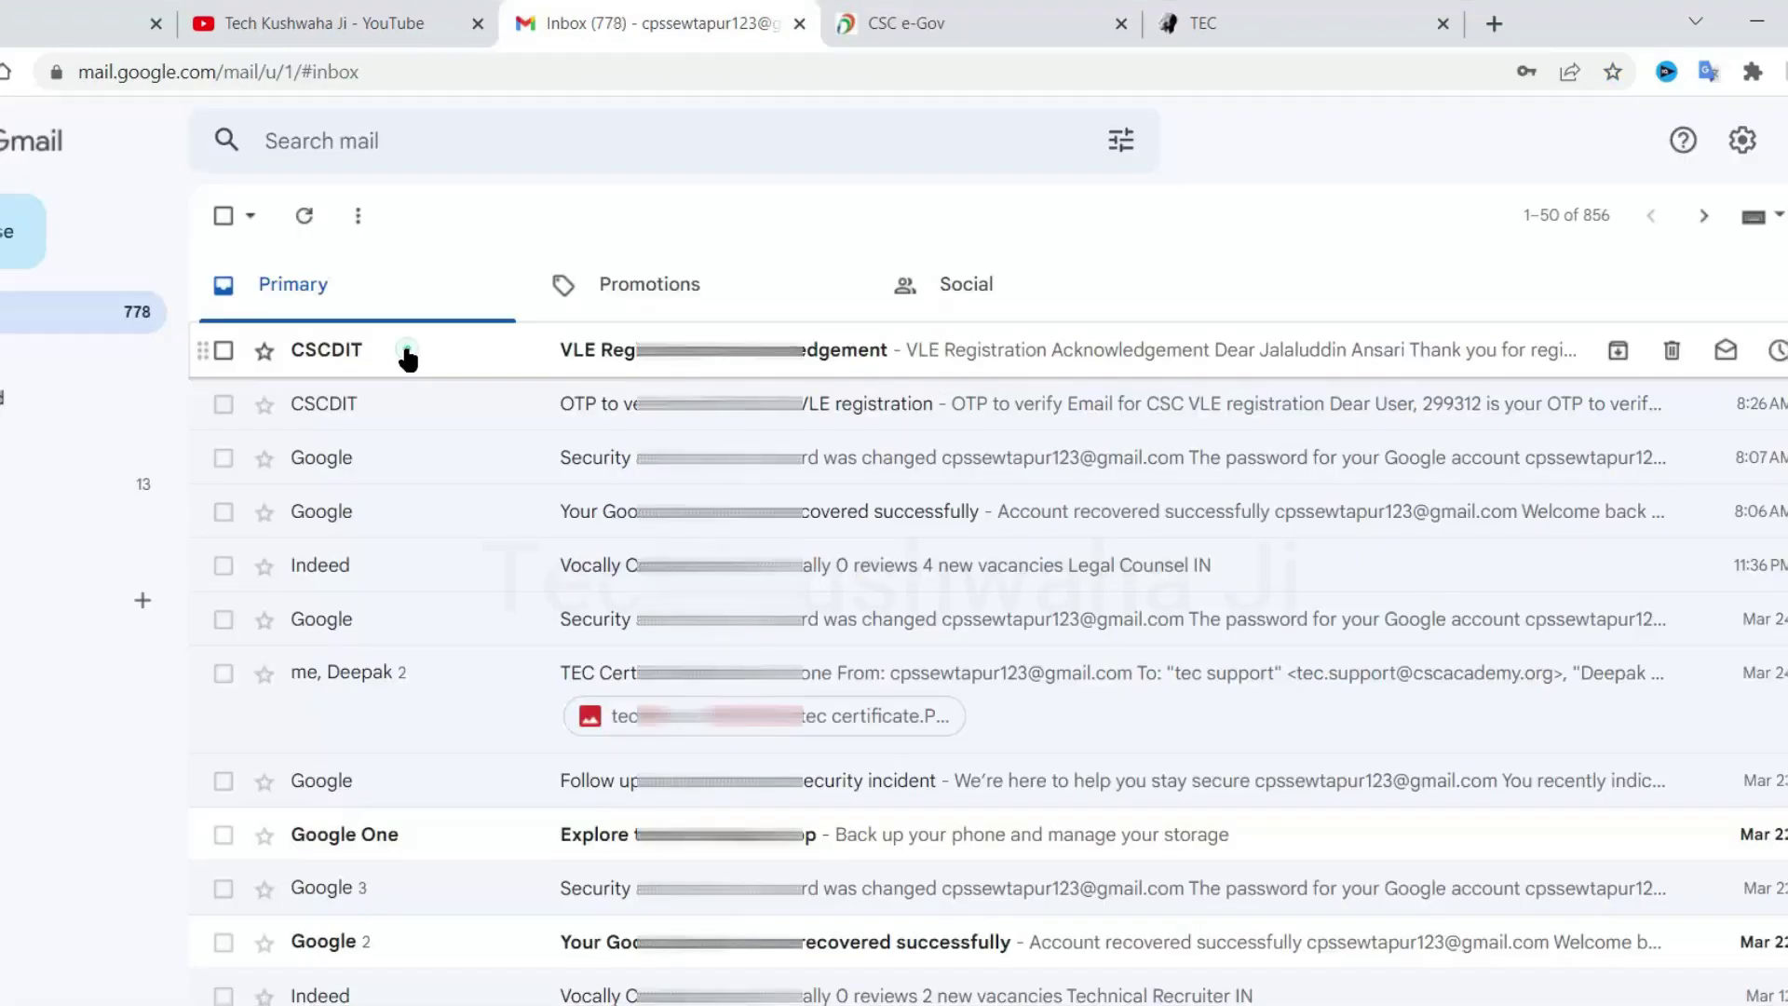
click(407, 357)
scroll(494, 475, down, 5)
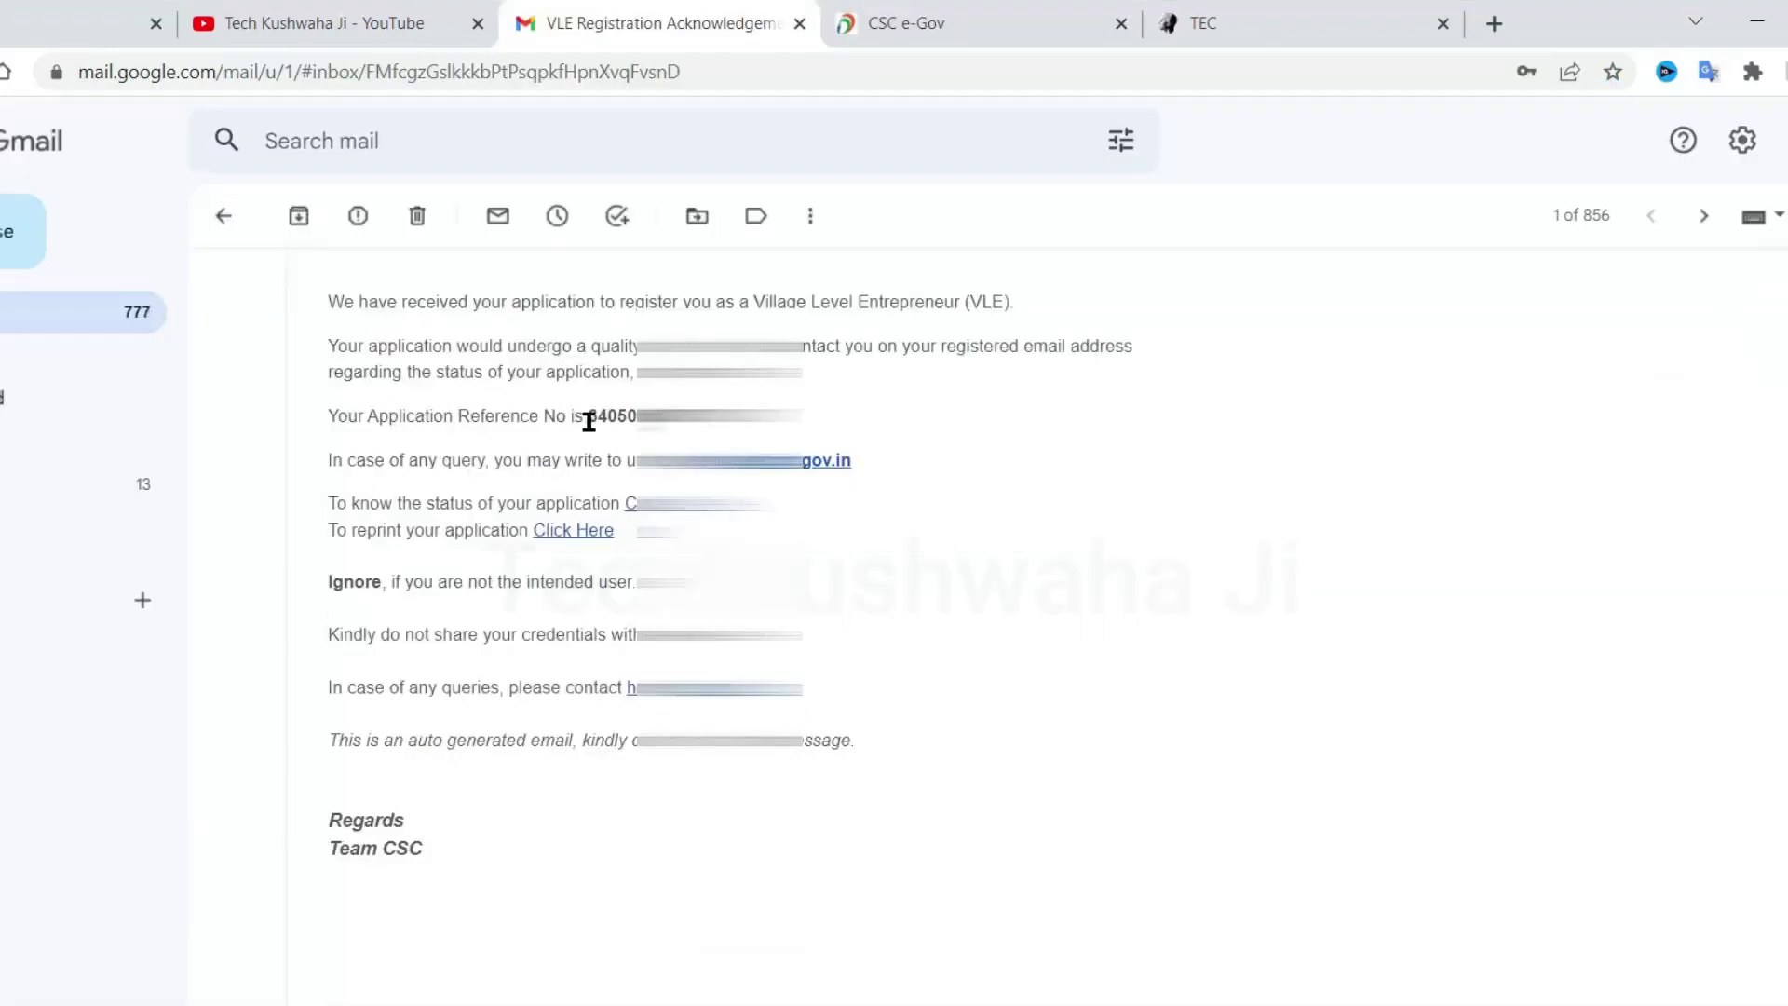
double_click(588, 416)
- Paste the reference number, enter the captcha, confirm the status is under review, and return home
click(931, 33)
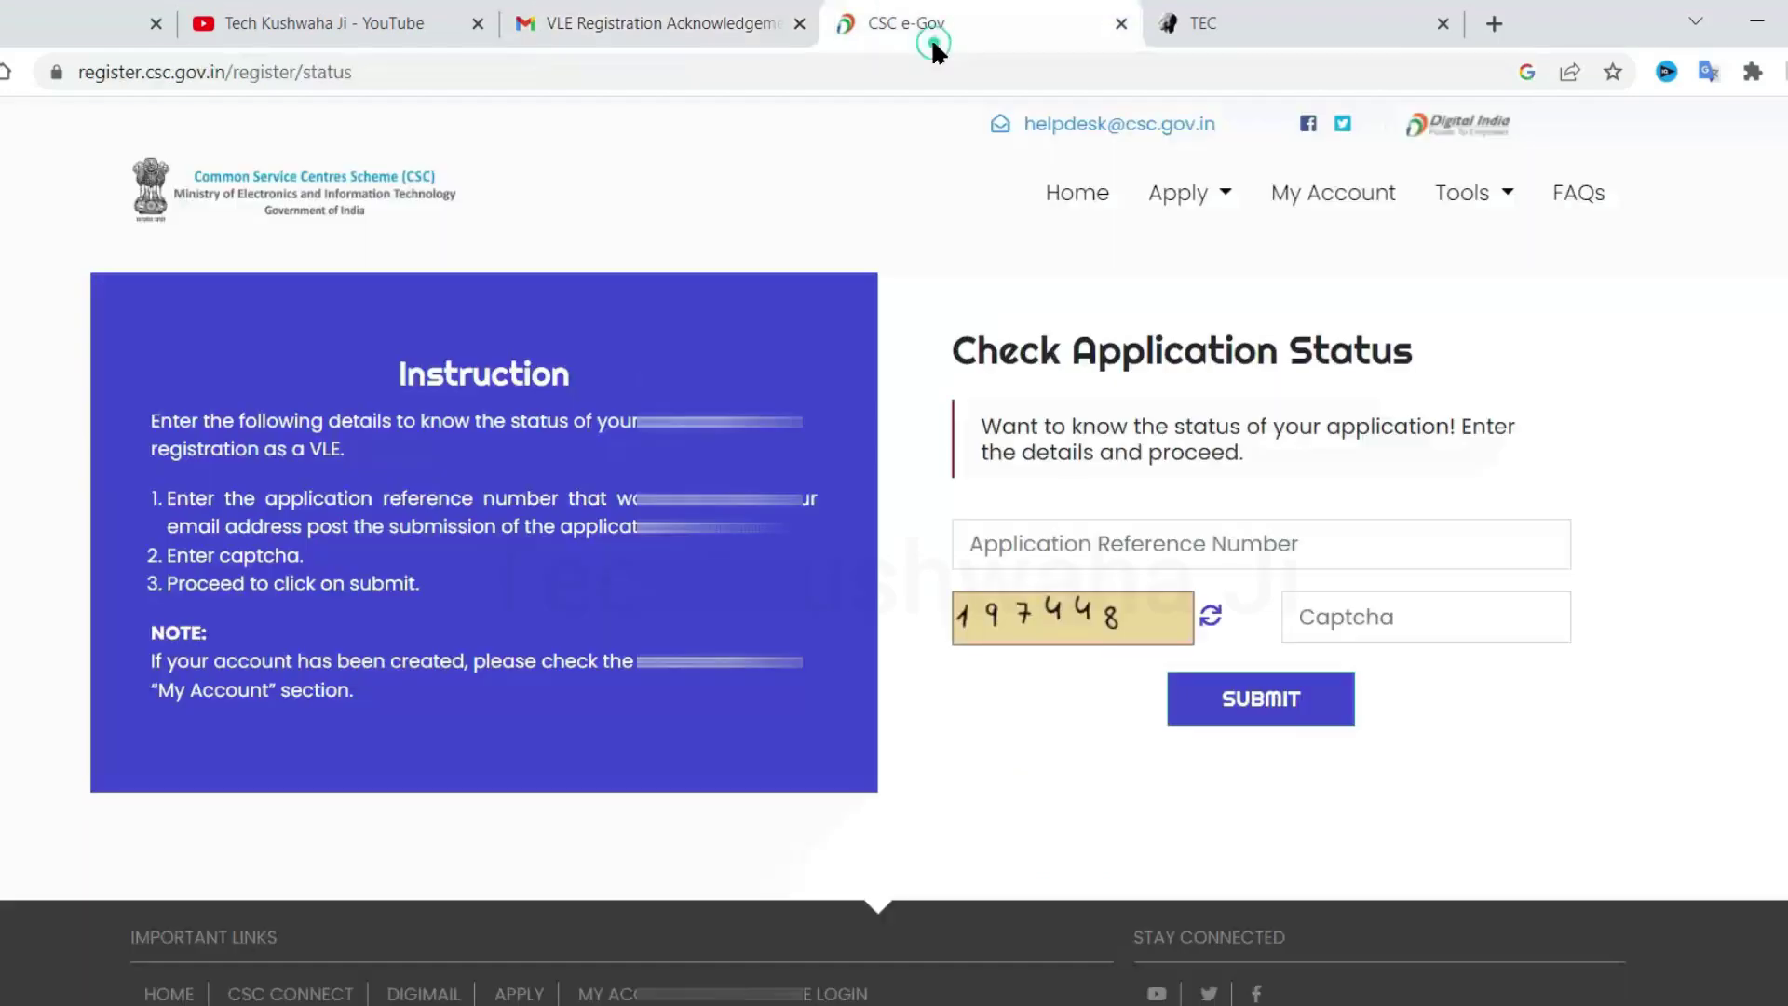
right_click(1090, 538)
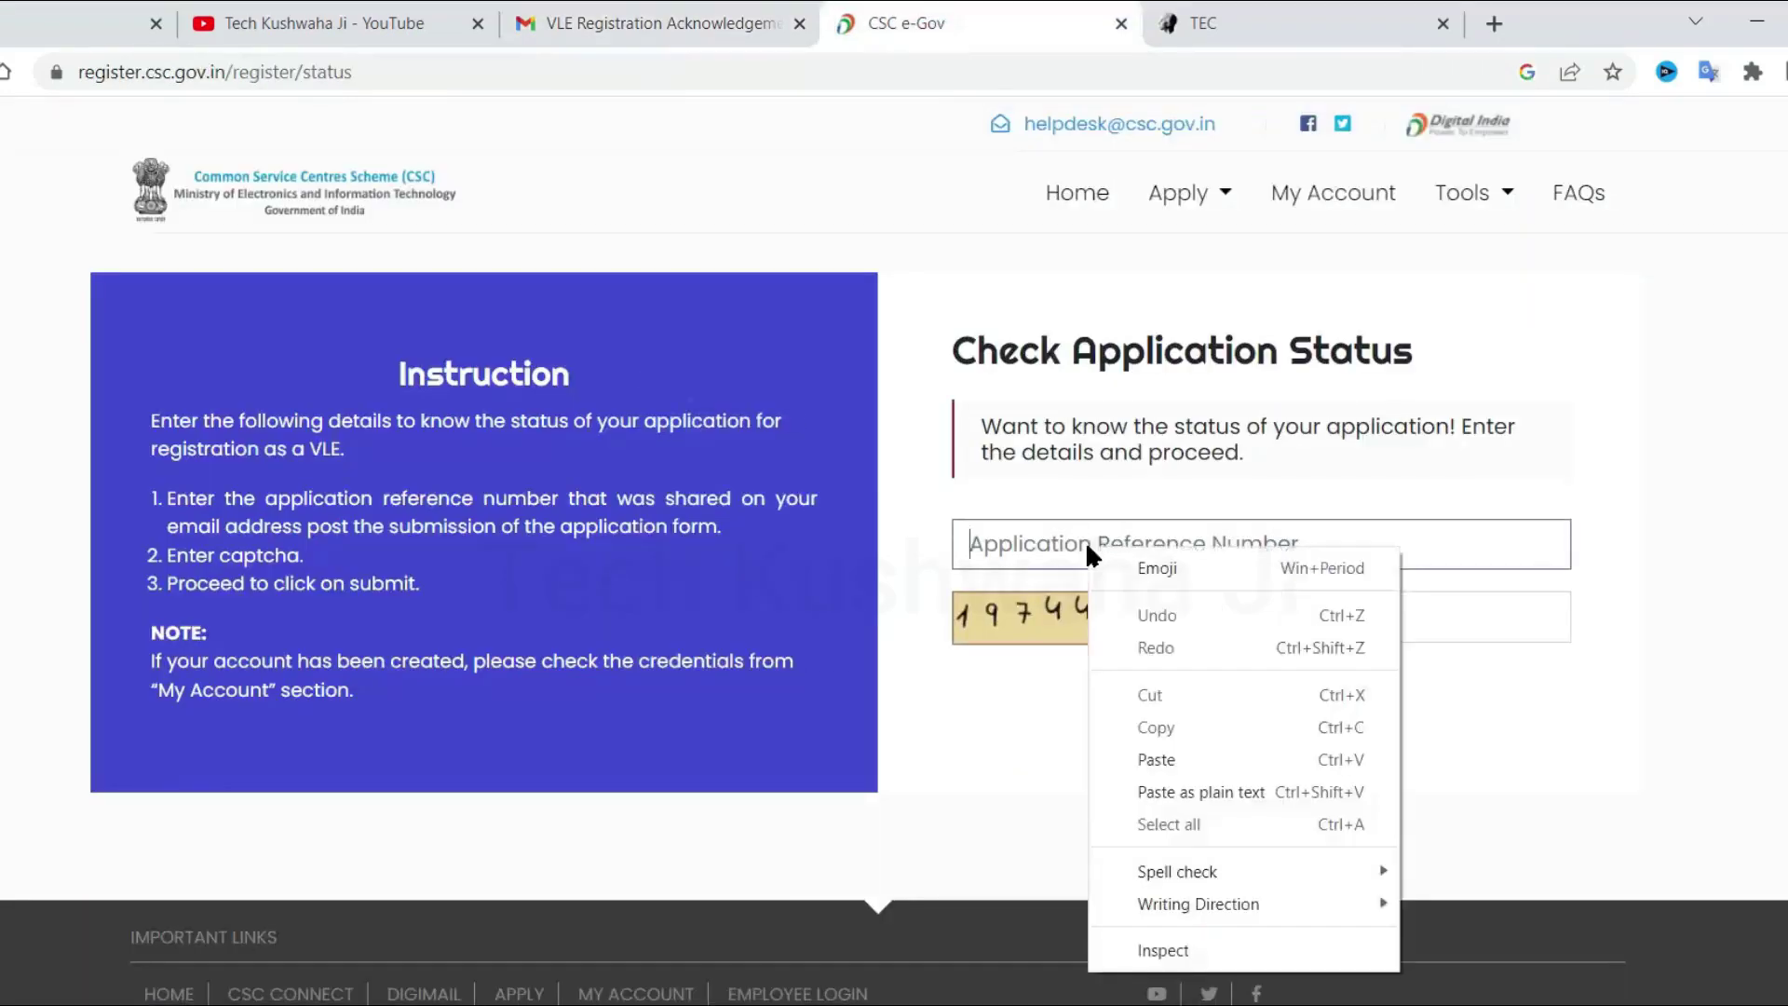
click(1194, 746)
click(1349, 622)
text(197448)
click(1263, 713)
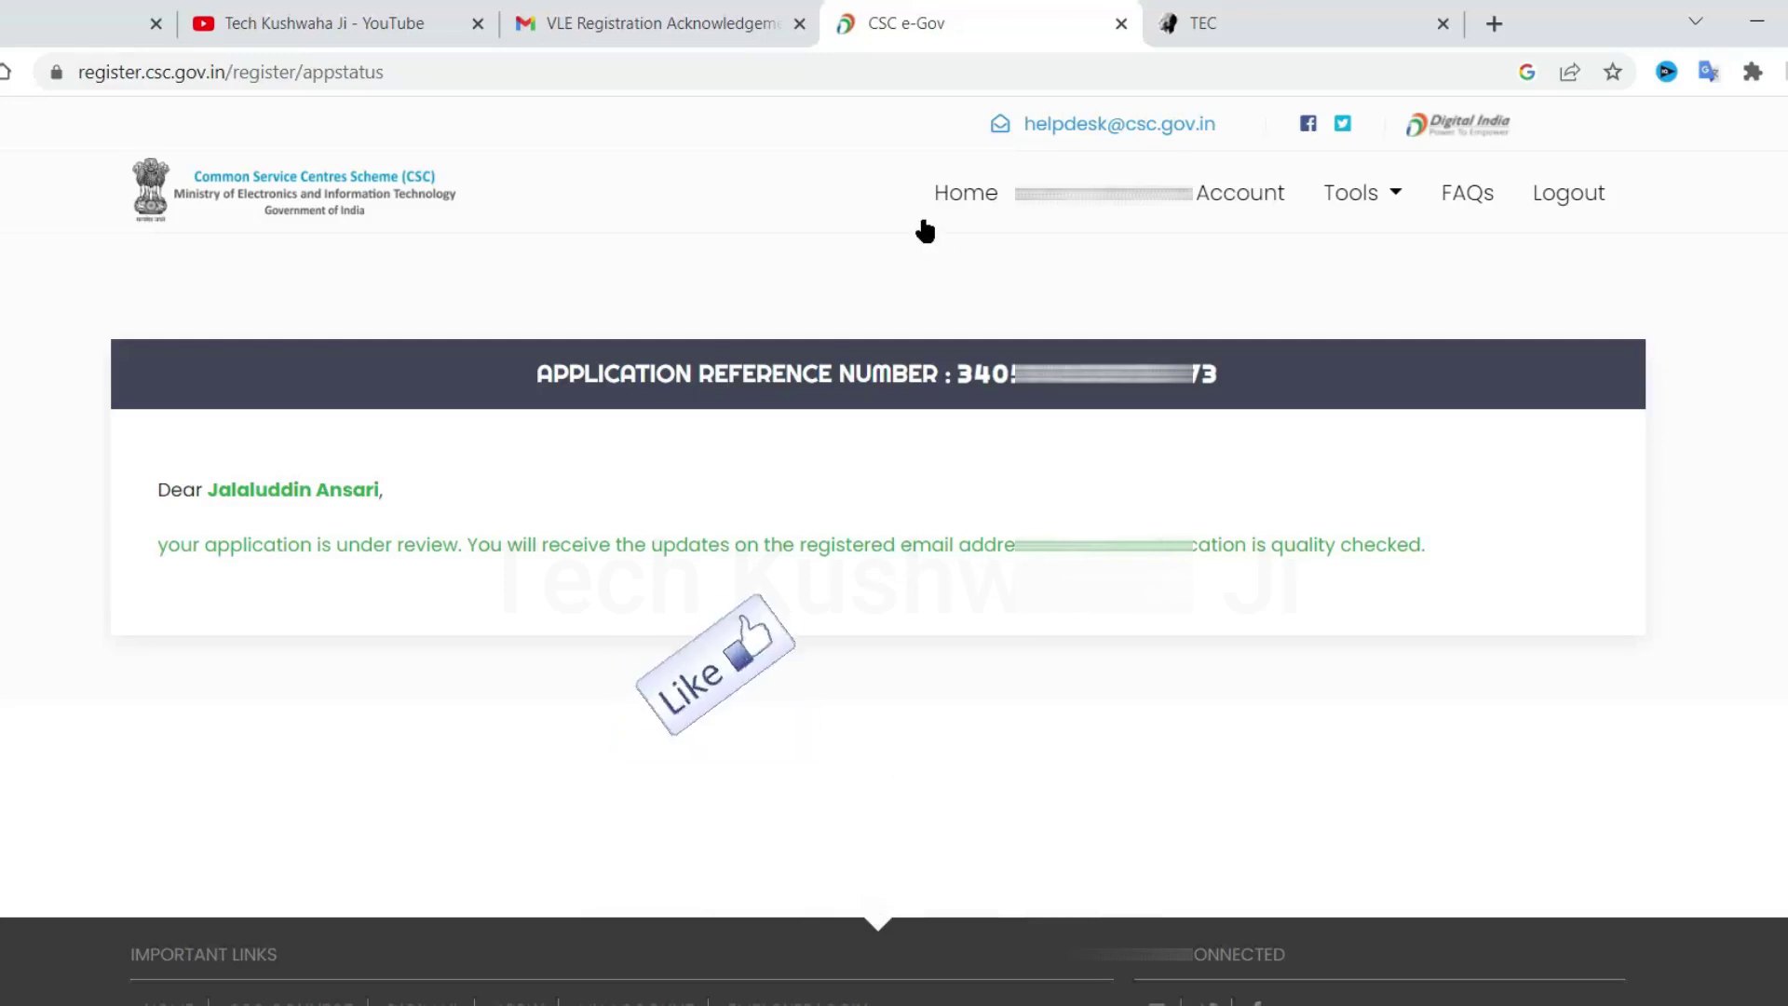
click(955, 198)
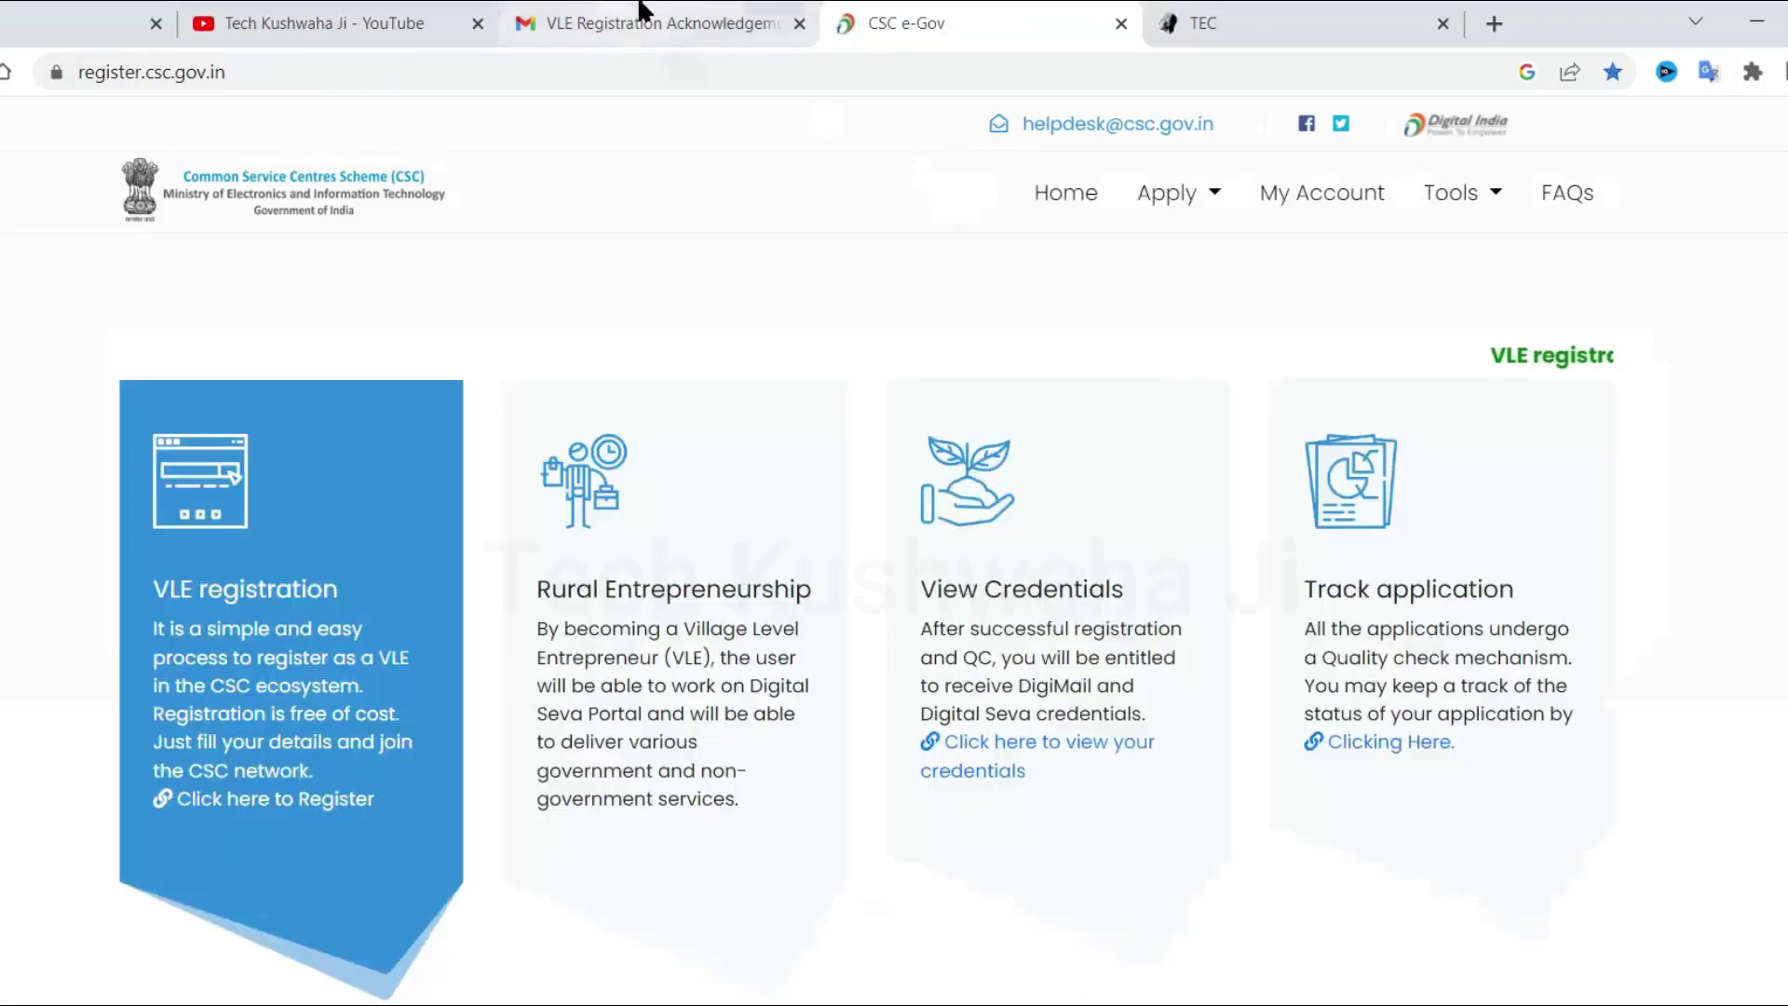
- Go back from the acknowledgement email to the Gmail inbox, then to the portal tab
click(642, 28)
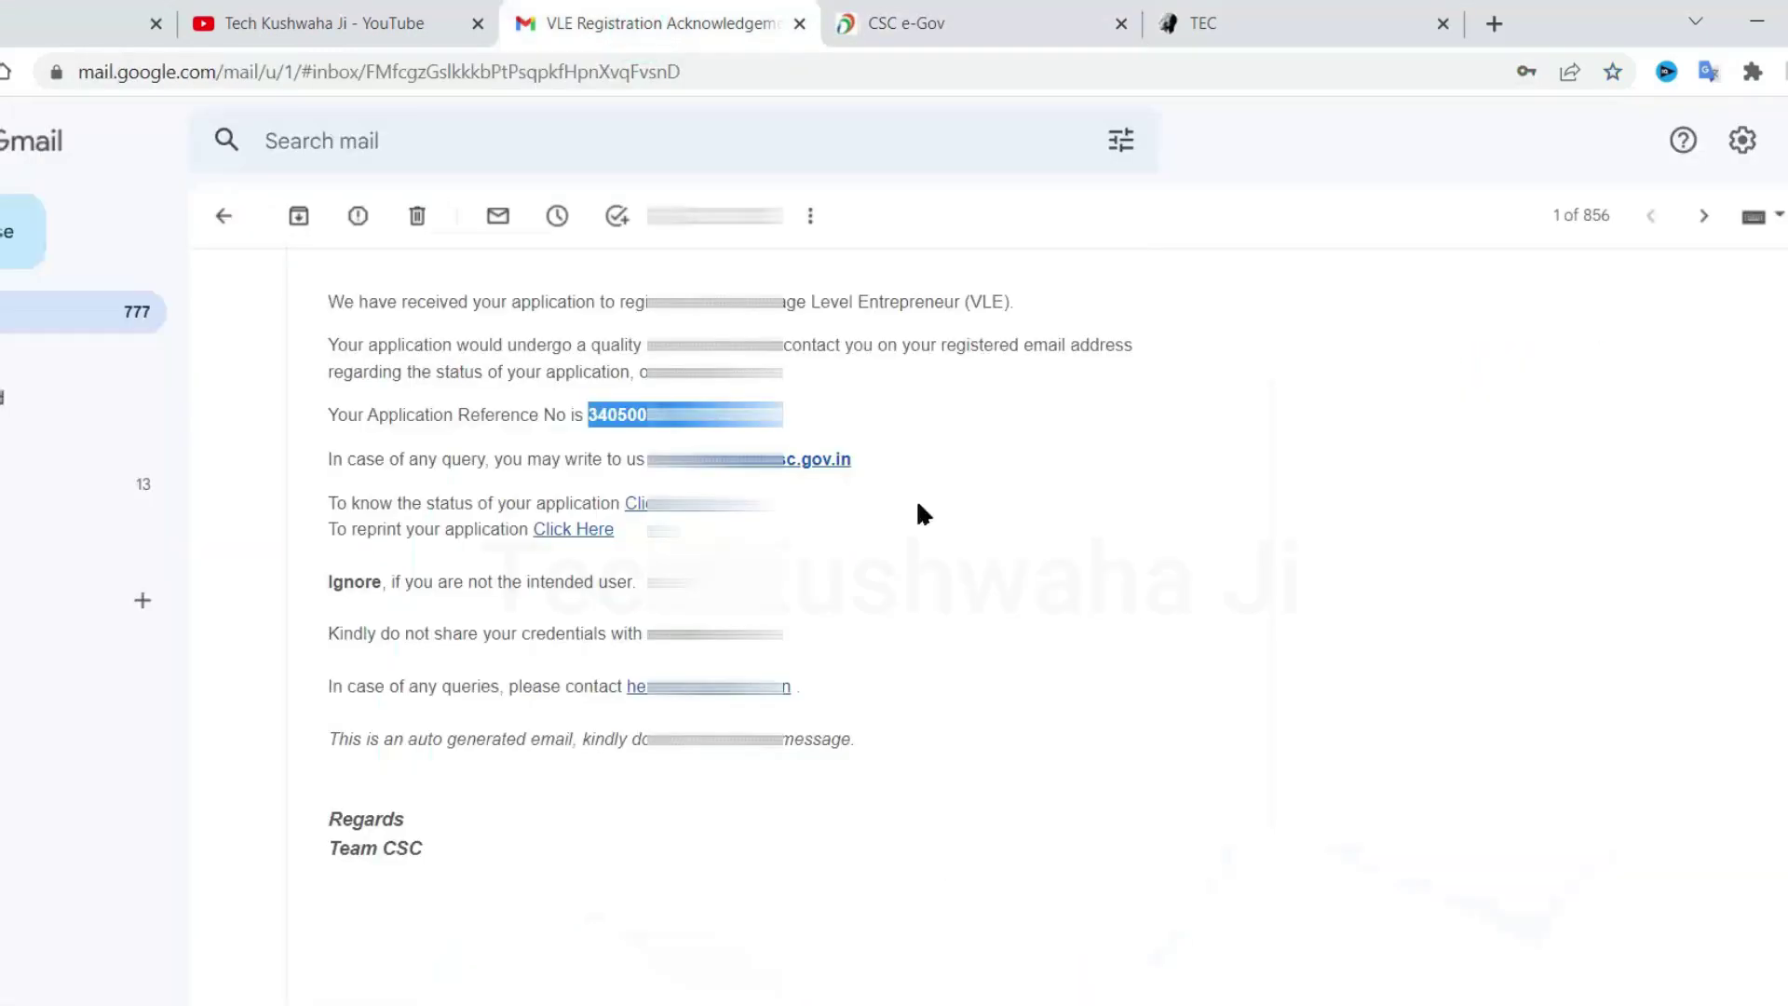
click(224, 217)
key(ctrl+Tab)
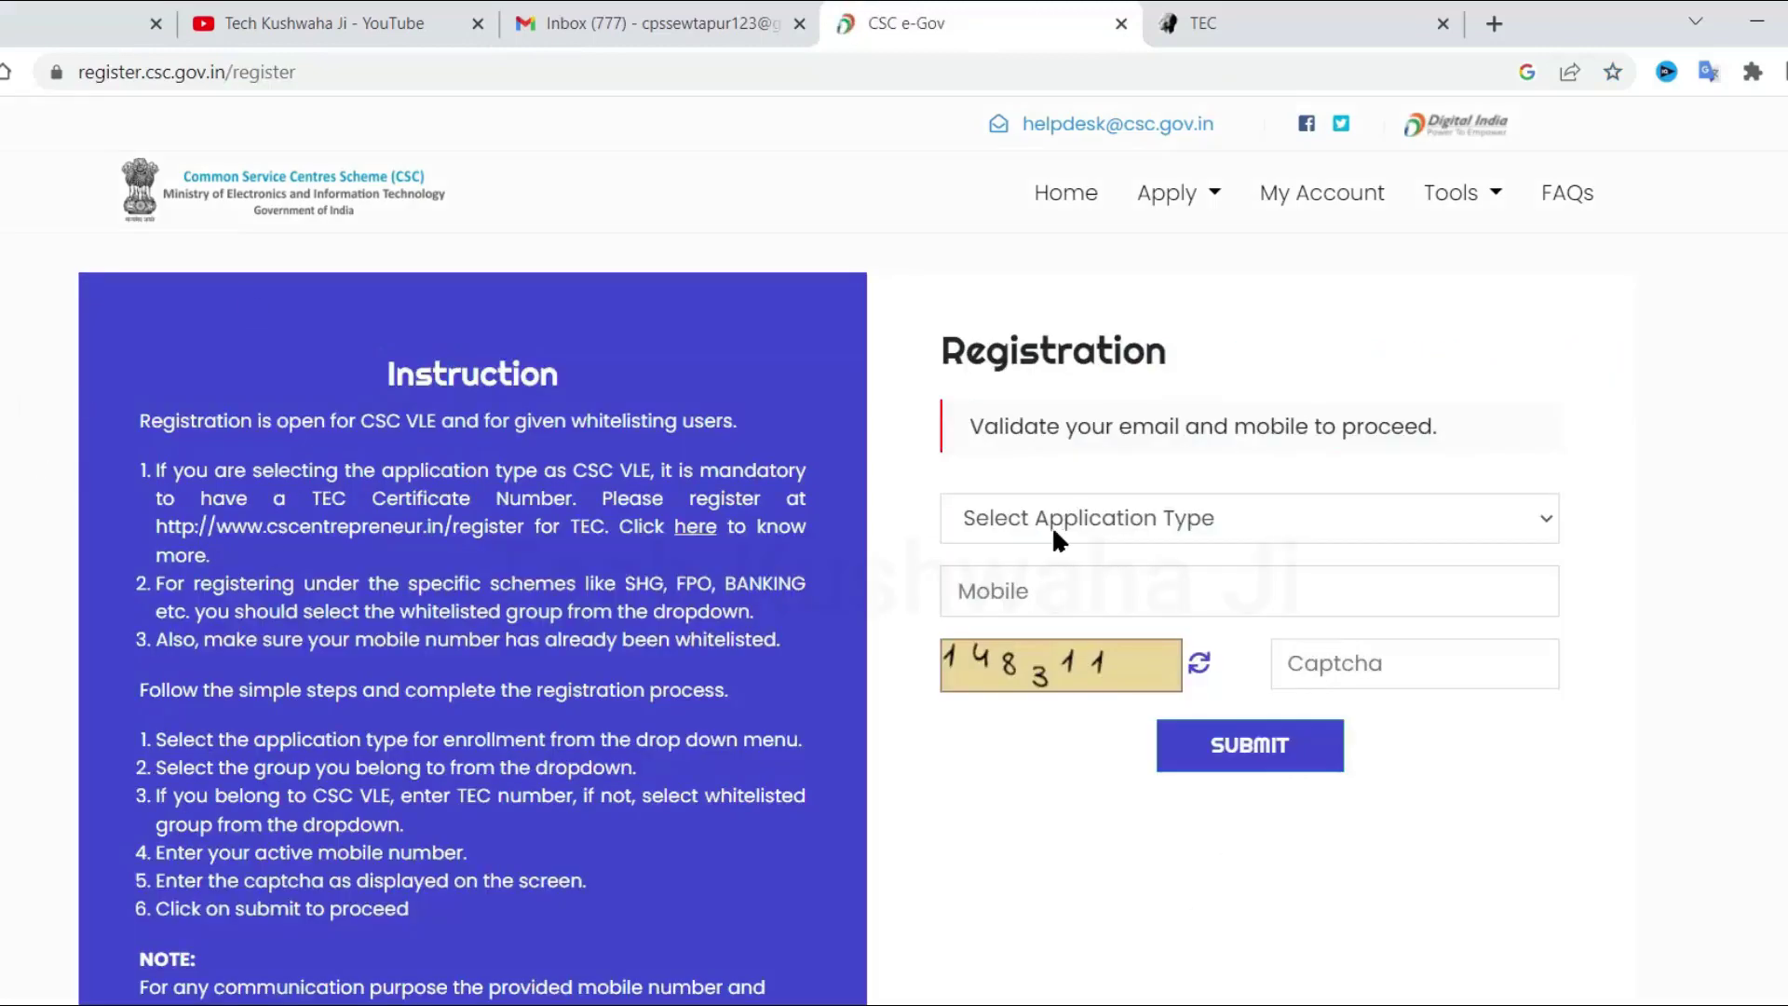
- Select PRIVATE BANKING as the application type on the Registration page
click(1083, 522)
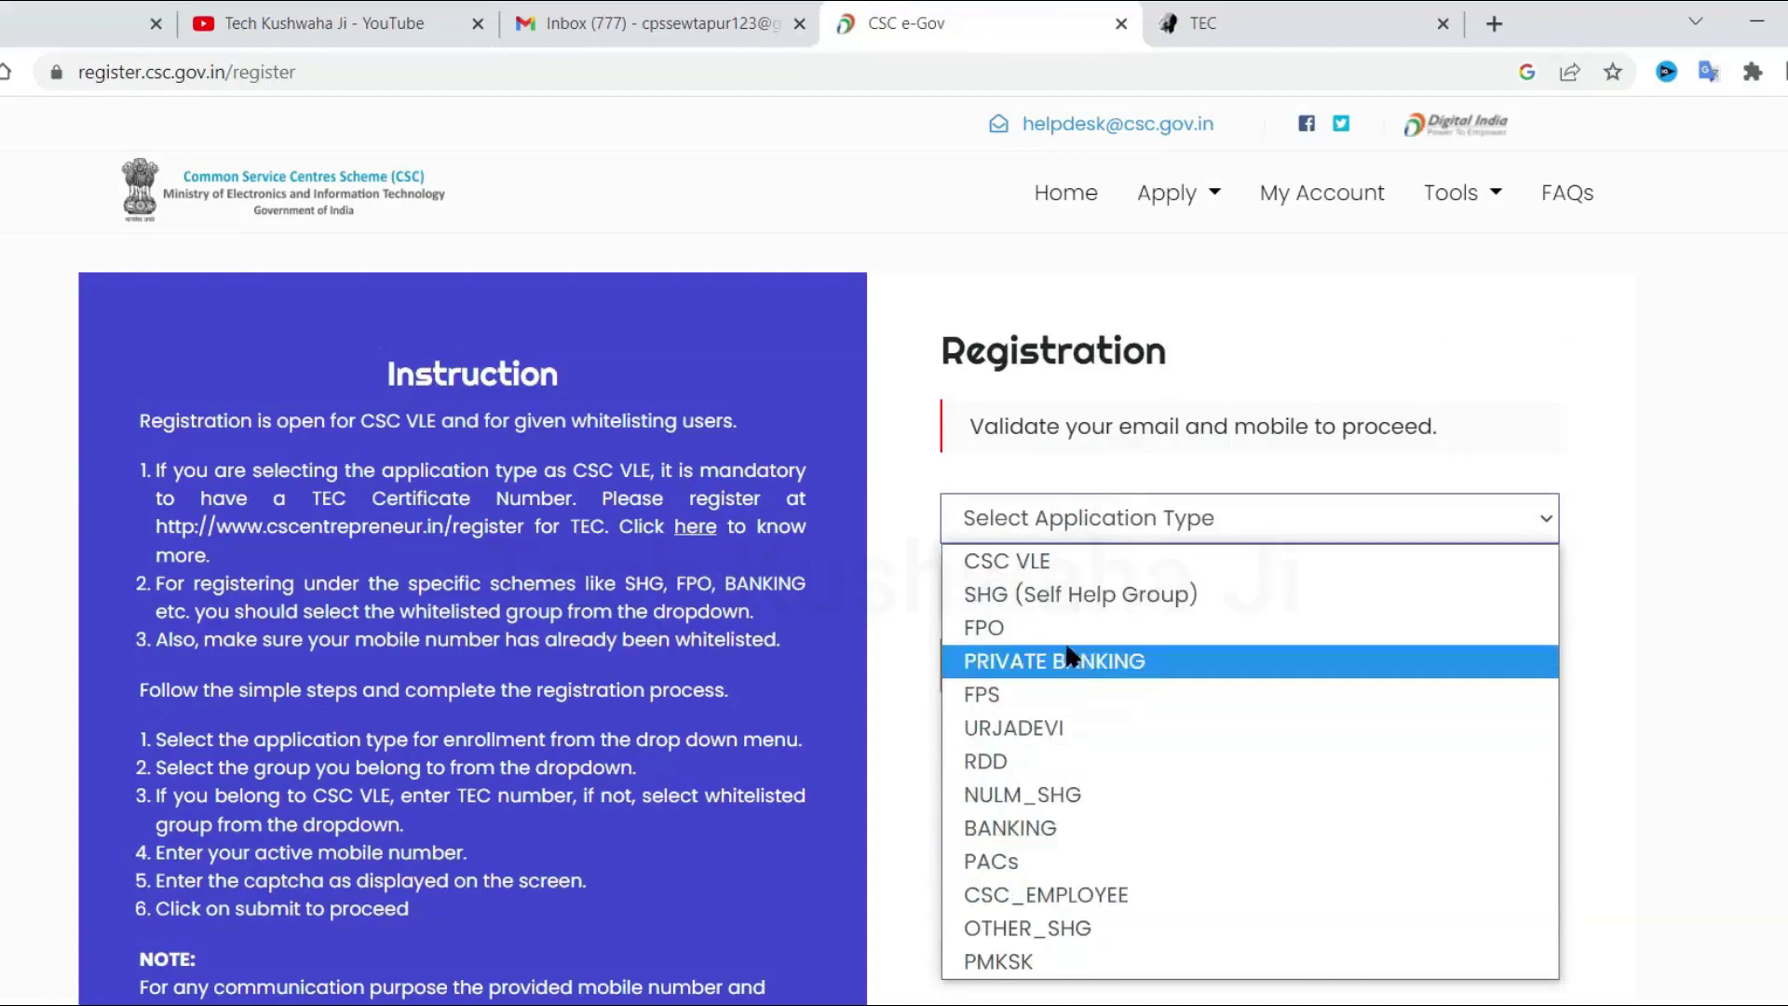
click(1147, 661)
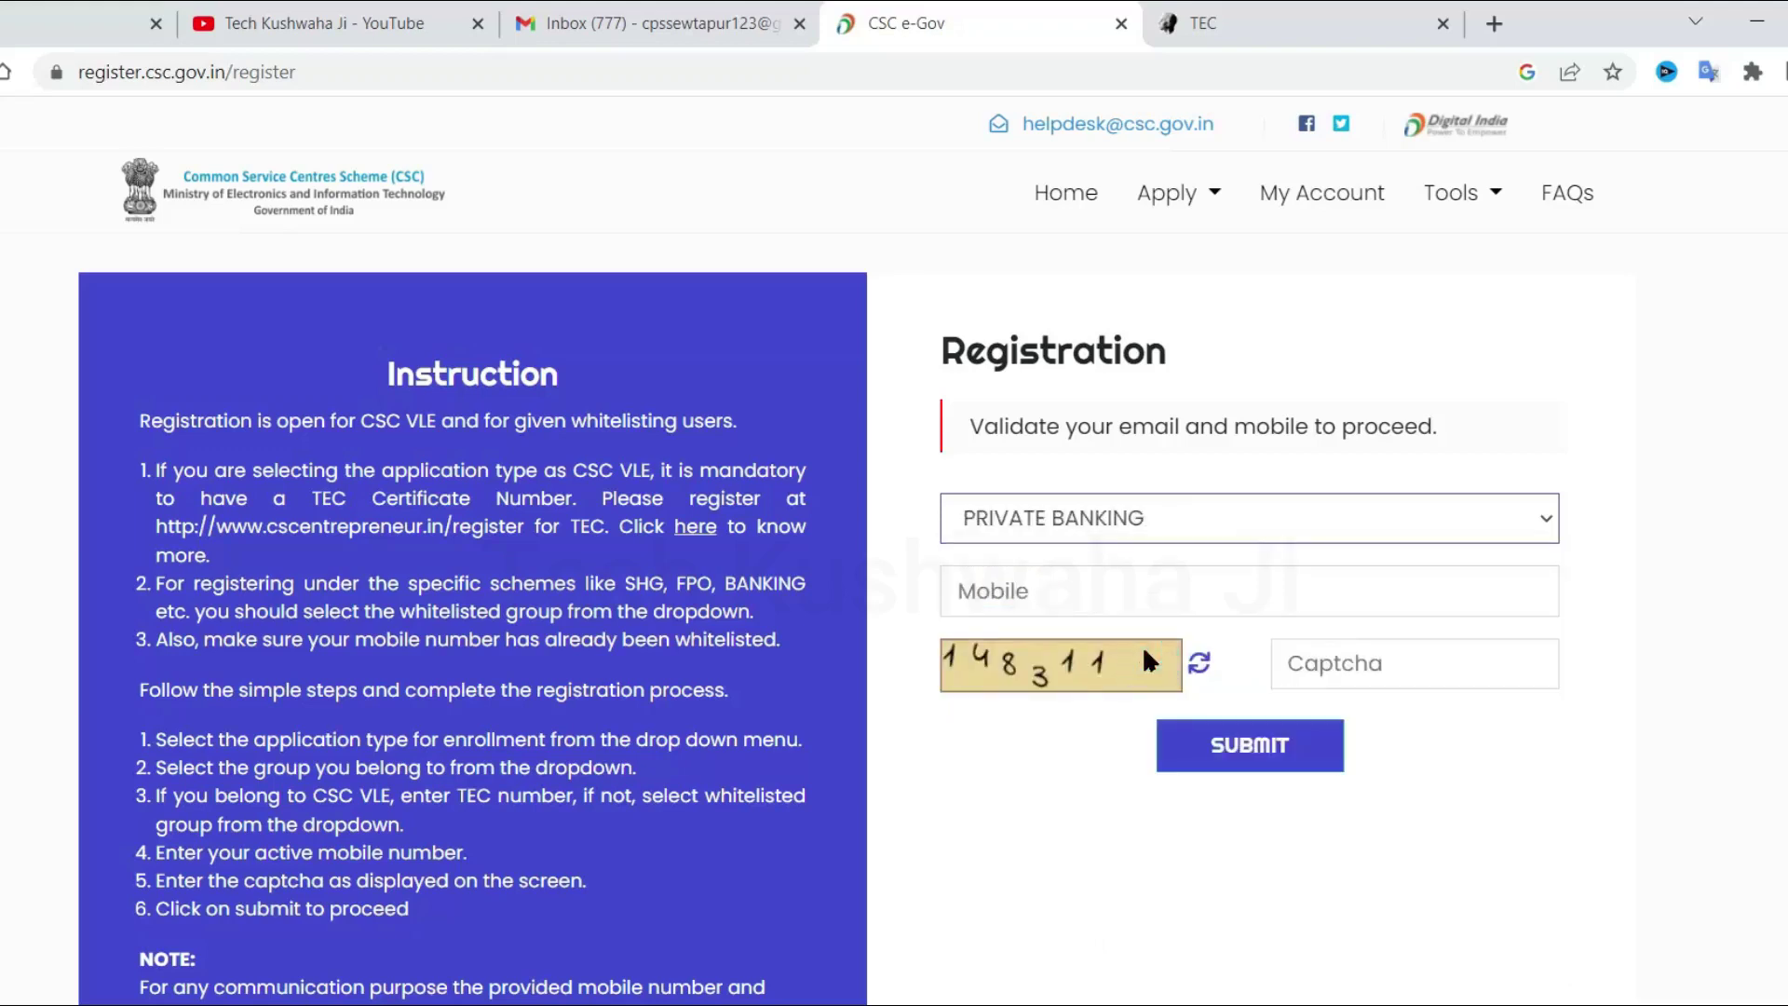
click(1032, 598)
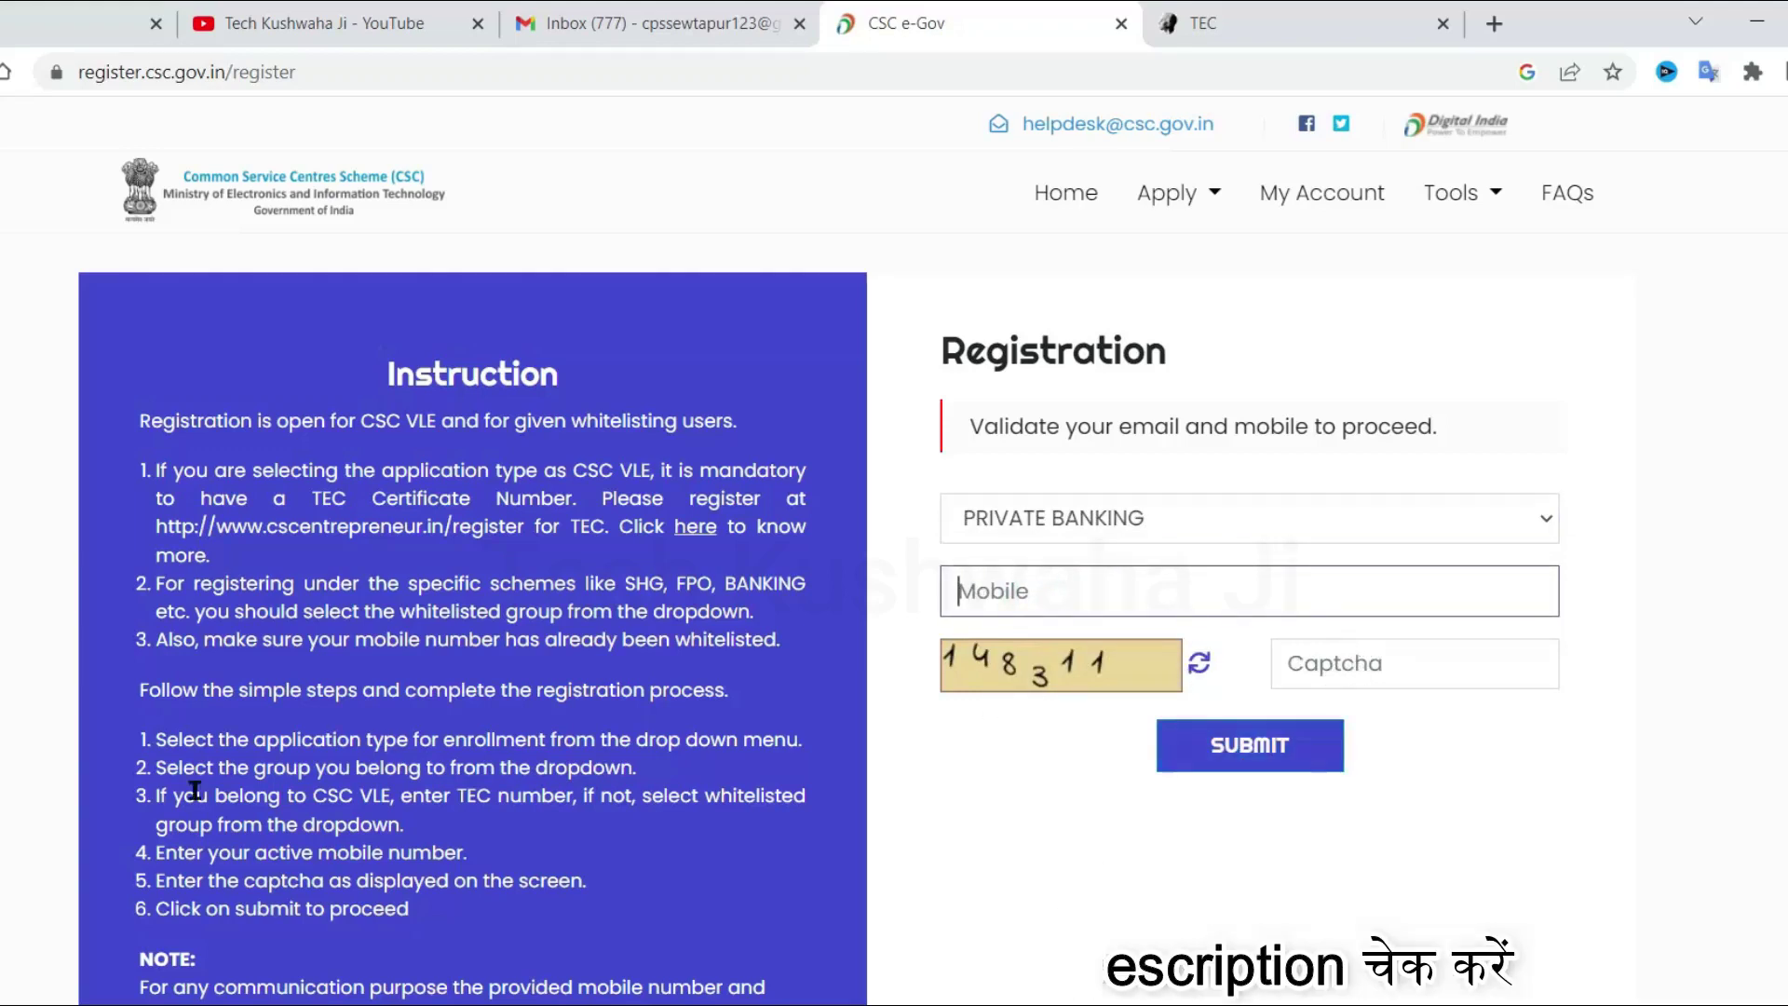
click(995, 510)
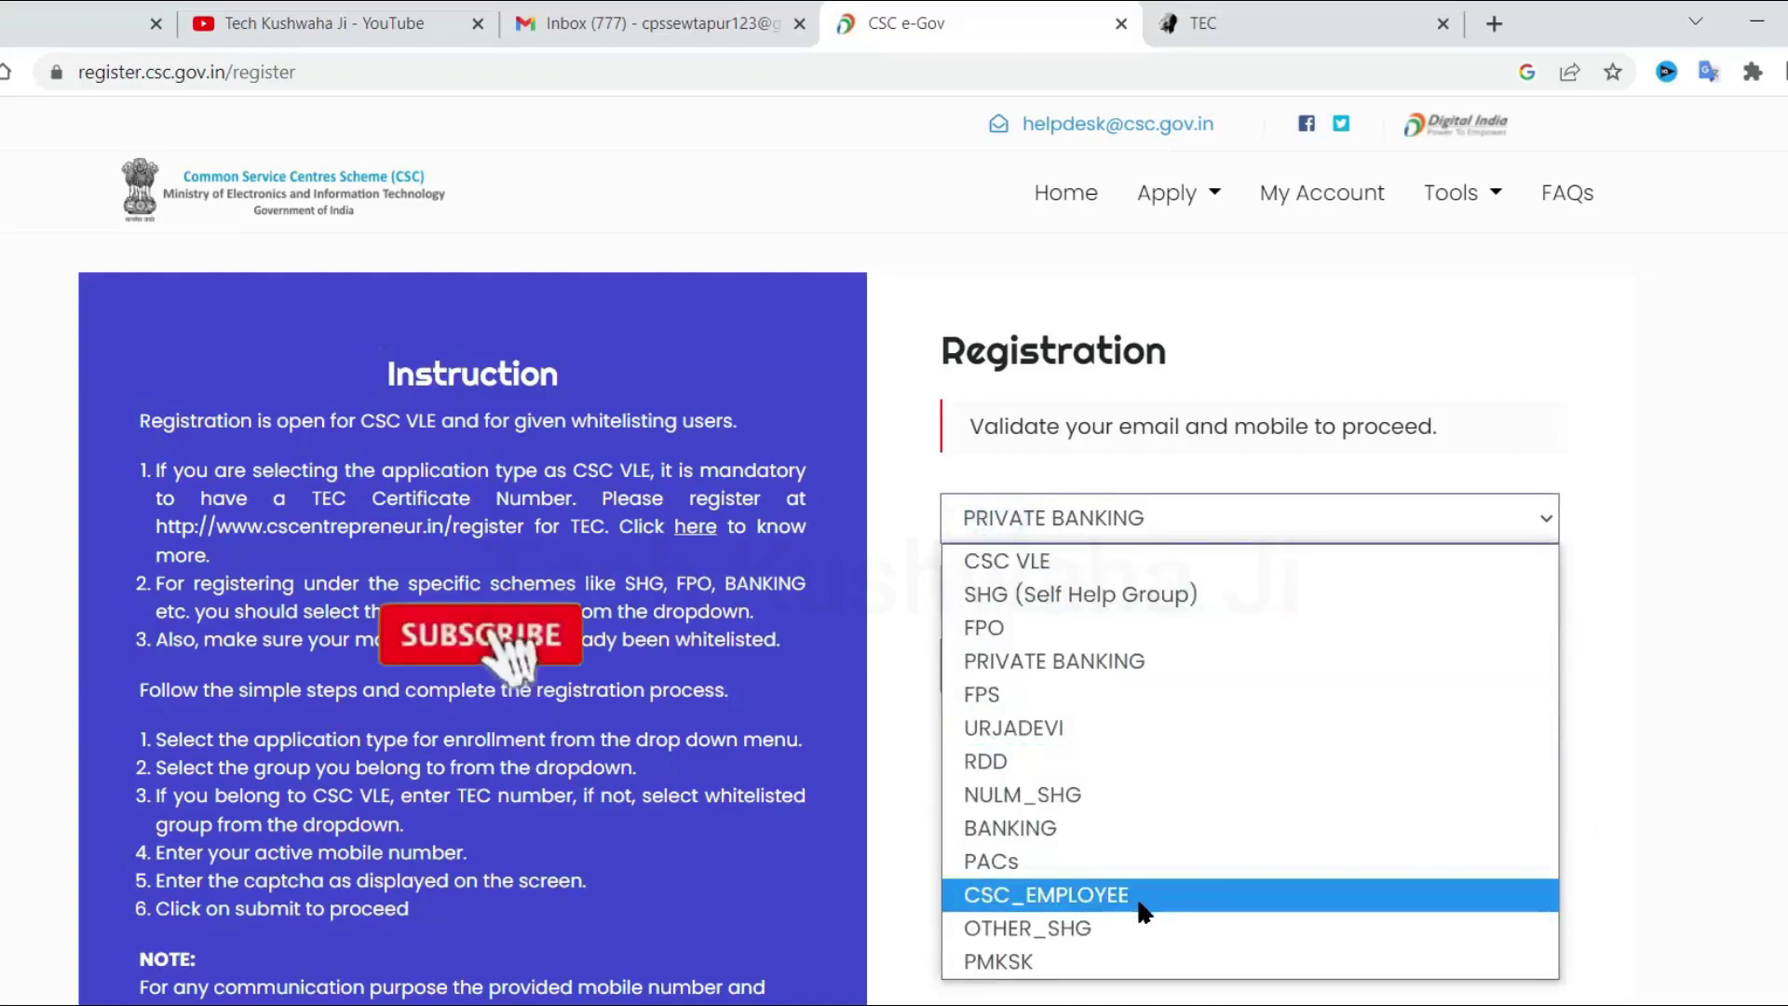
click(955, 213)
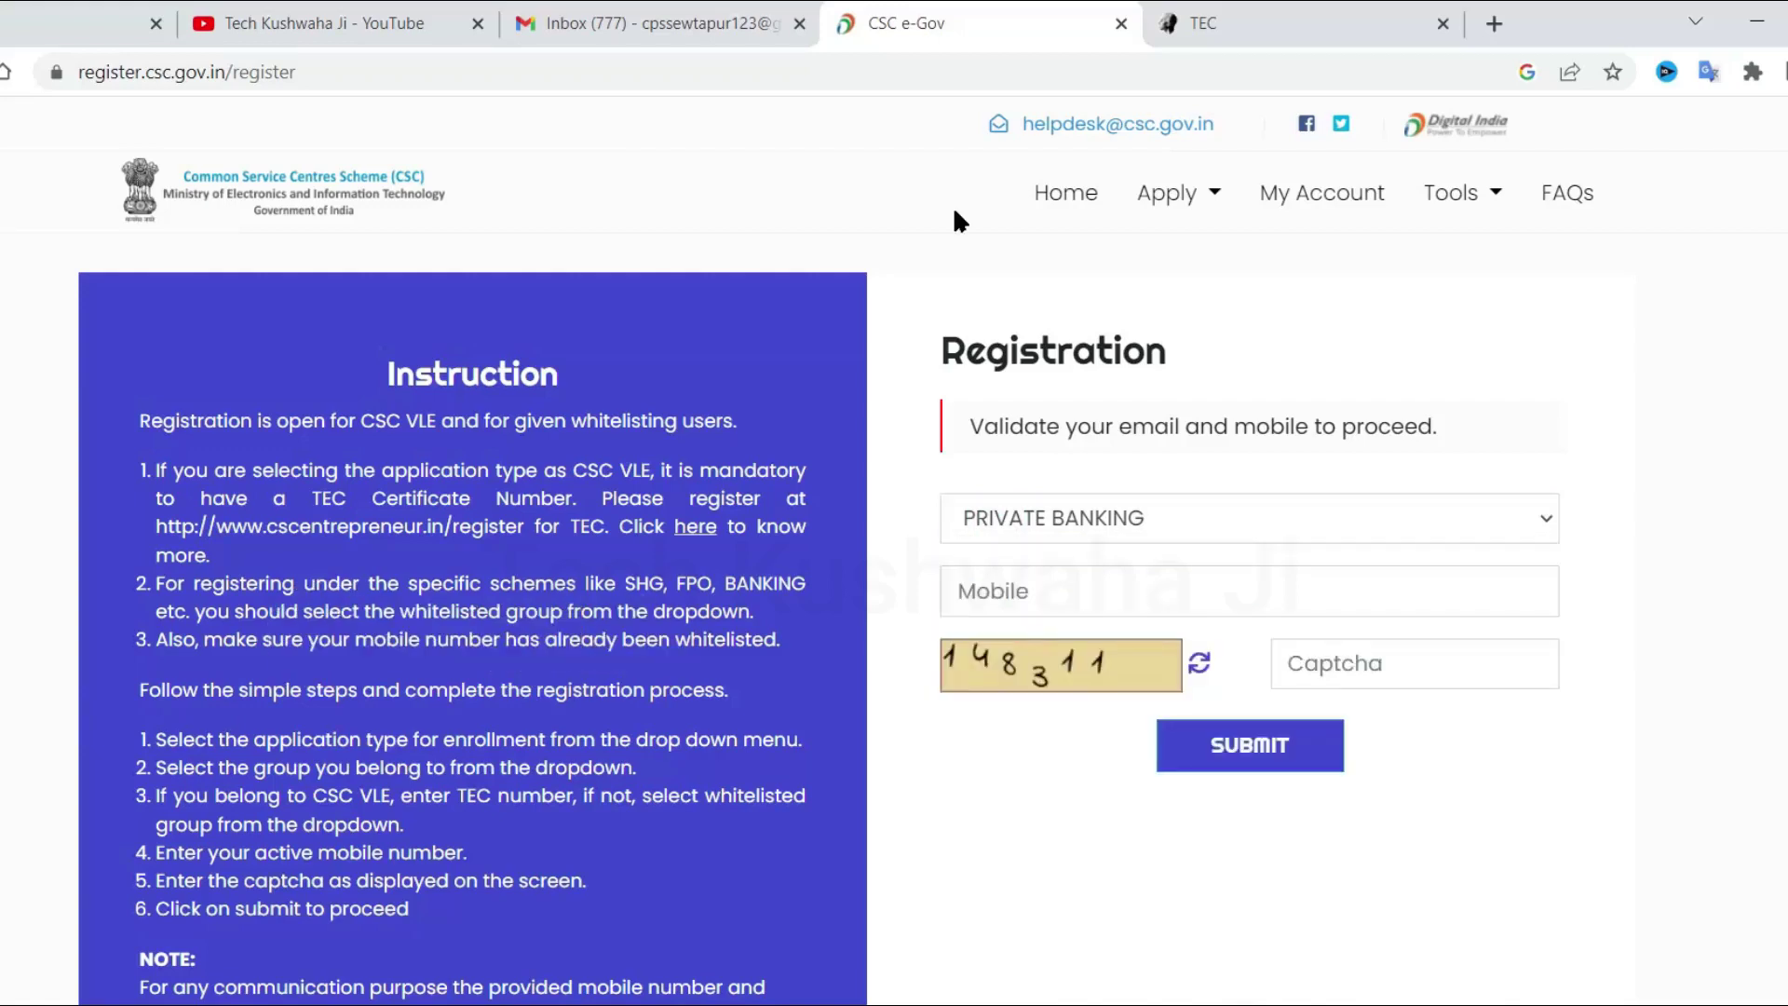